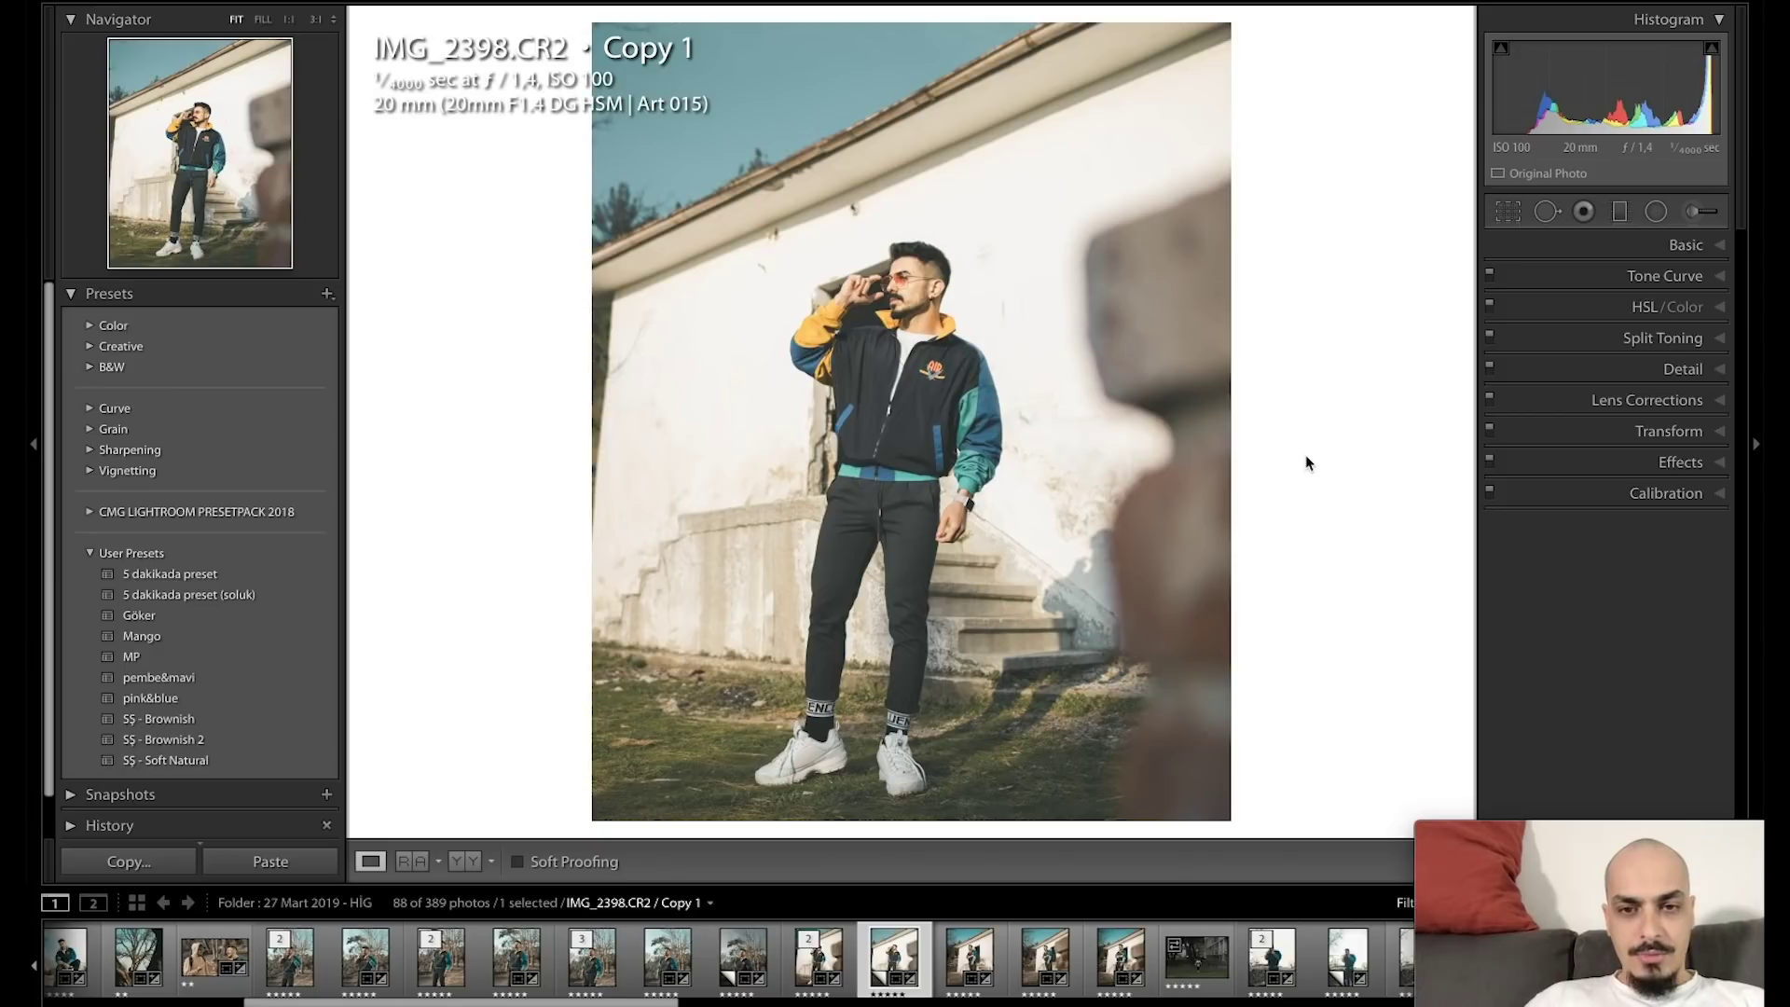
Reset IMG_2398.CR2 Copy 1 to its unedited original with Ctrl+Shift+R.
key("ctrl+shift+r")
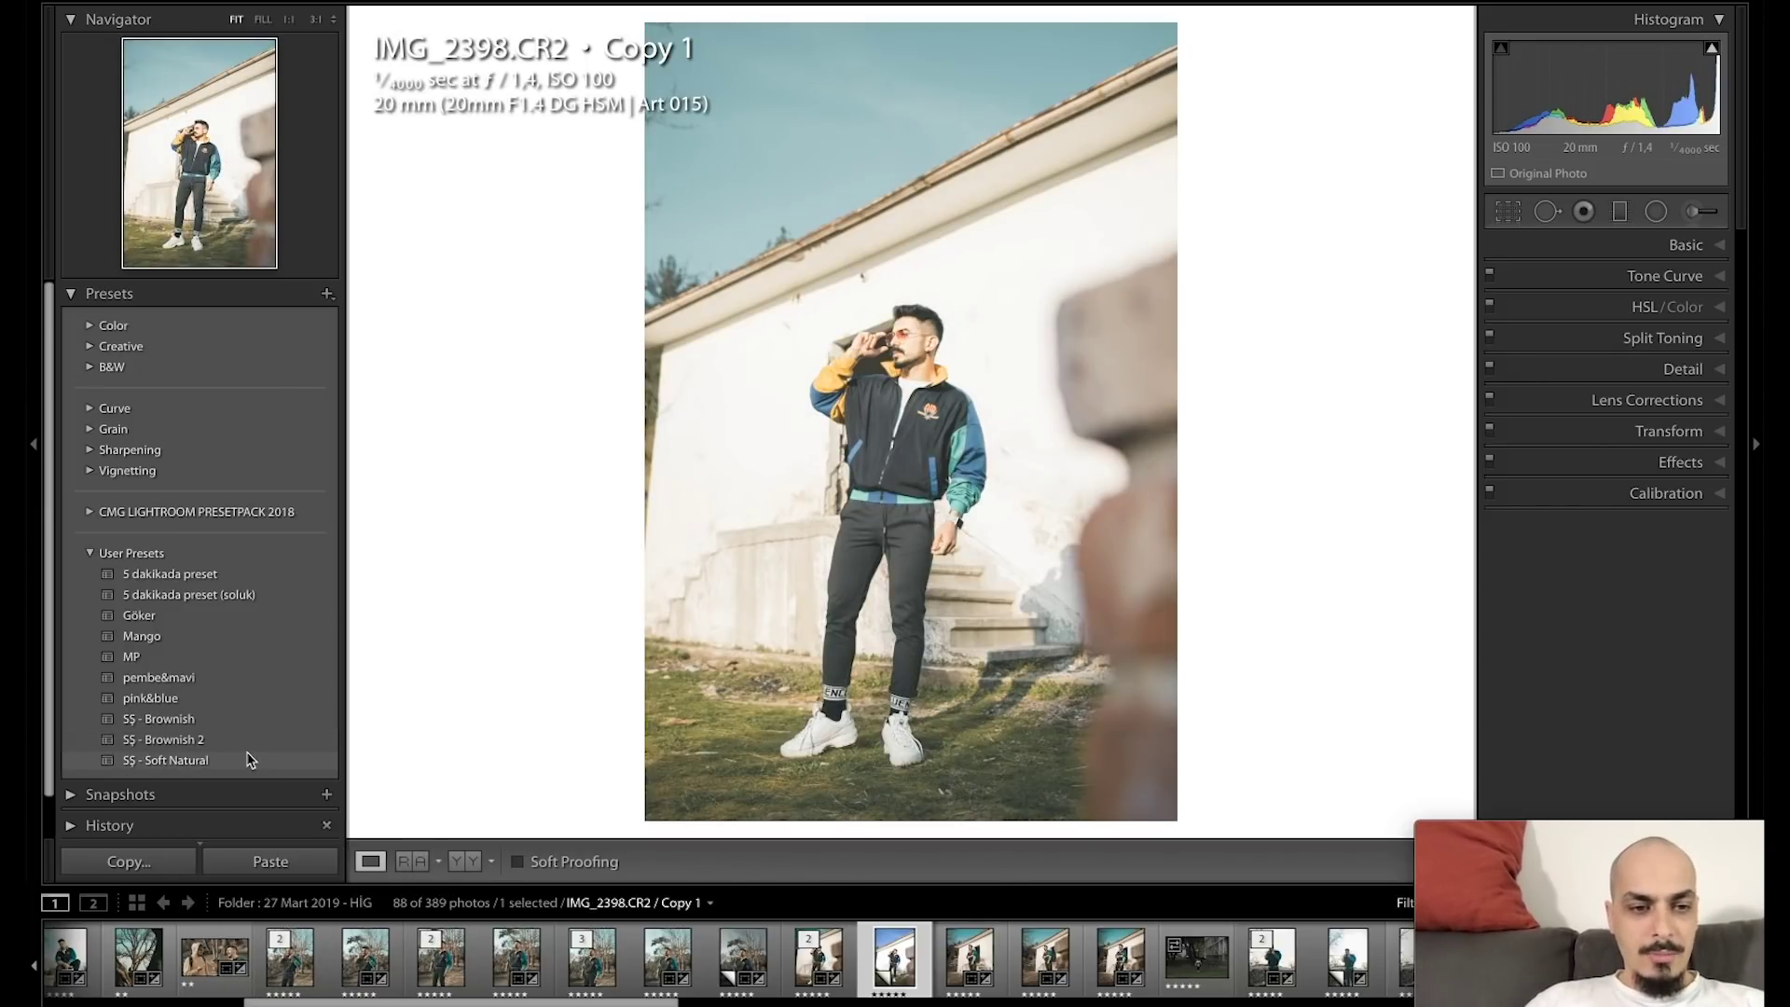
Apply the S$ - Soft Natural user preset and expand the Basic panel.
left_click(250, 760)
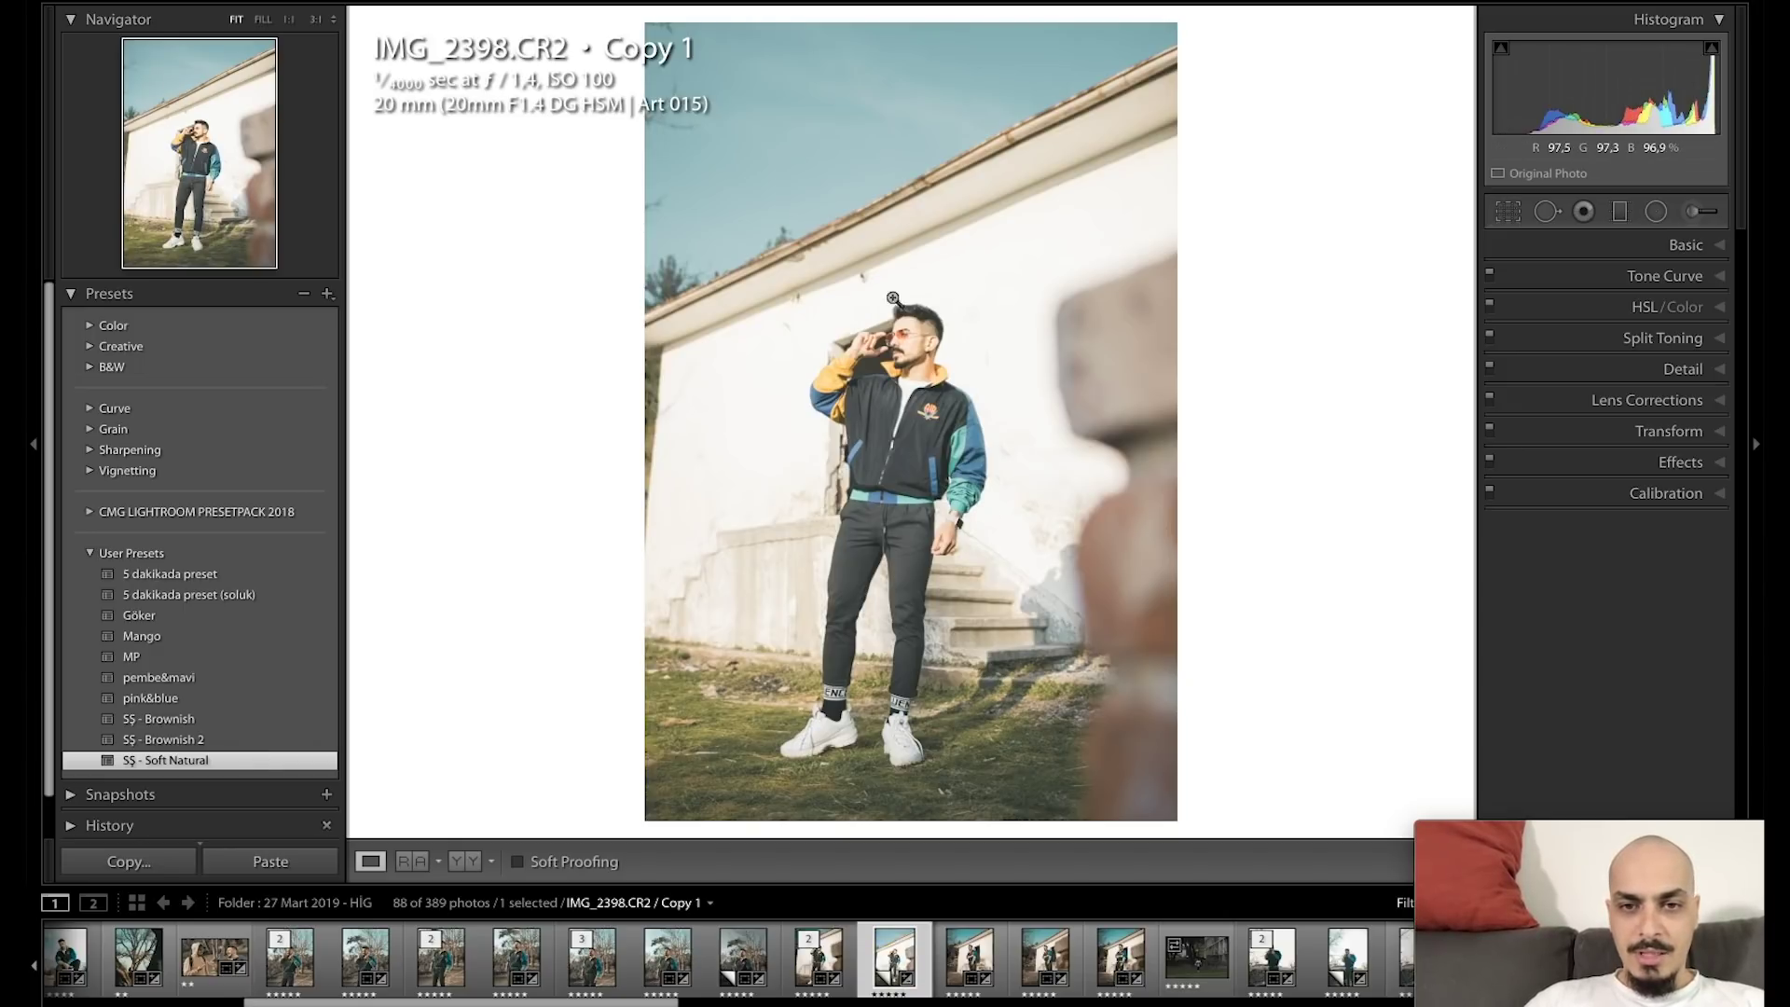
left_click(1608, 245)
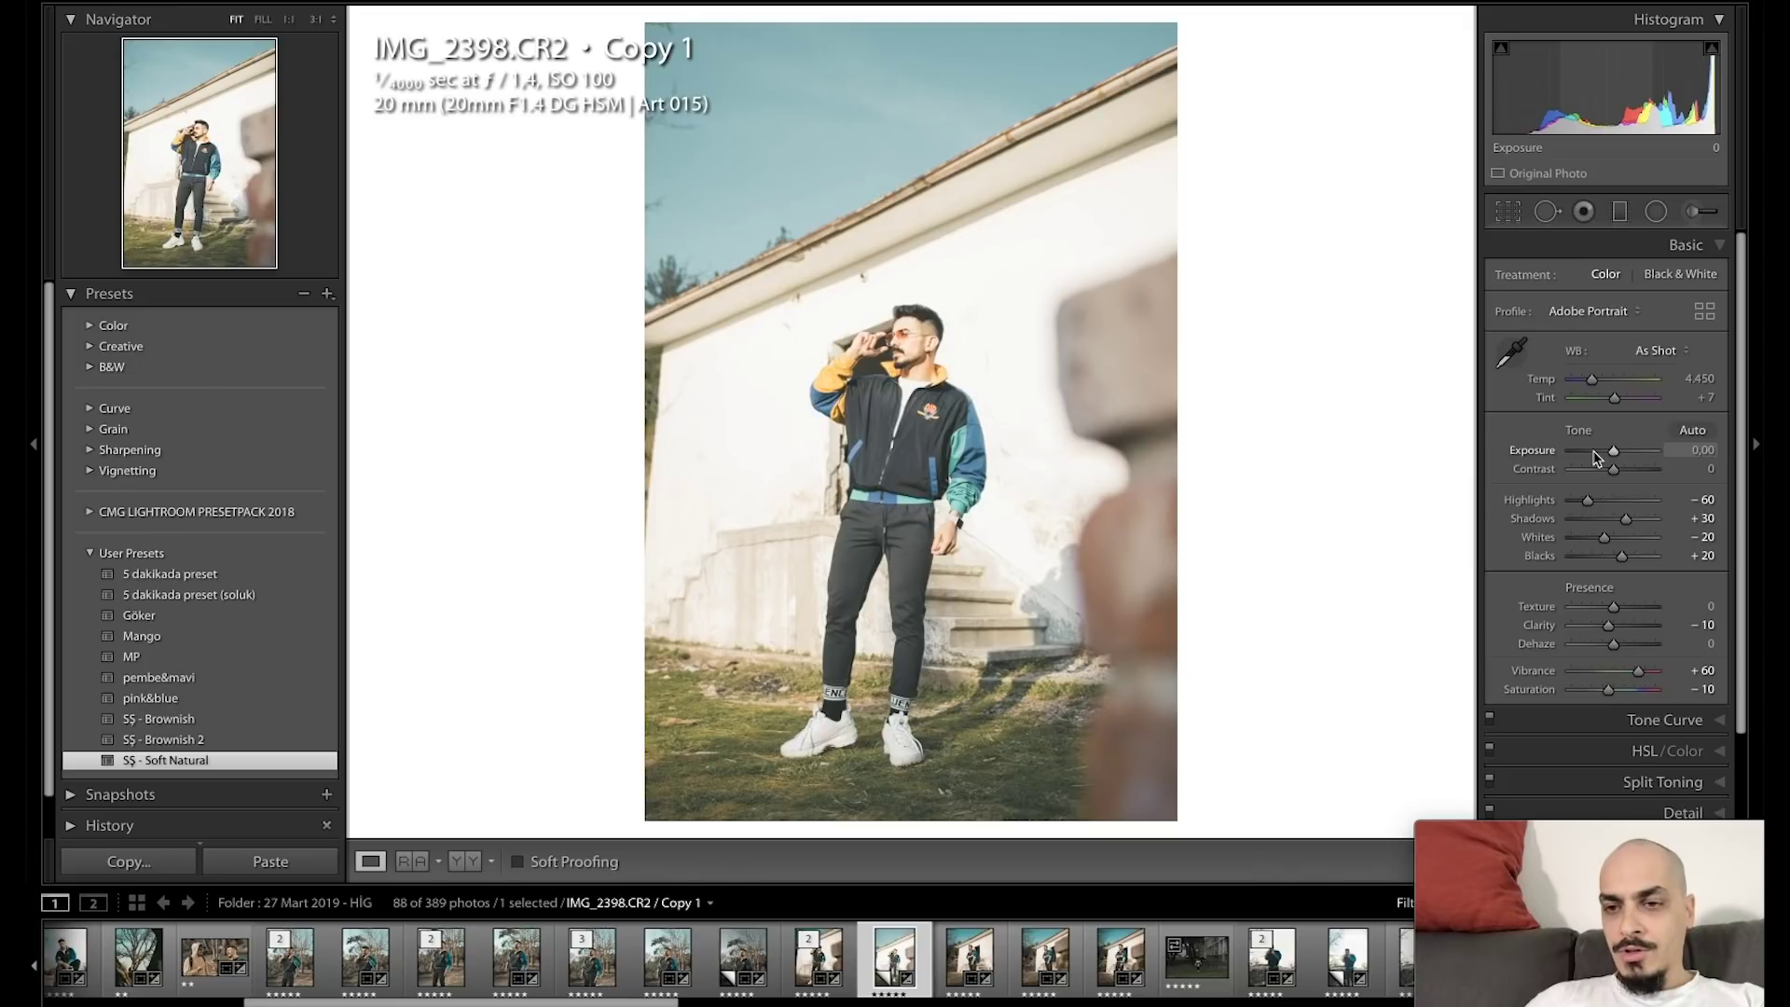
Step Exposure down to −0.66 after testing −0.33 and 0.
key("Down")
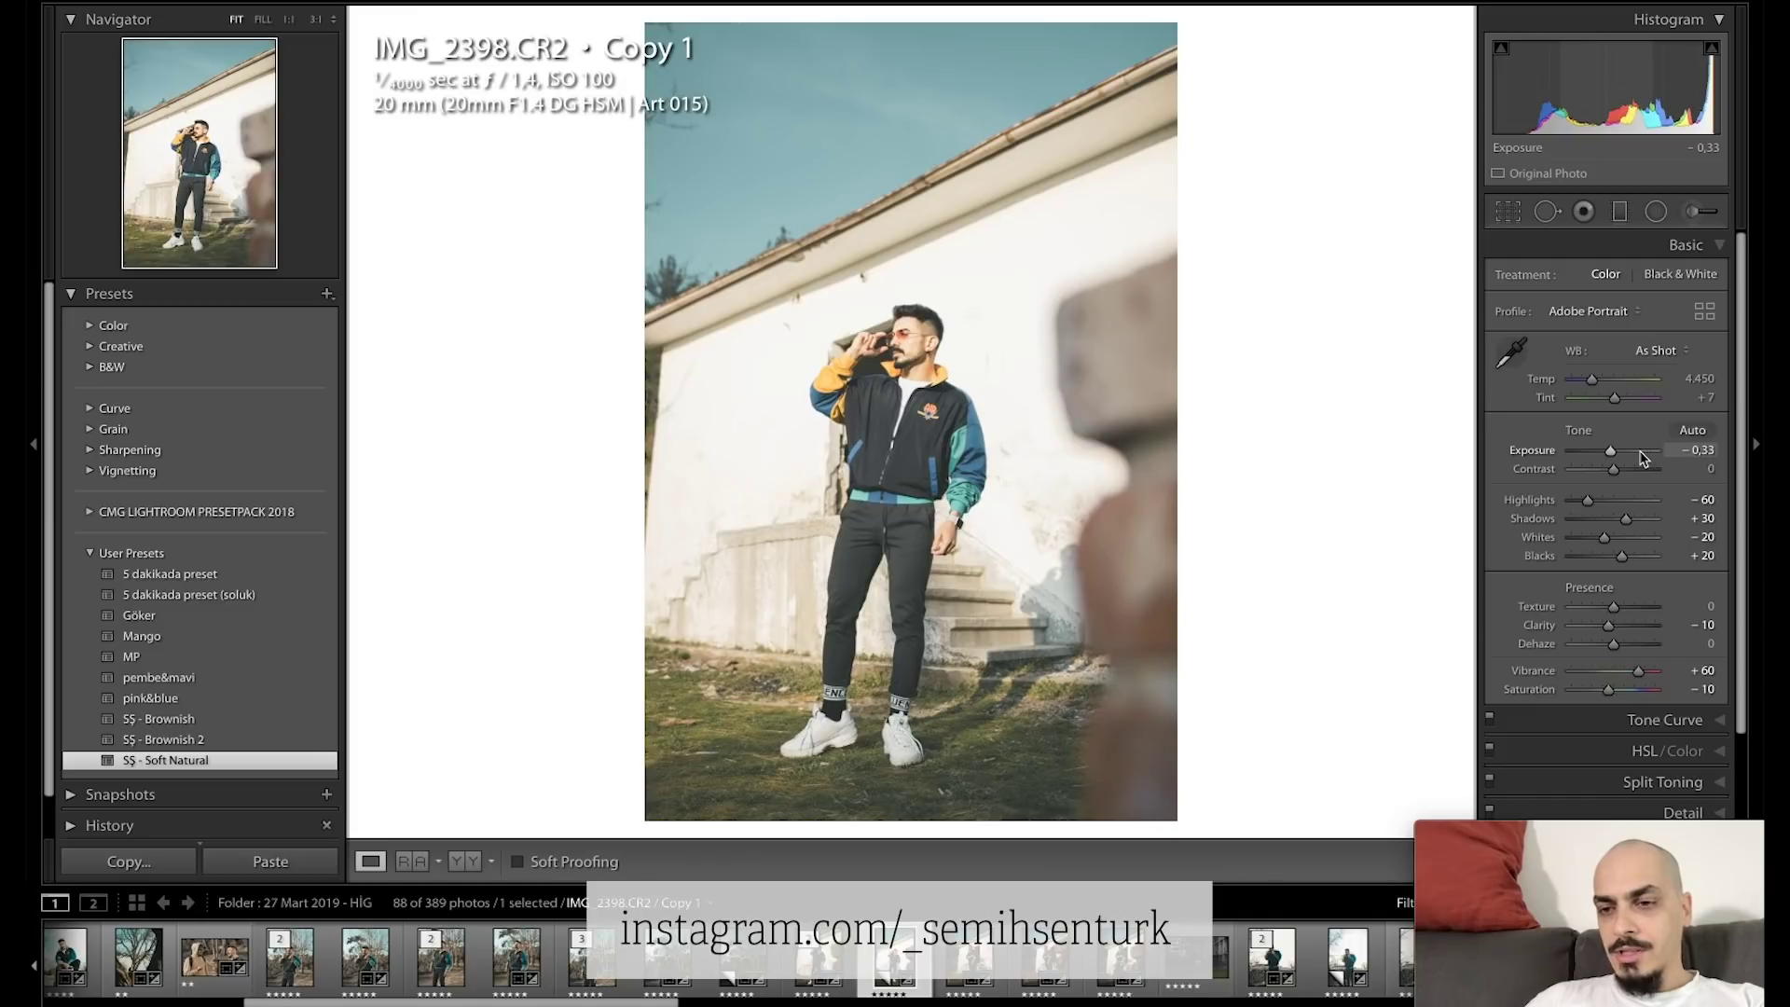
key("Up")
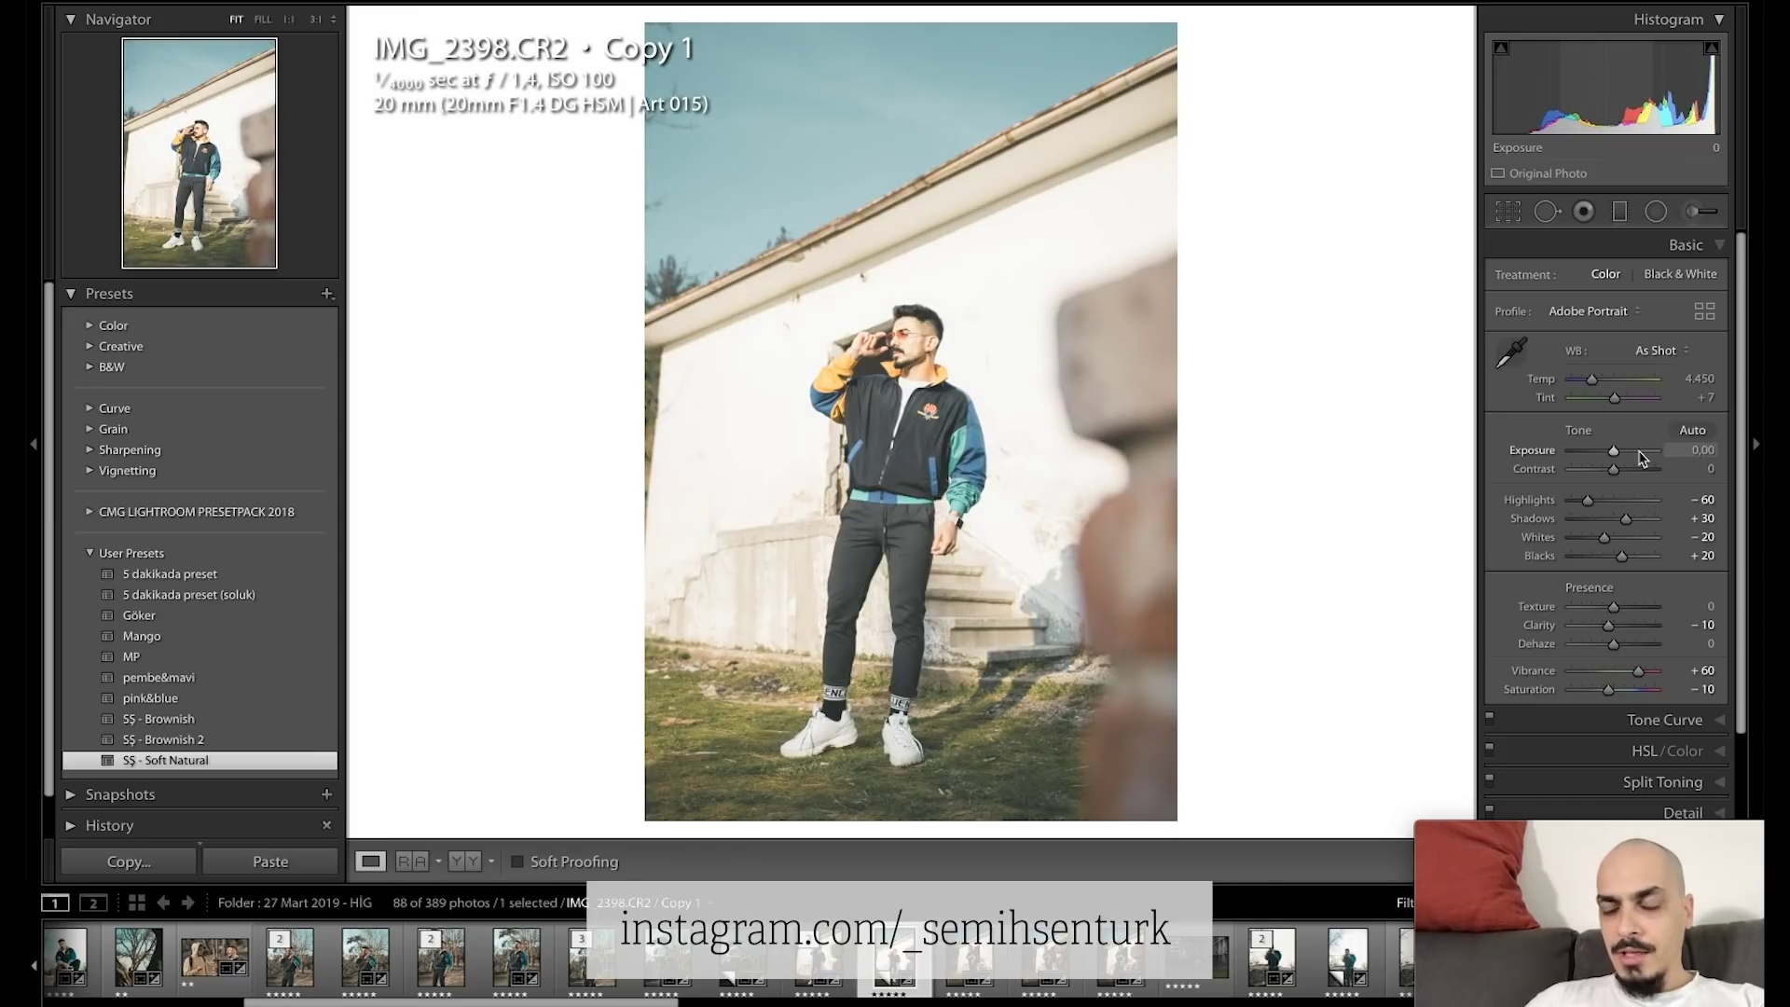
key("Down")
key("Down")
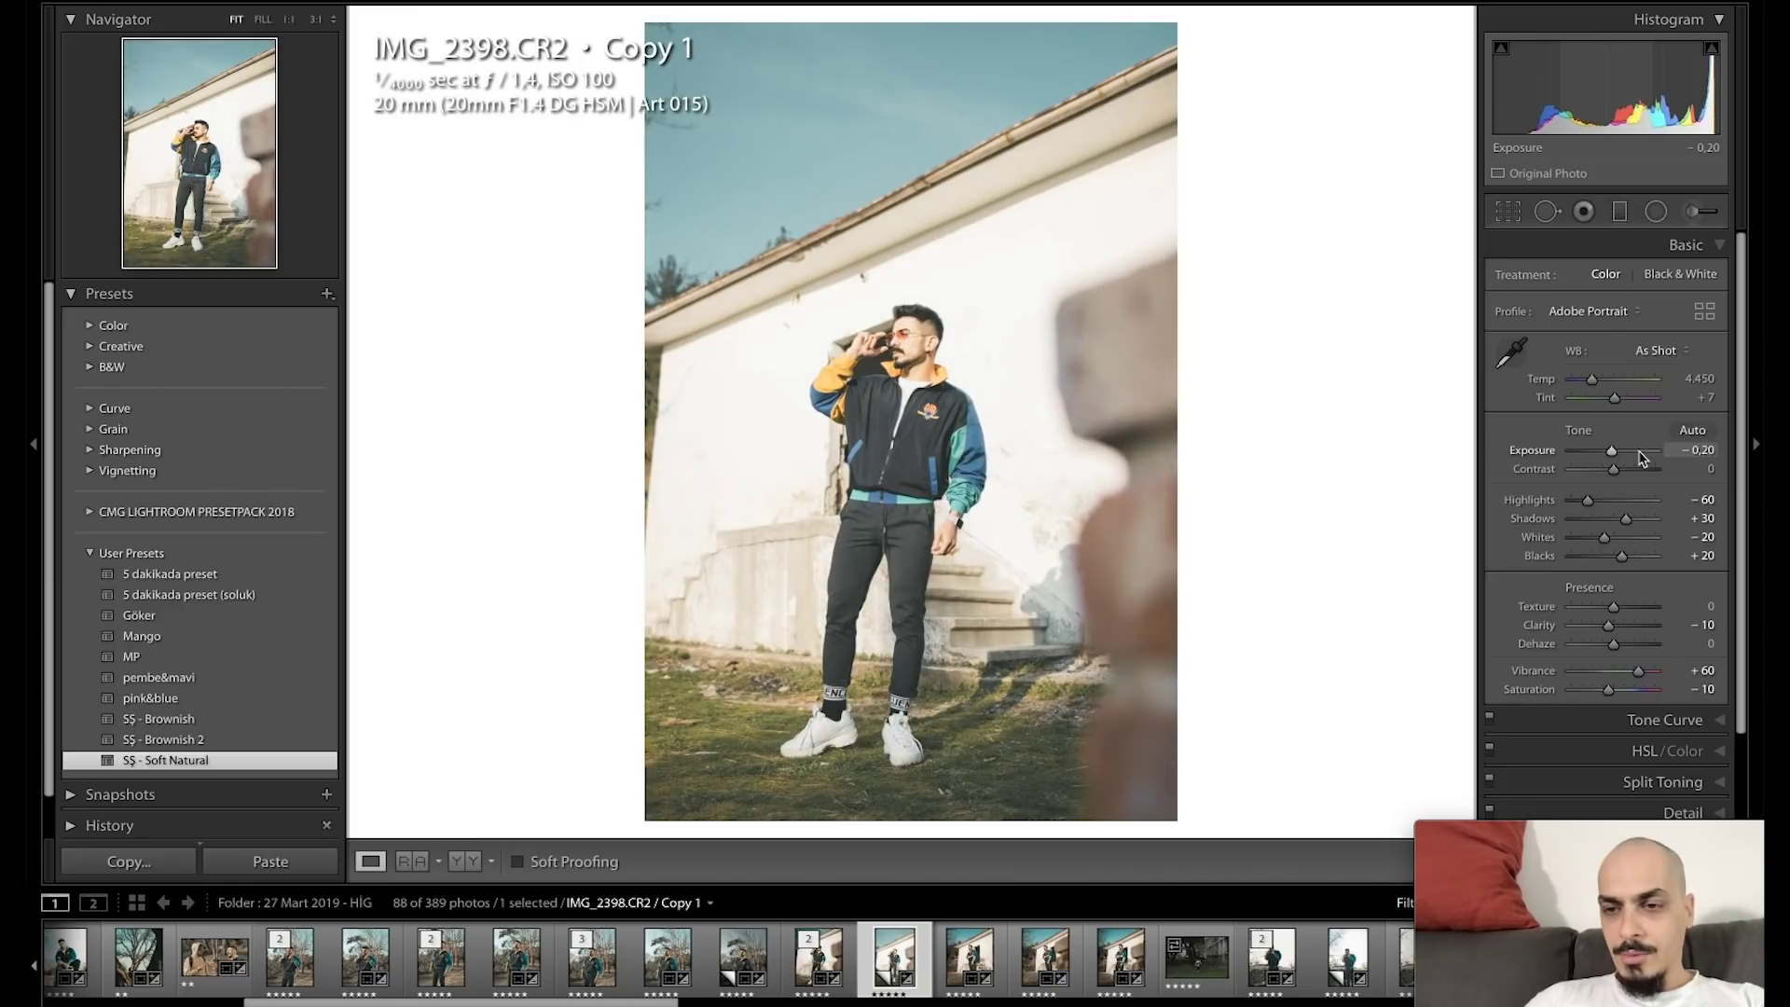
key("ctrl+z")
key("ctrl+z")
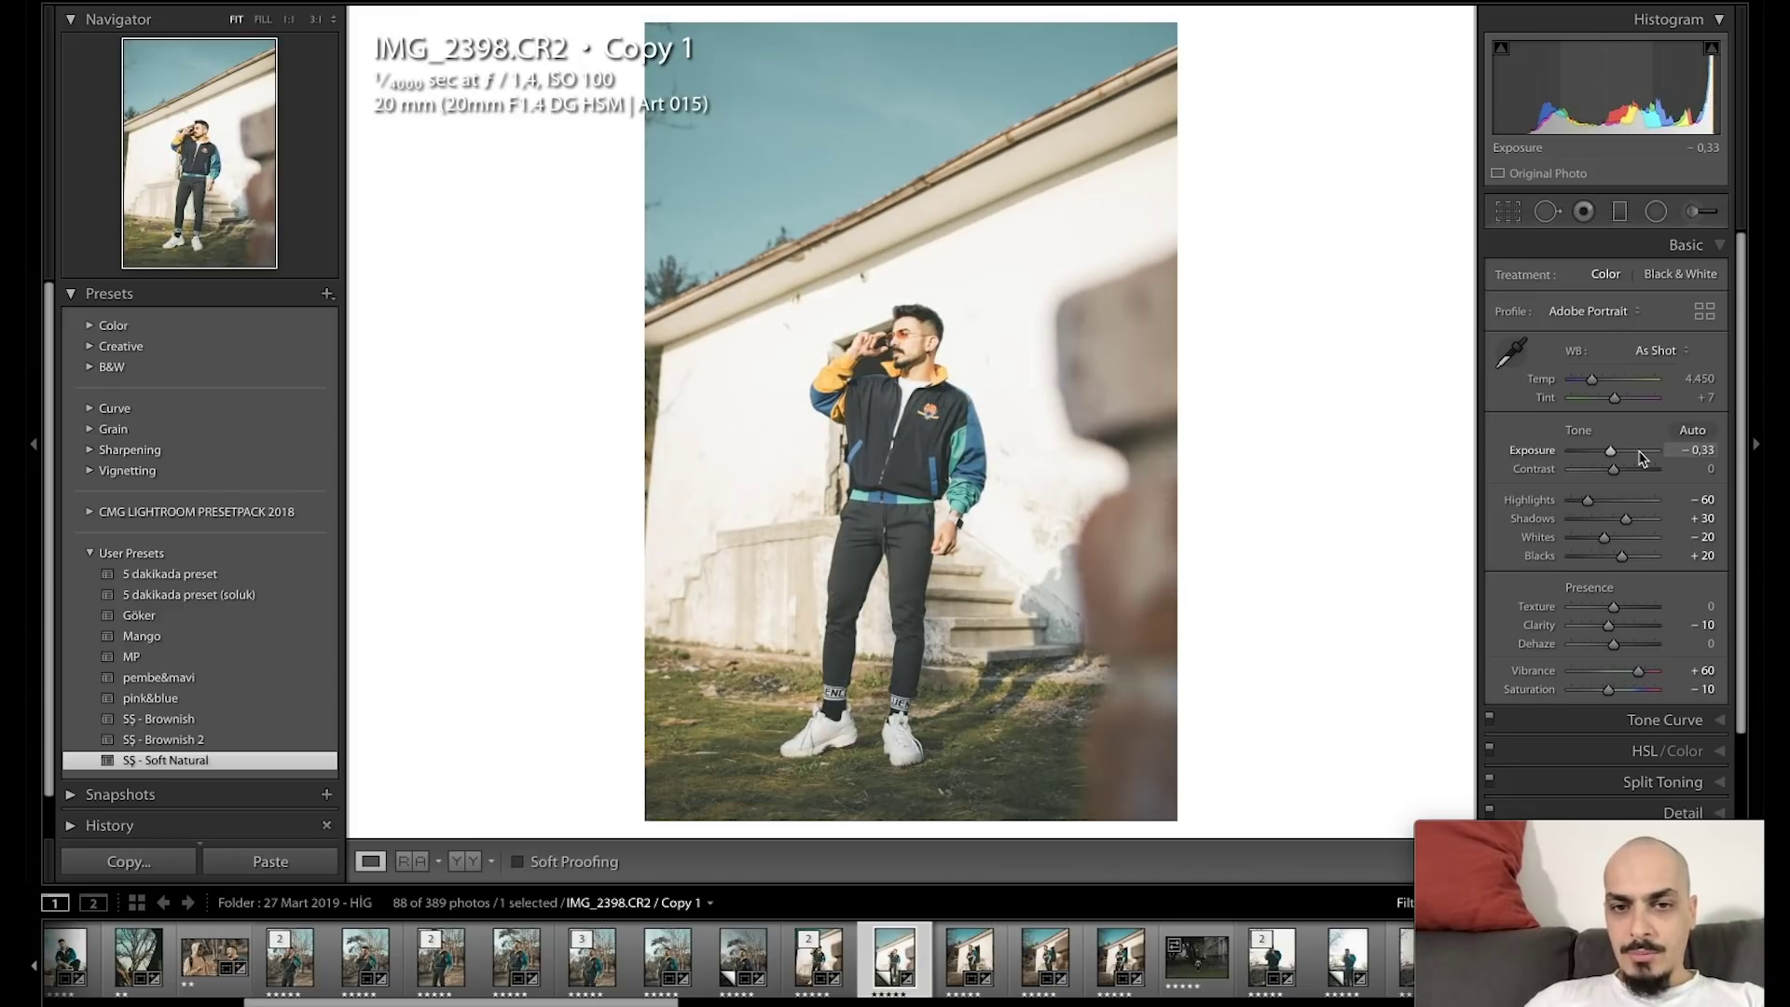
key("minus")
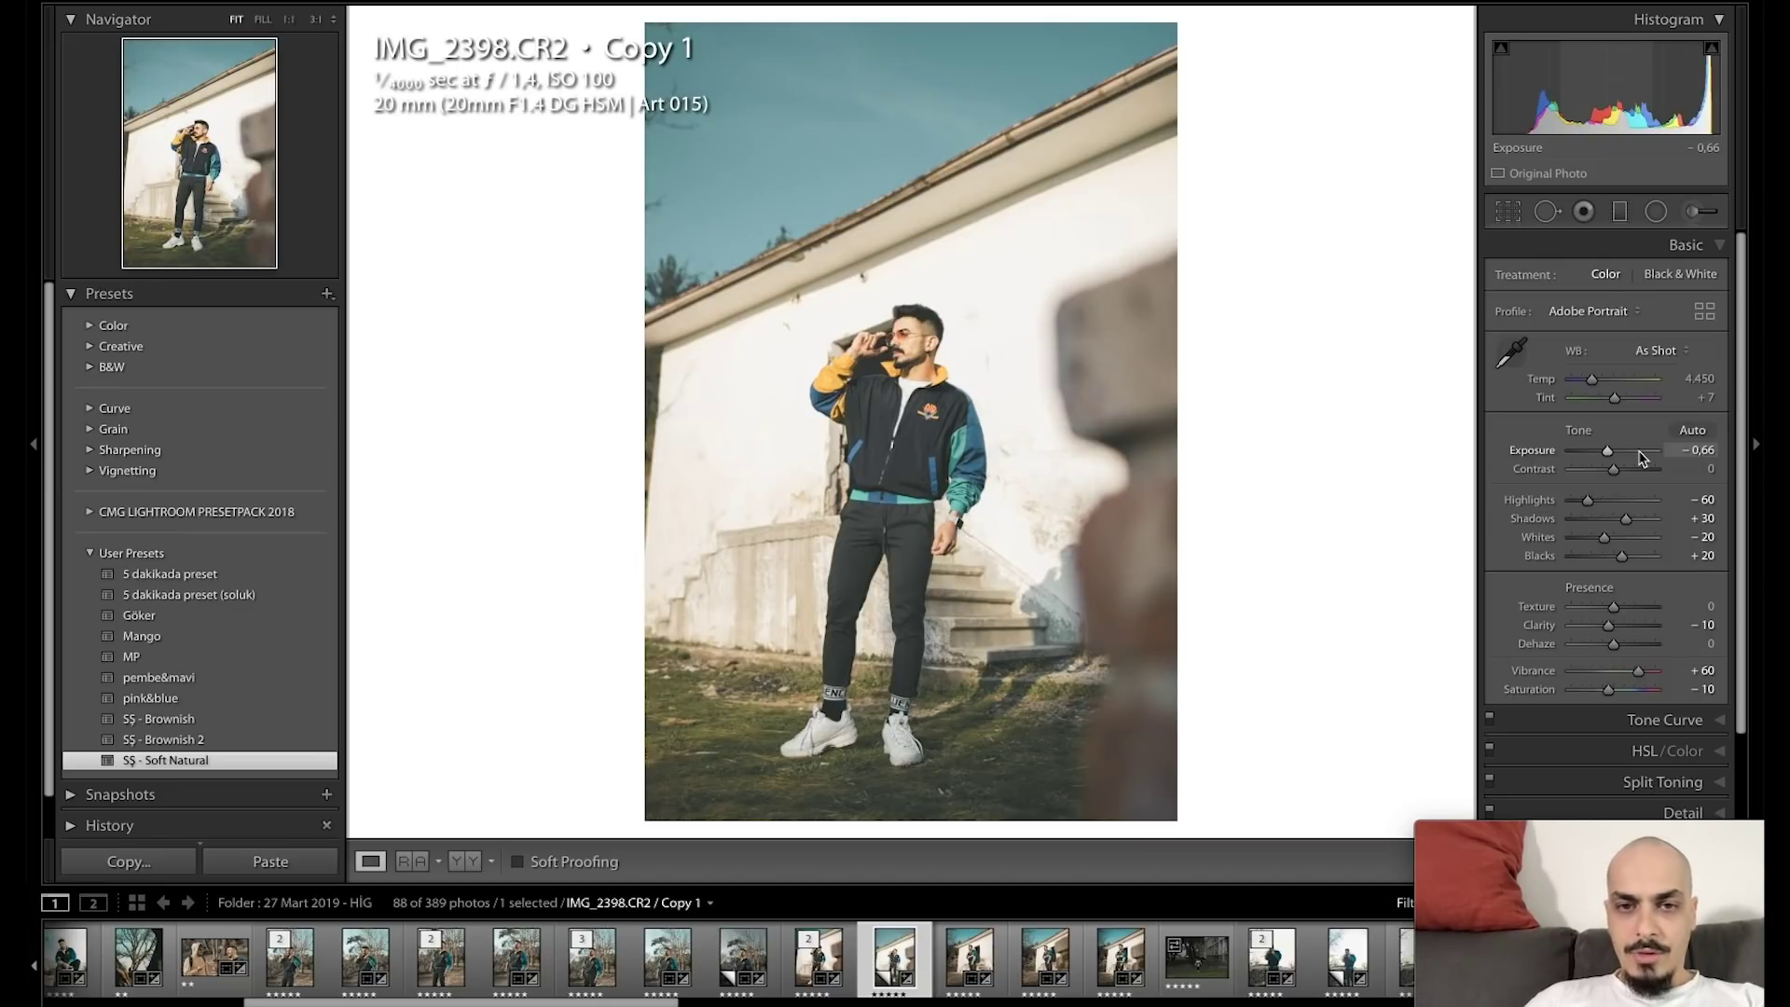
Crop to 4 x 5 / 8 x 10 with the photo shifted upward in the frame.
key("r")
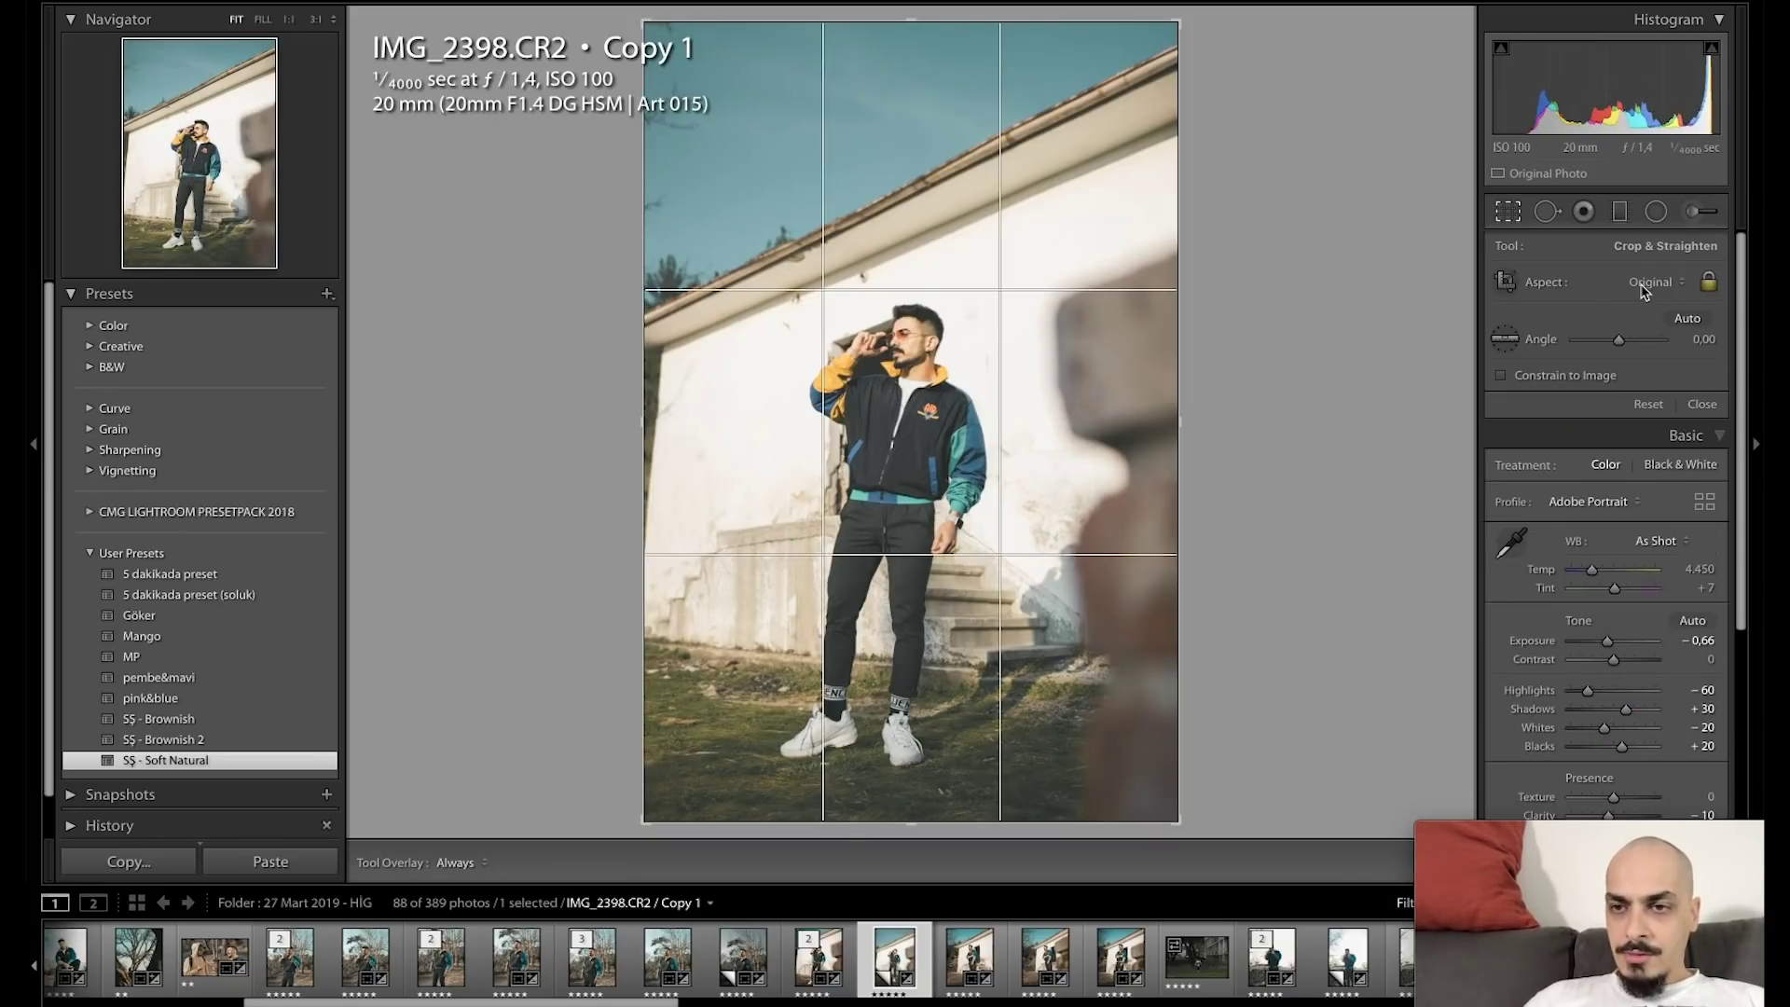
left_click(1645, 284)
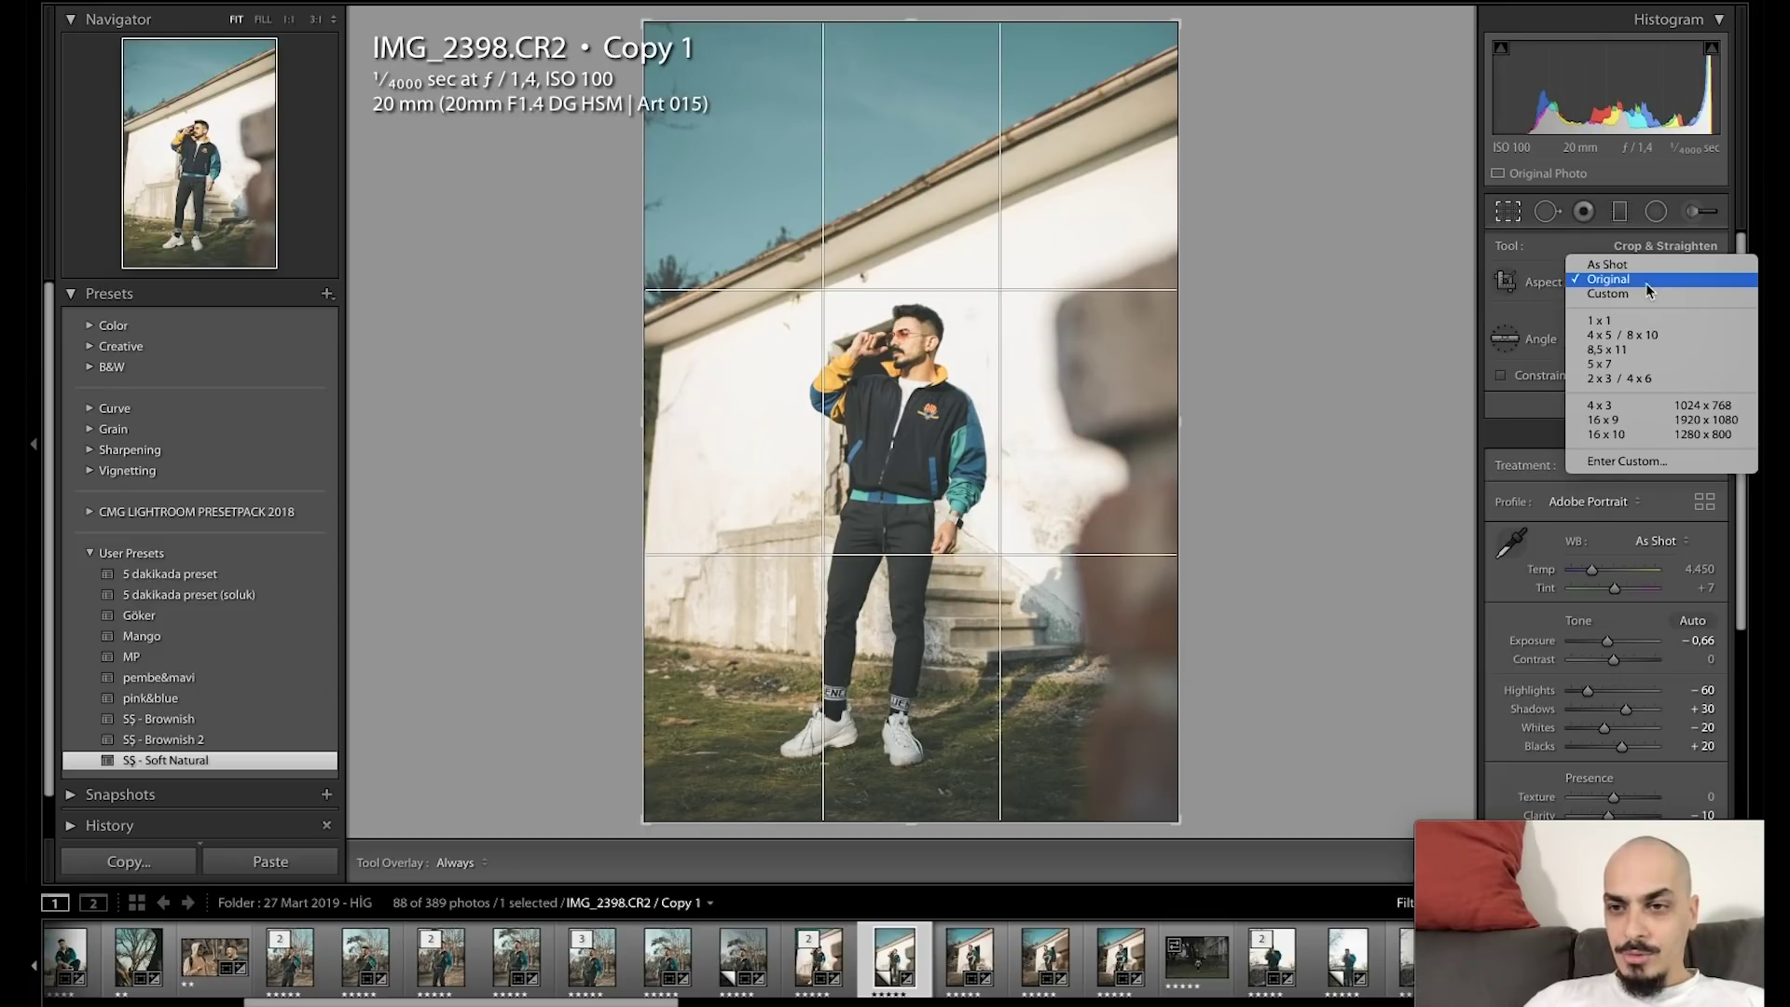
left_click(1626, 338)
left_click_drag(1064, 360, 1064, 325)
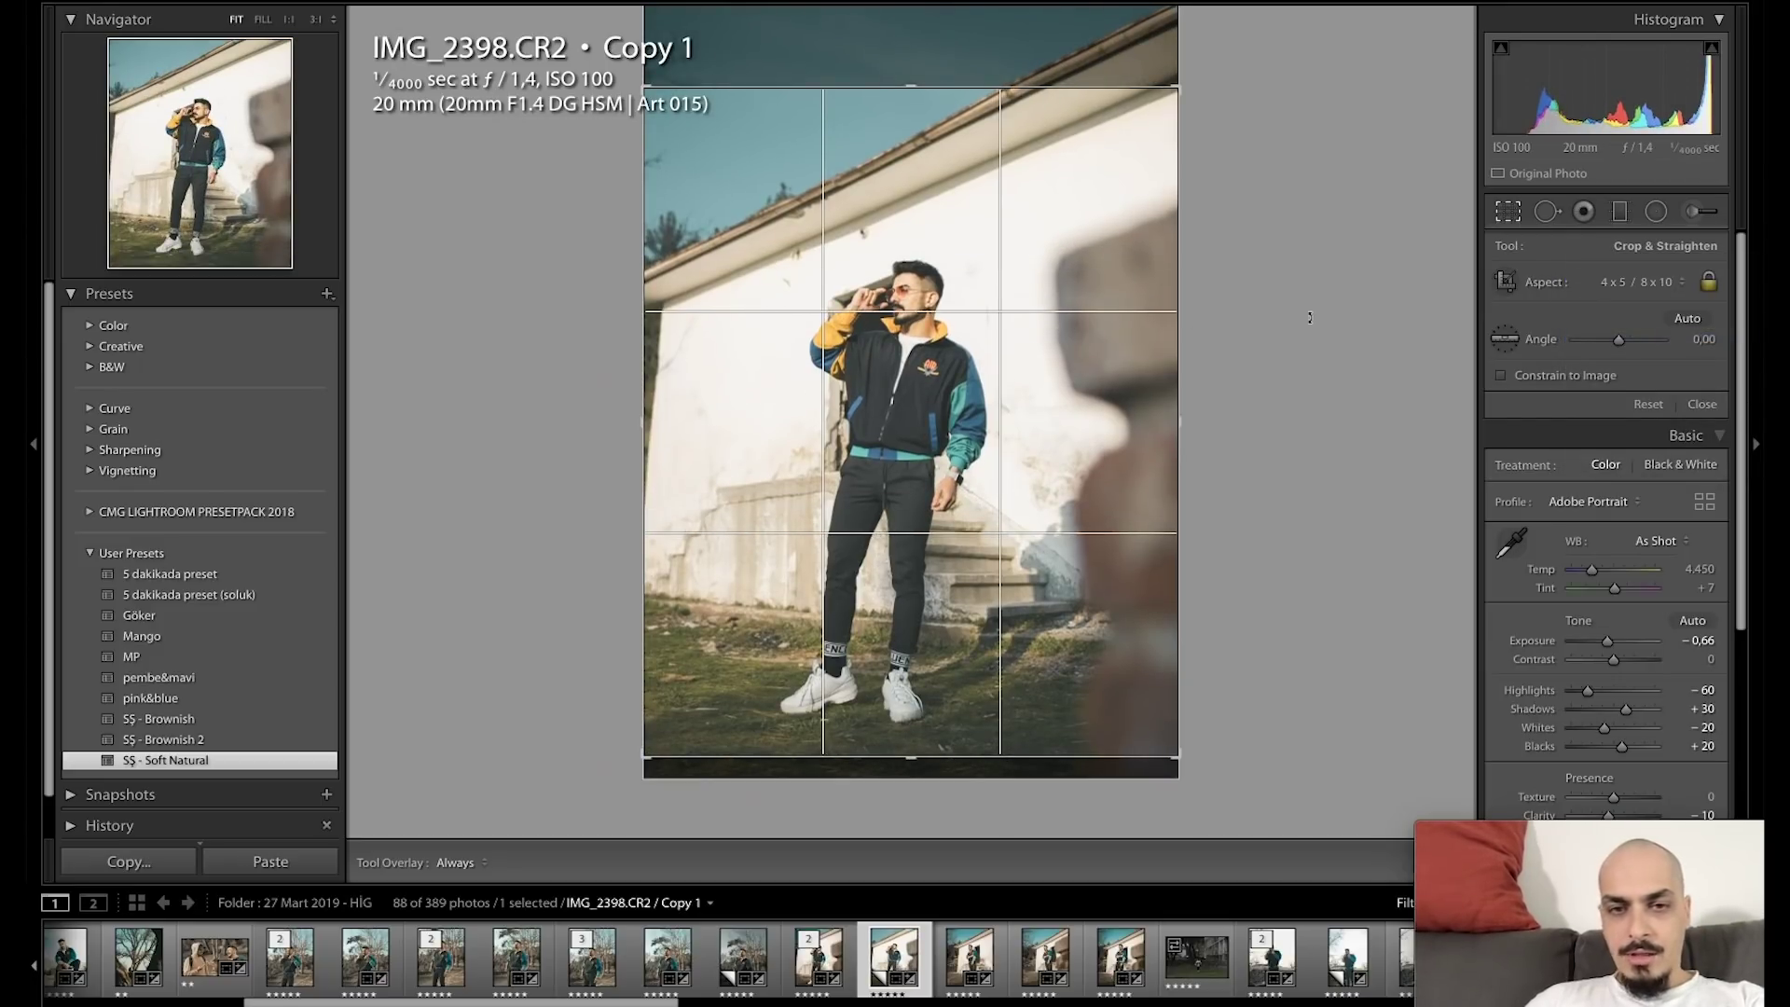
key("Return")
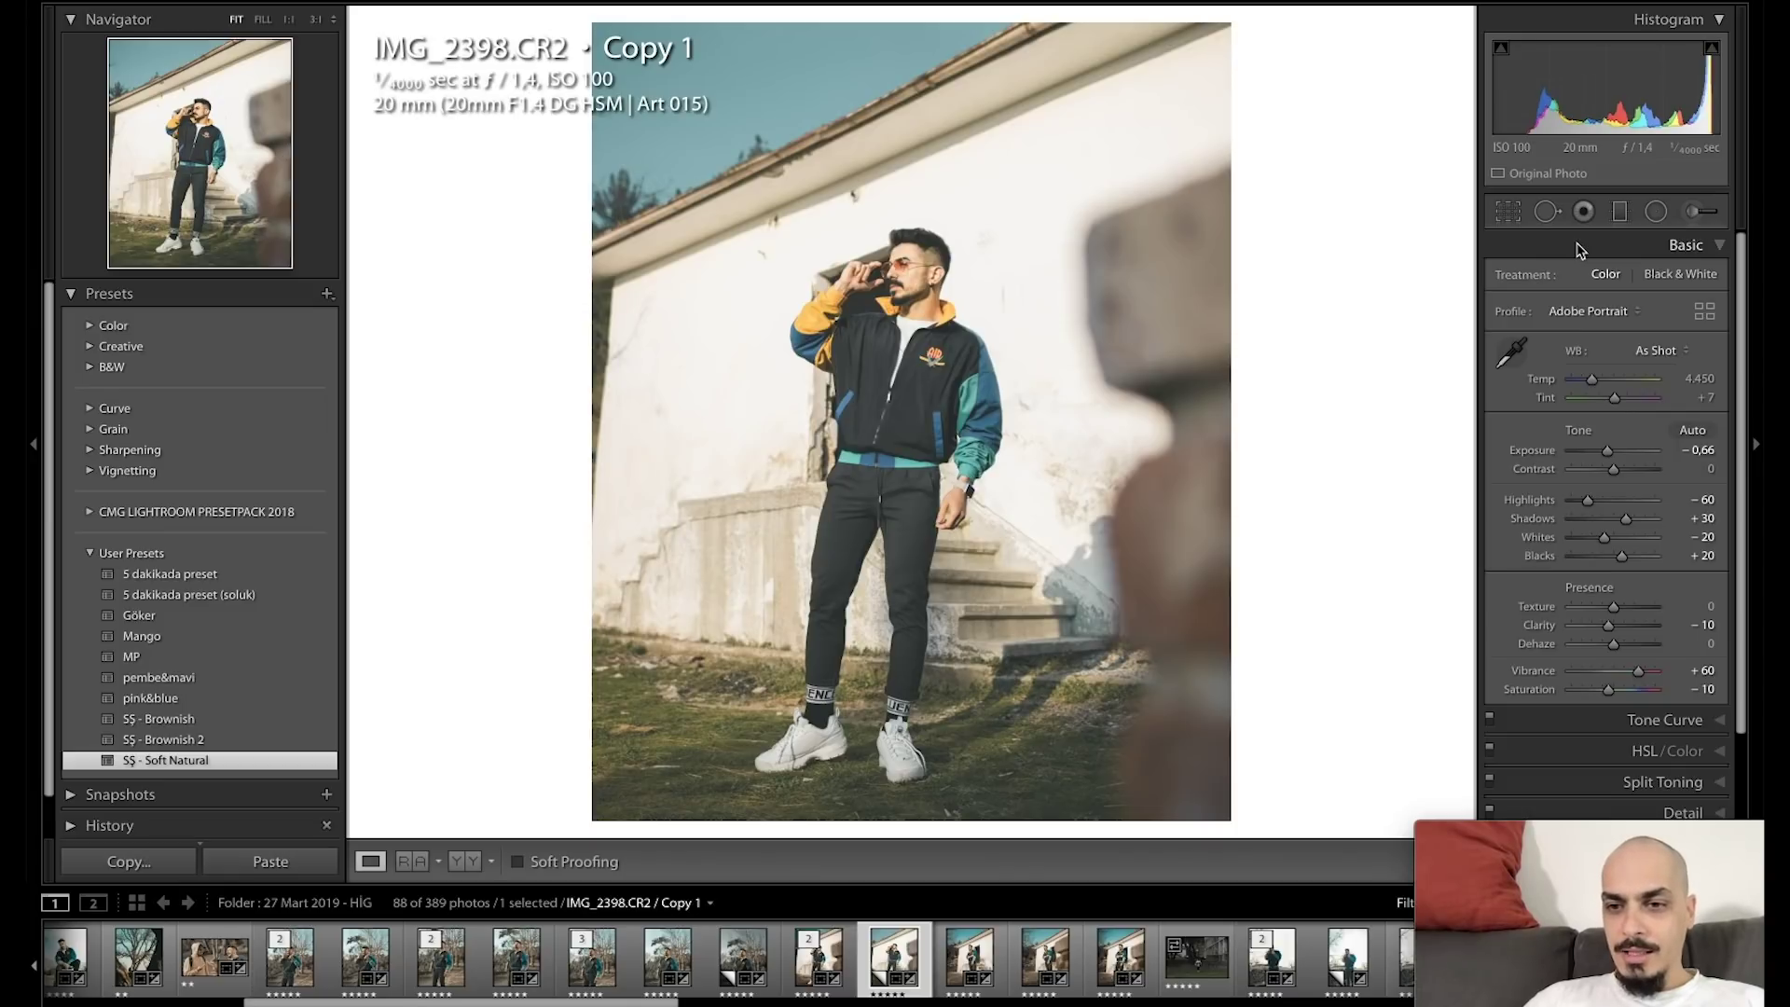
Collapse Basic, expand HSL/Color, and set Blue Saturation to −50.
left_click(1606, 248)
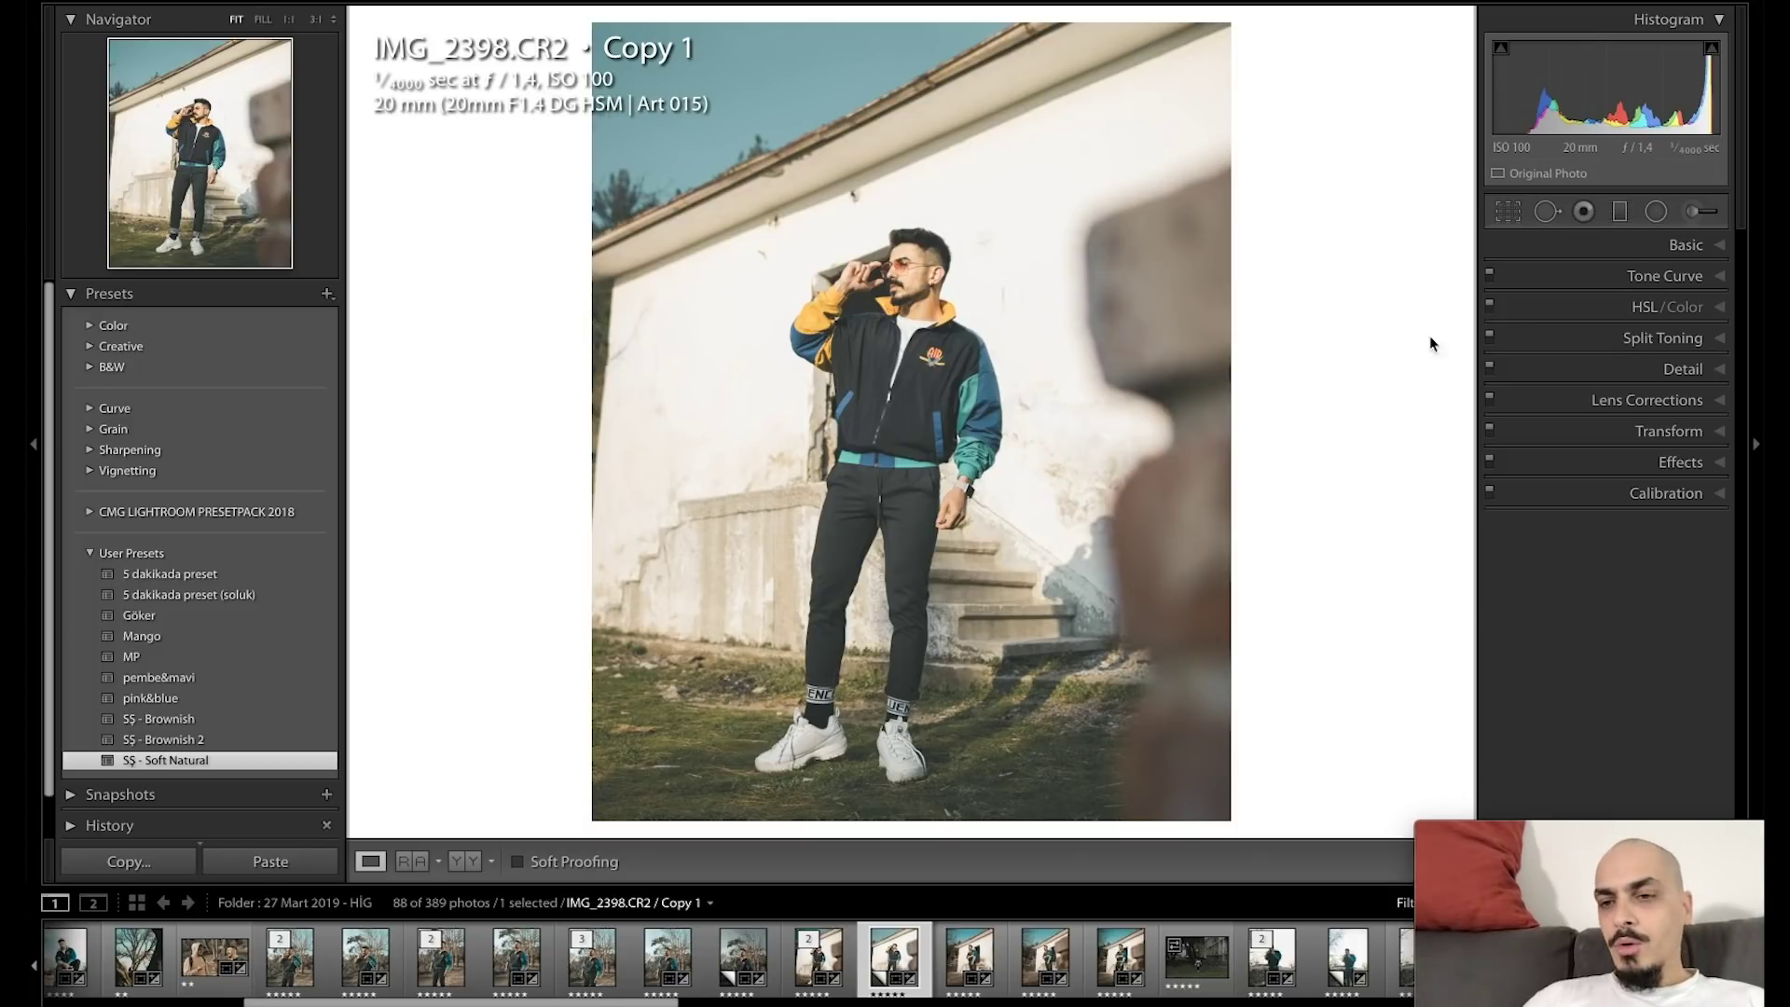
left_click(1569, 310)
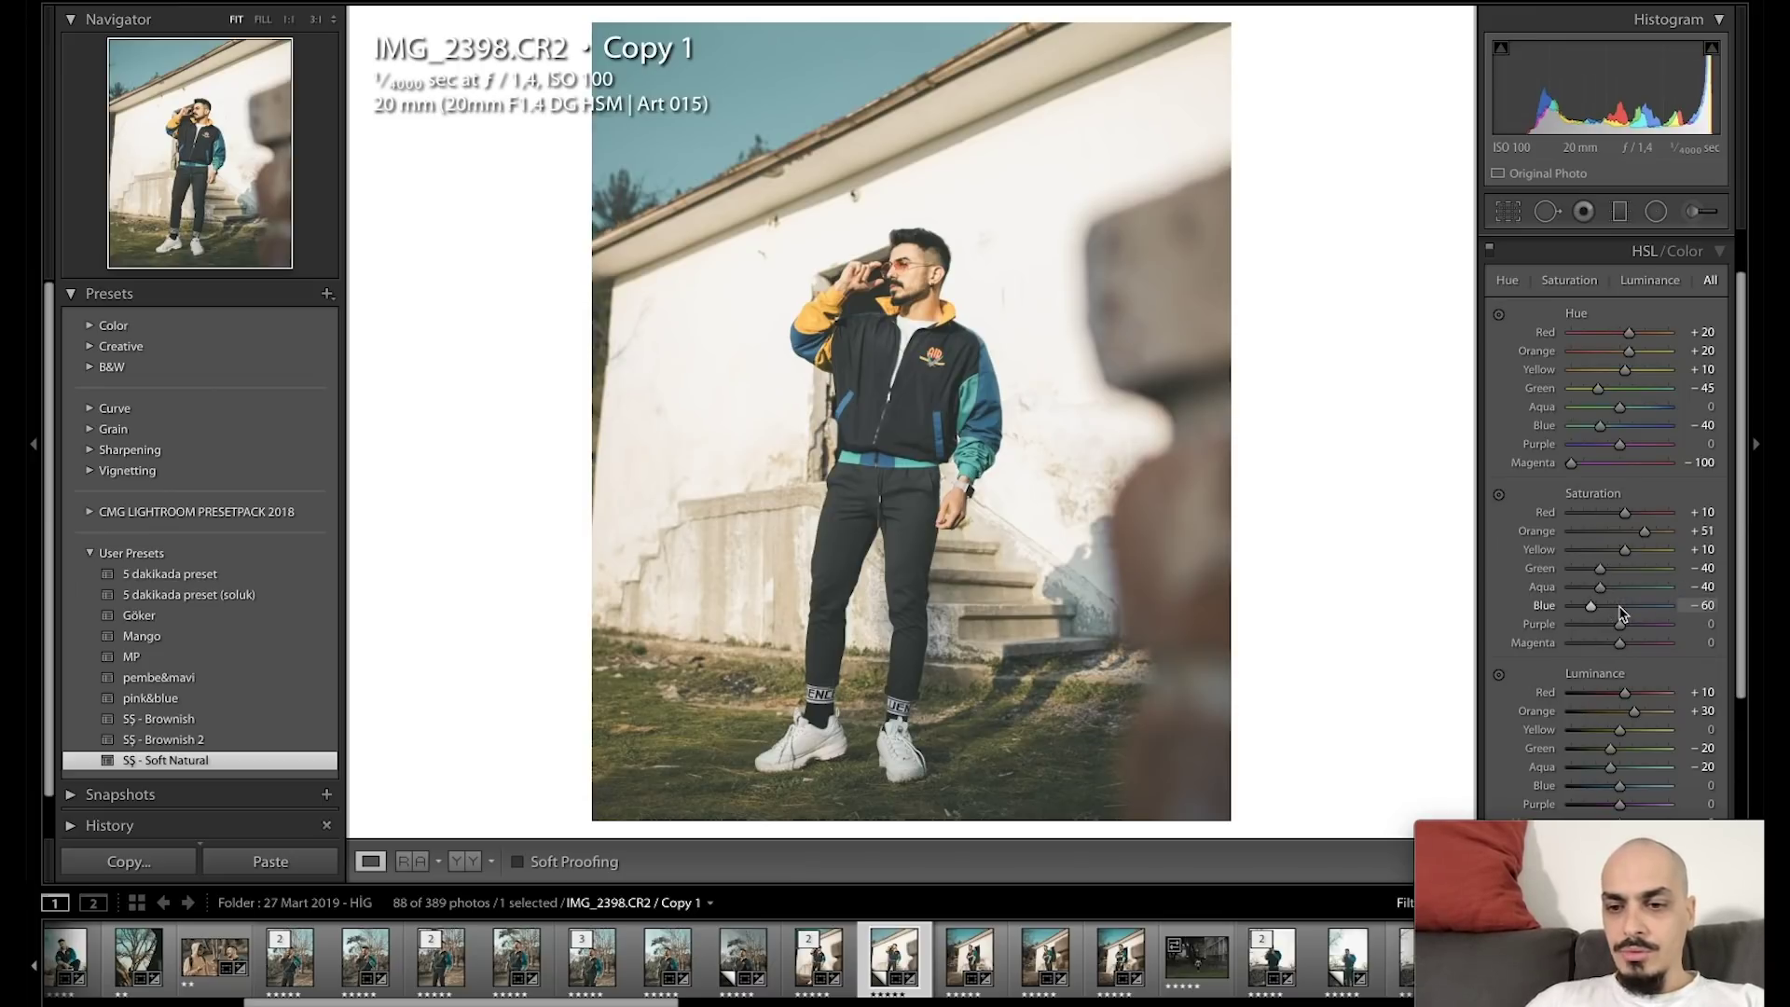
key("shift+Up")
key("shift+Up")
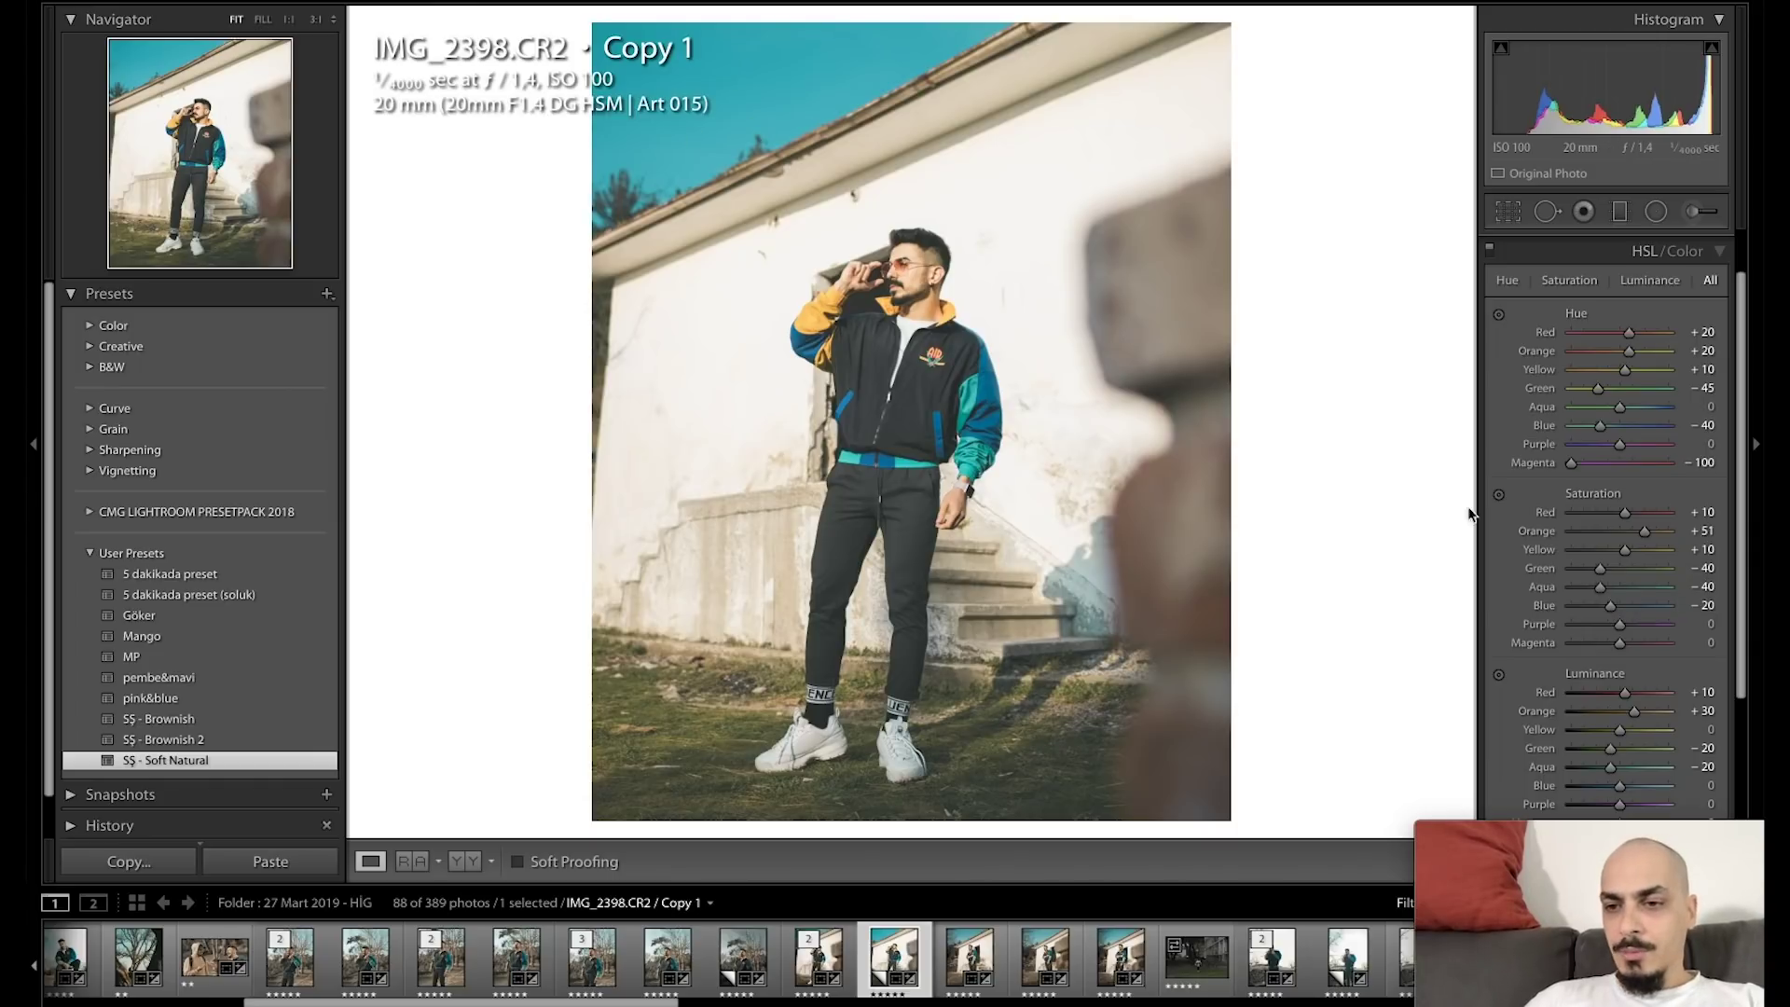
key("shift+Down")
key("shift+Down")
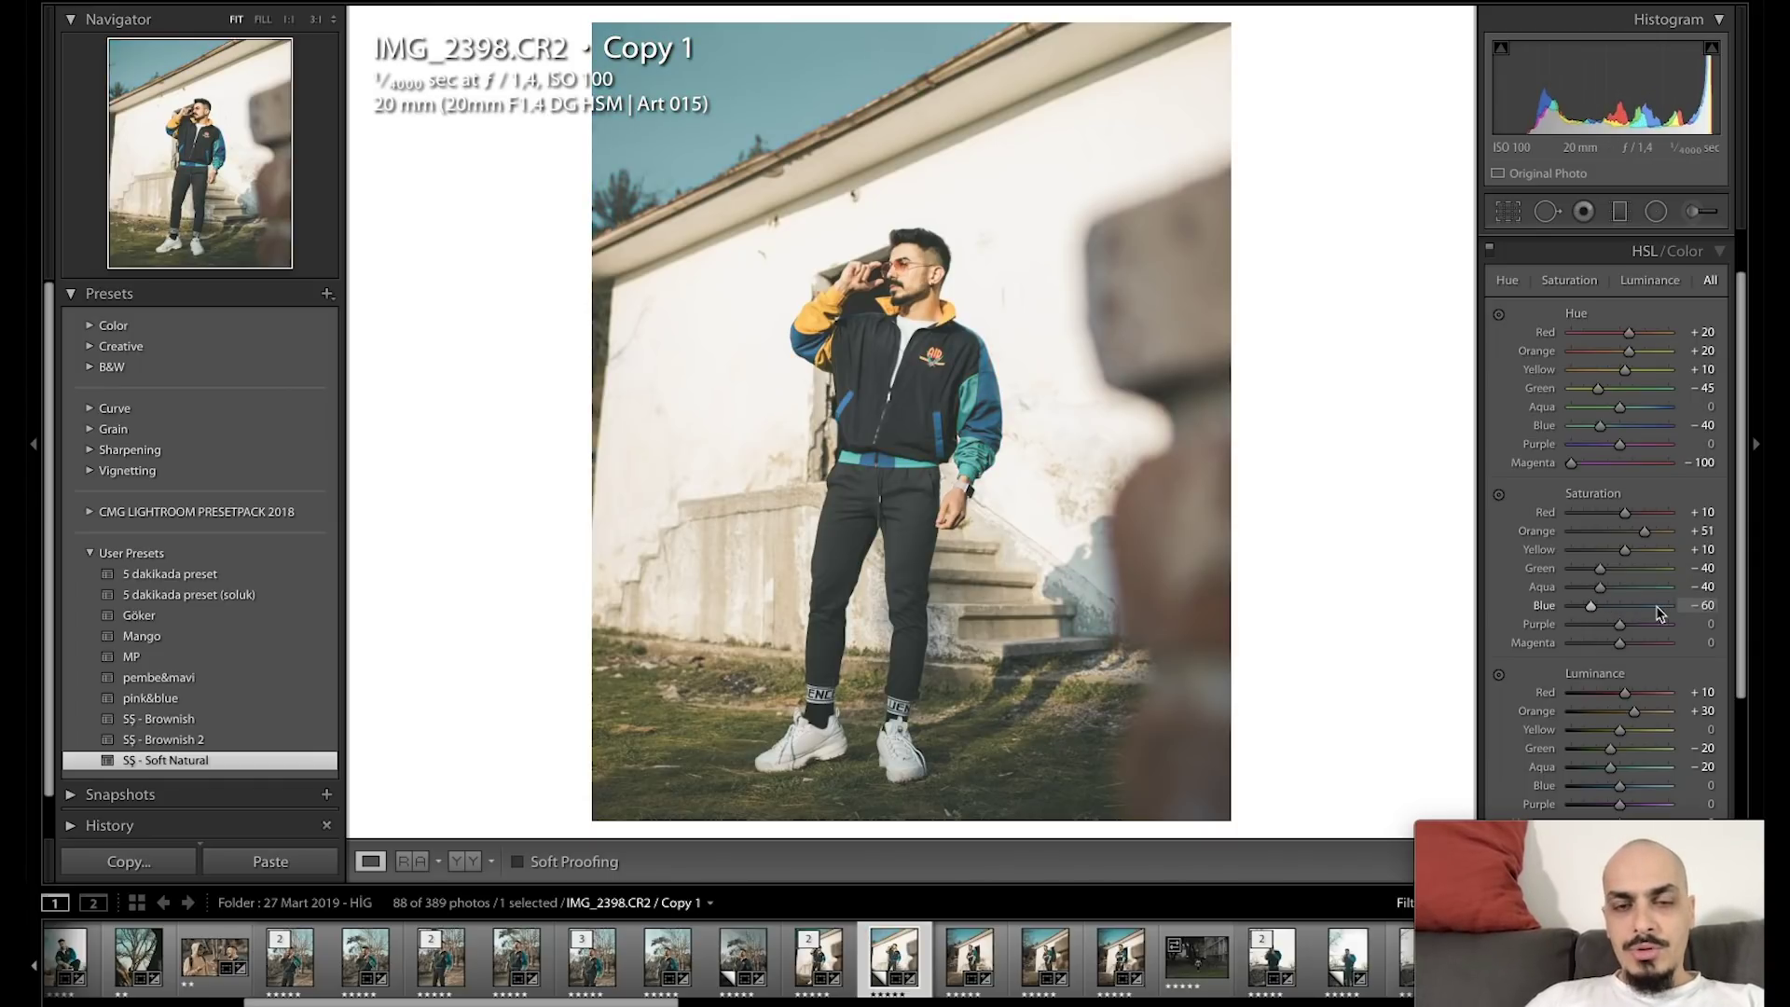
key("Up")
key("Up")
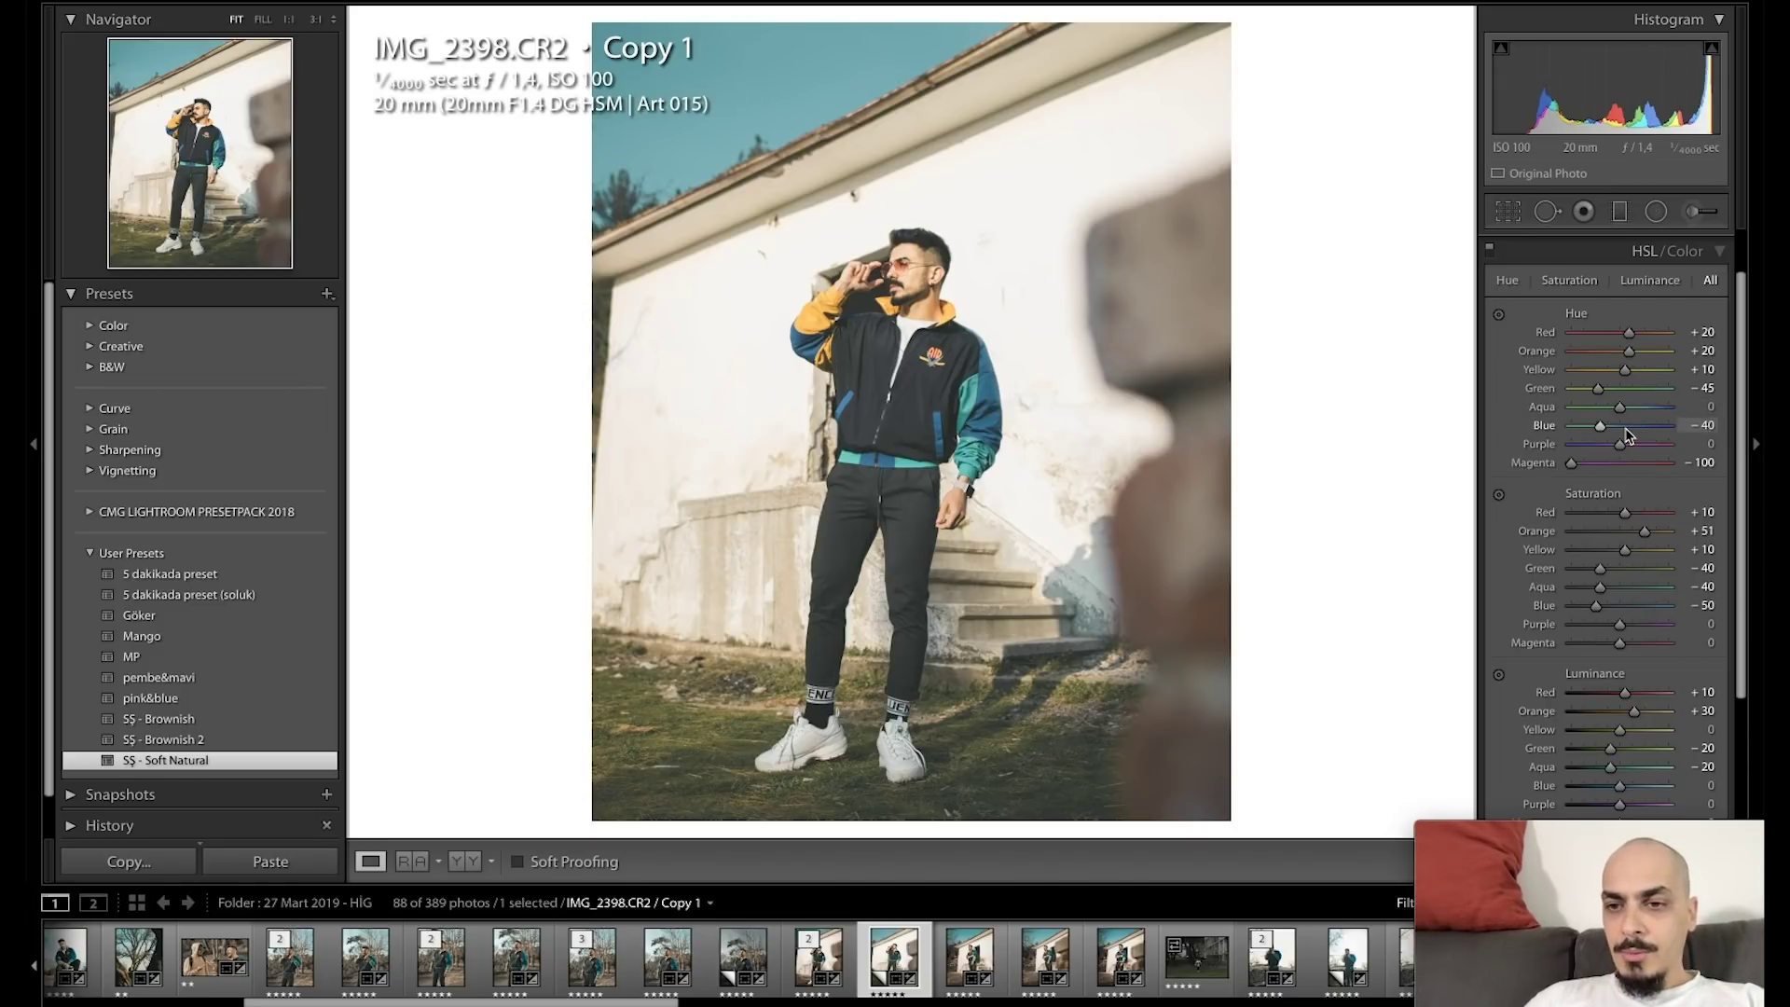
Test Blue Hue at −60, restore it to −40, and zoom in on the face.
key("Down")
key("Down")
key("Down")
key("Down")
key("Down")
key("Down")
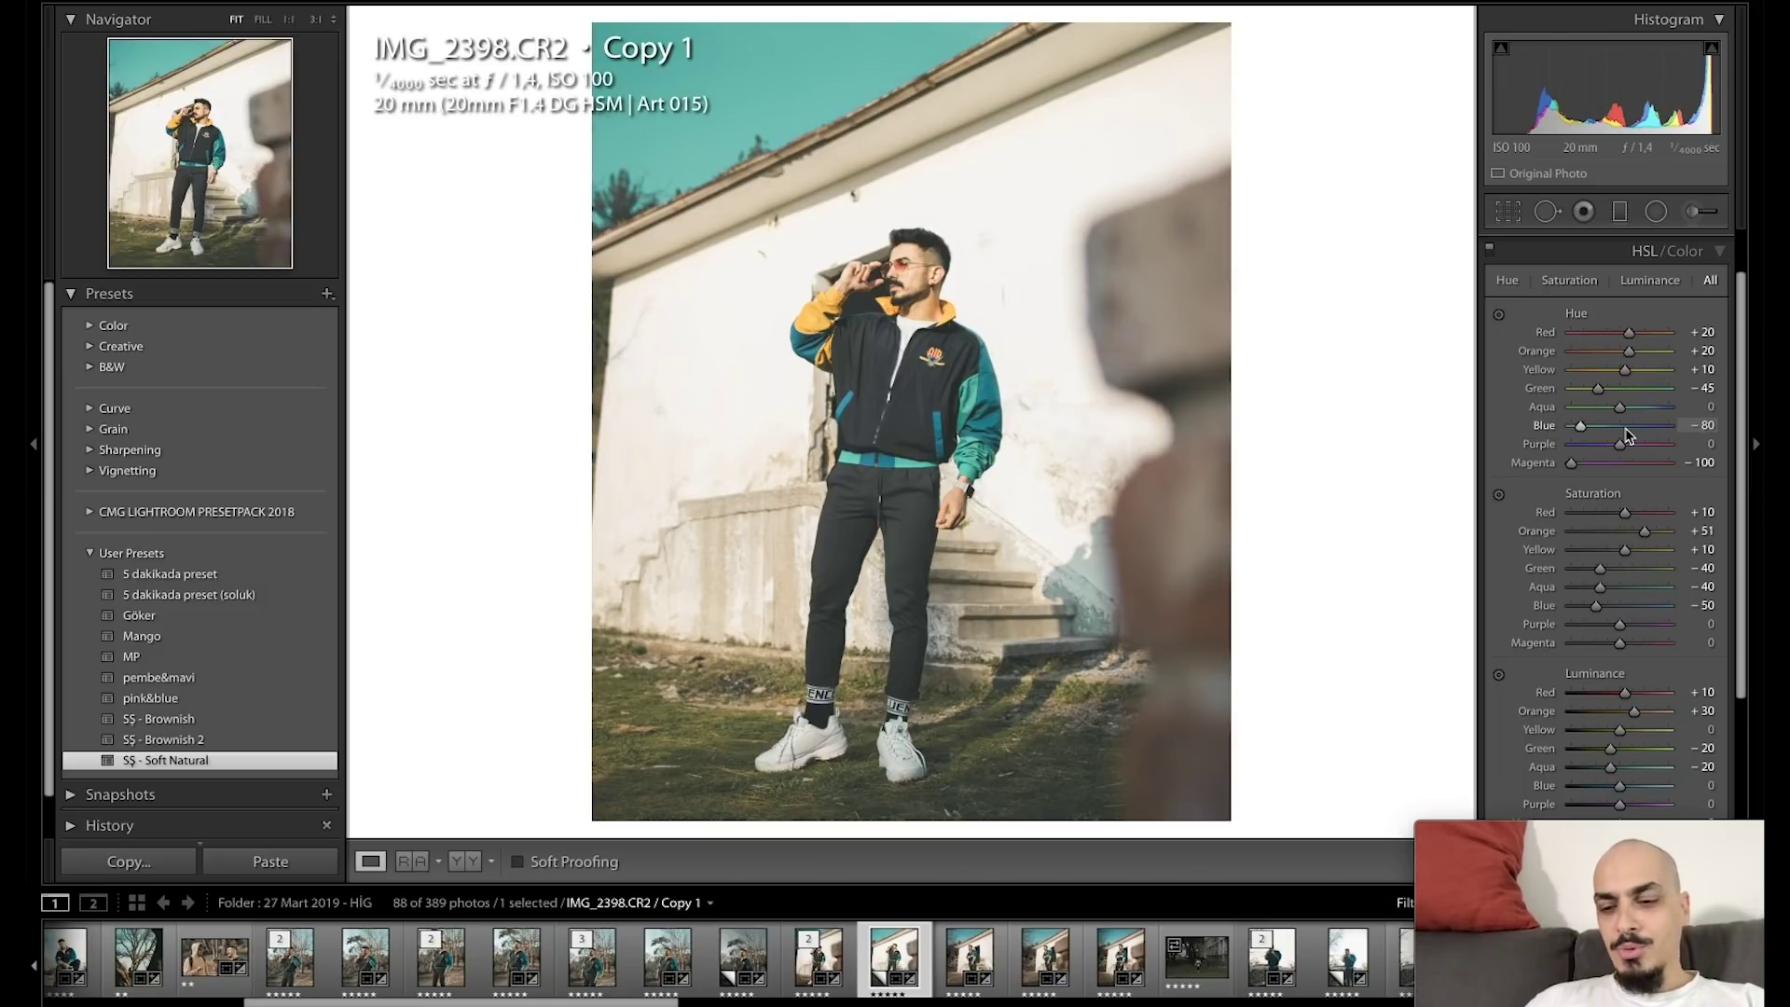
key("Up")
key("Up")
key("Up")
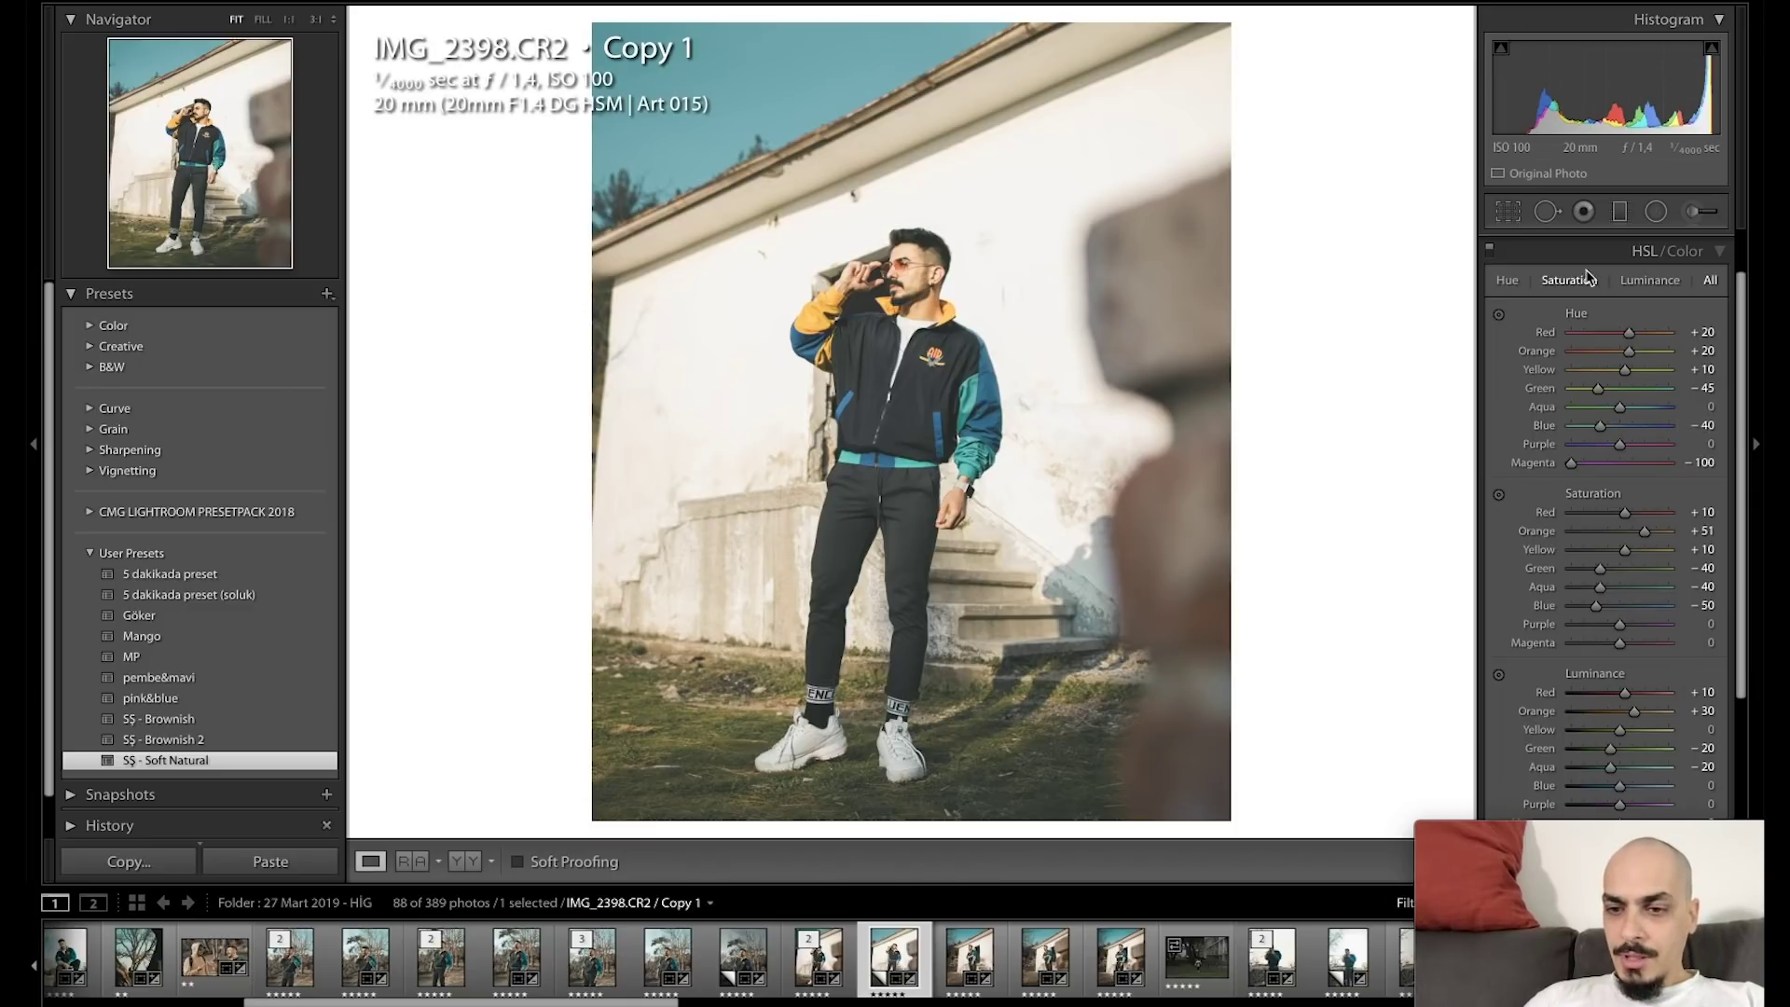
left_click(963, 312)
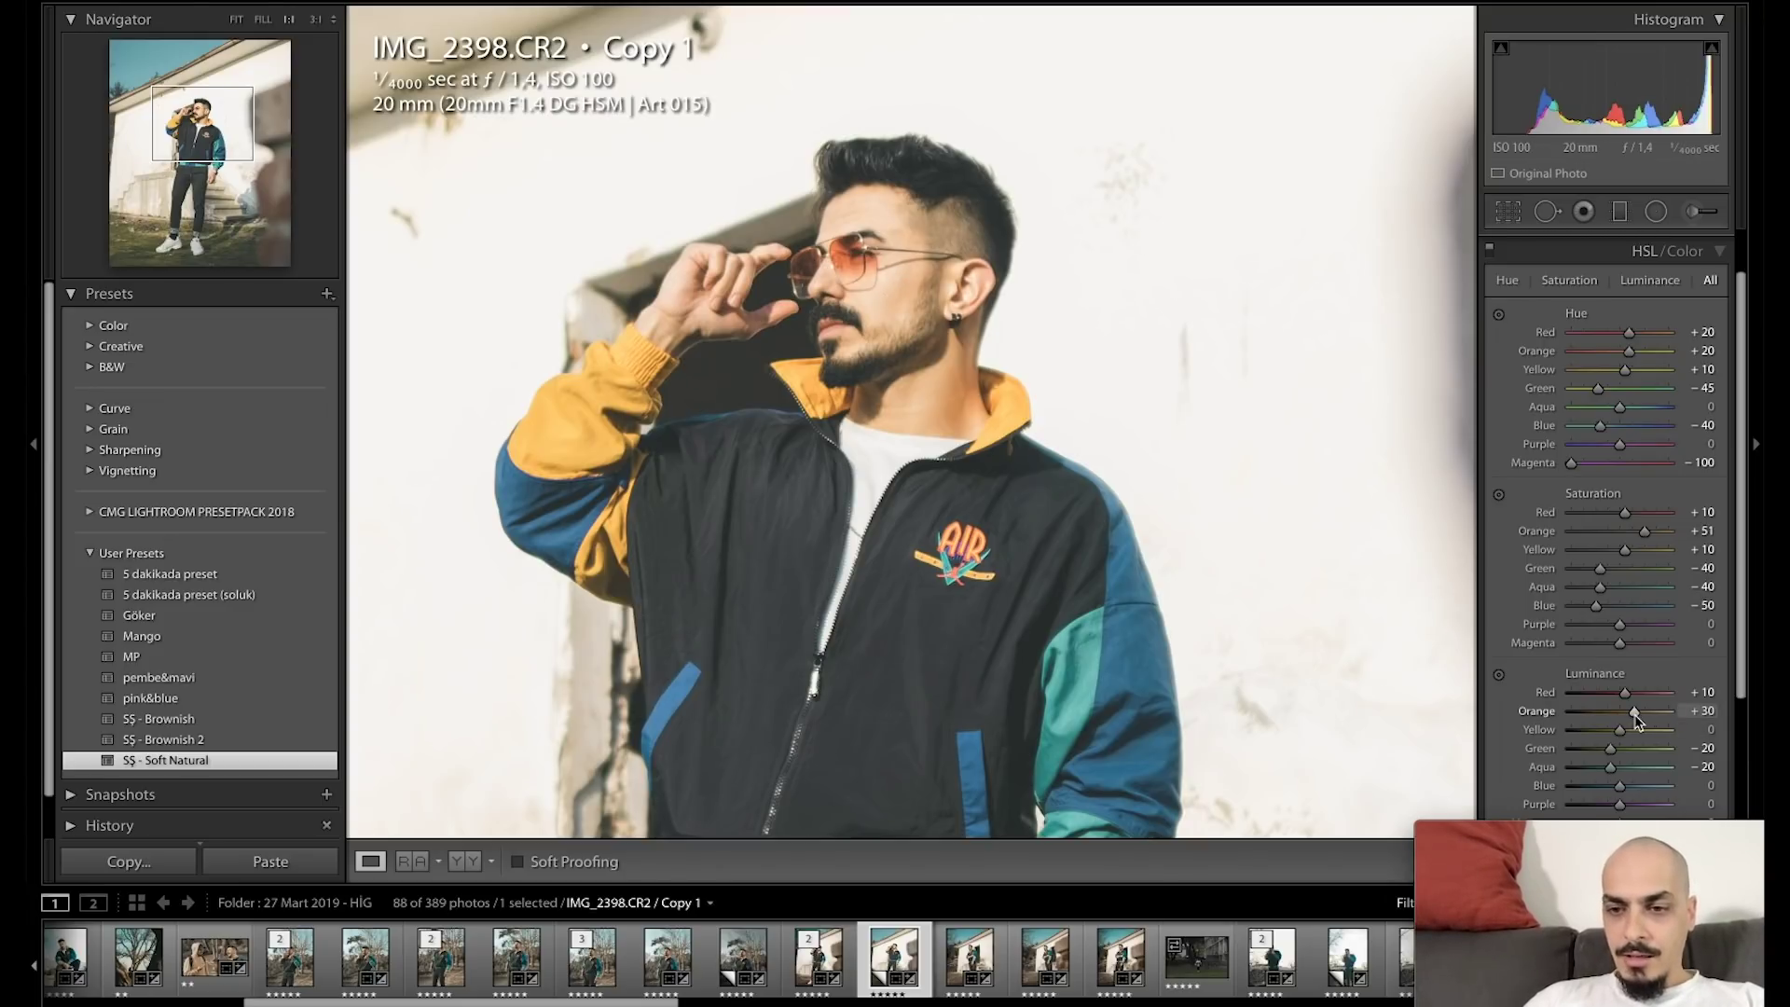
Set Orange Luminance to +10 and Orange Saturation to +31, undoing test moves.
mouse_move(1636, 712)
left_mouse_down()
mouse_move(1598, 713)
mouse_move(1655, 713)
mouse_move(1605, 719)
left_mouse_up()
key("ctrl+z")
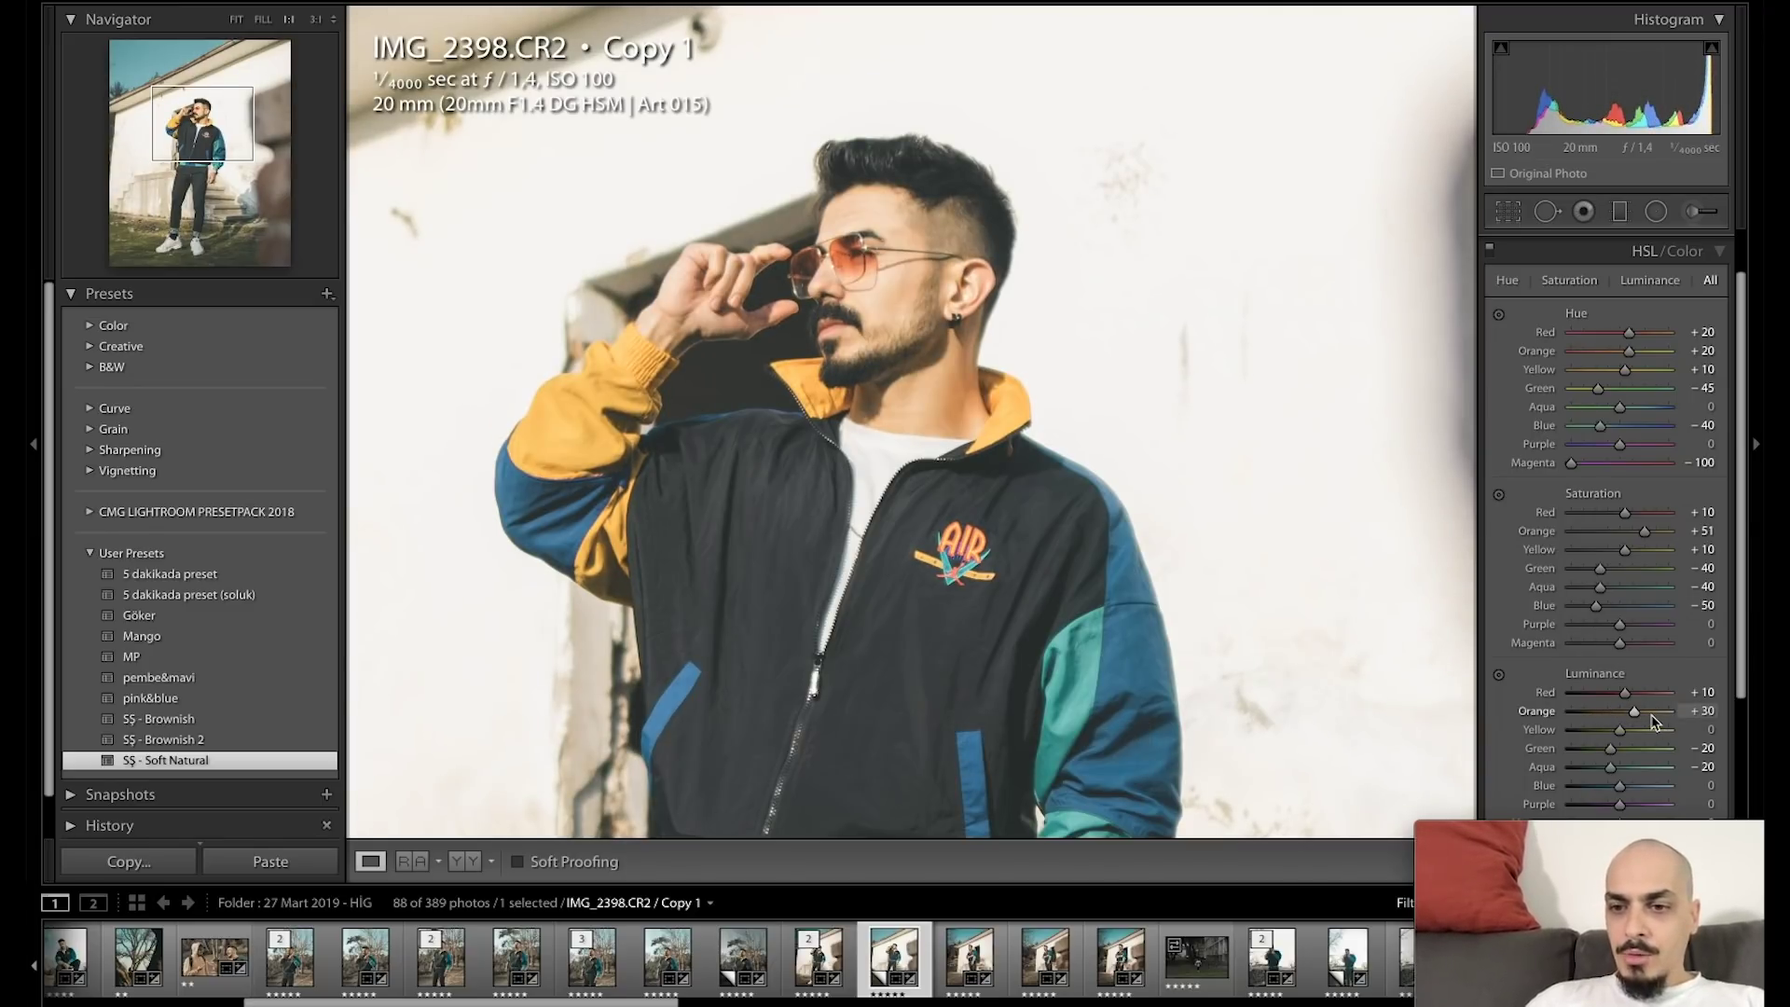
scroll(1656, 718, "down", 4)
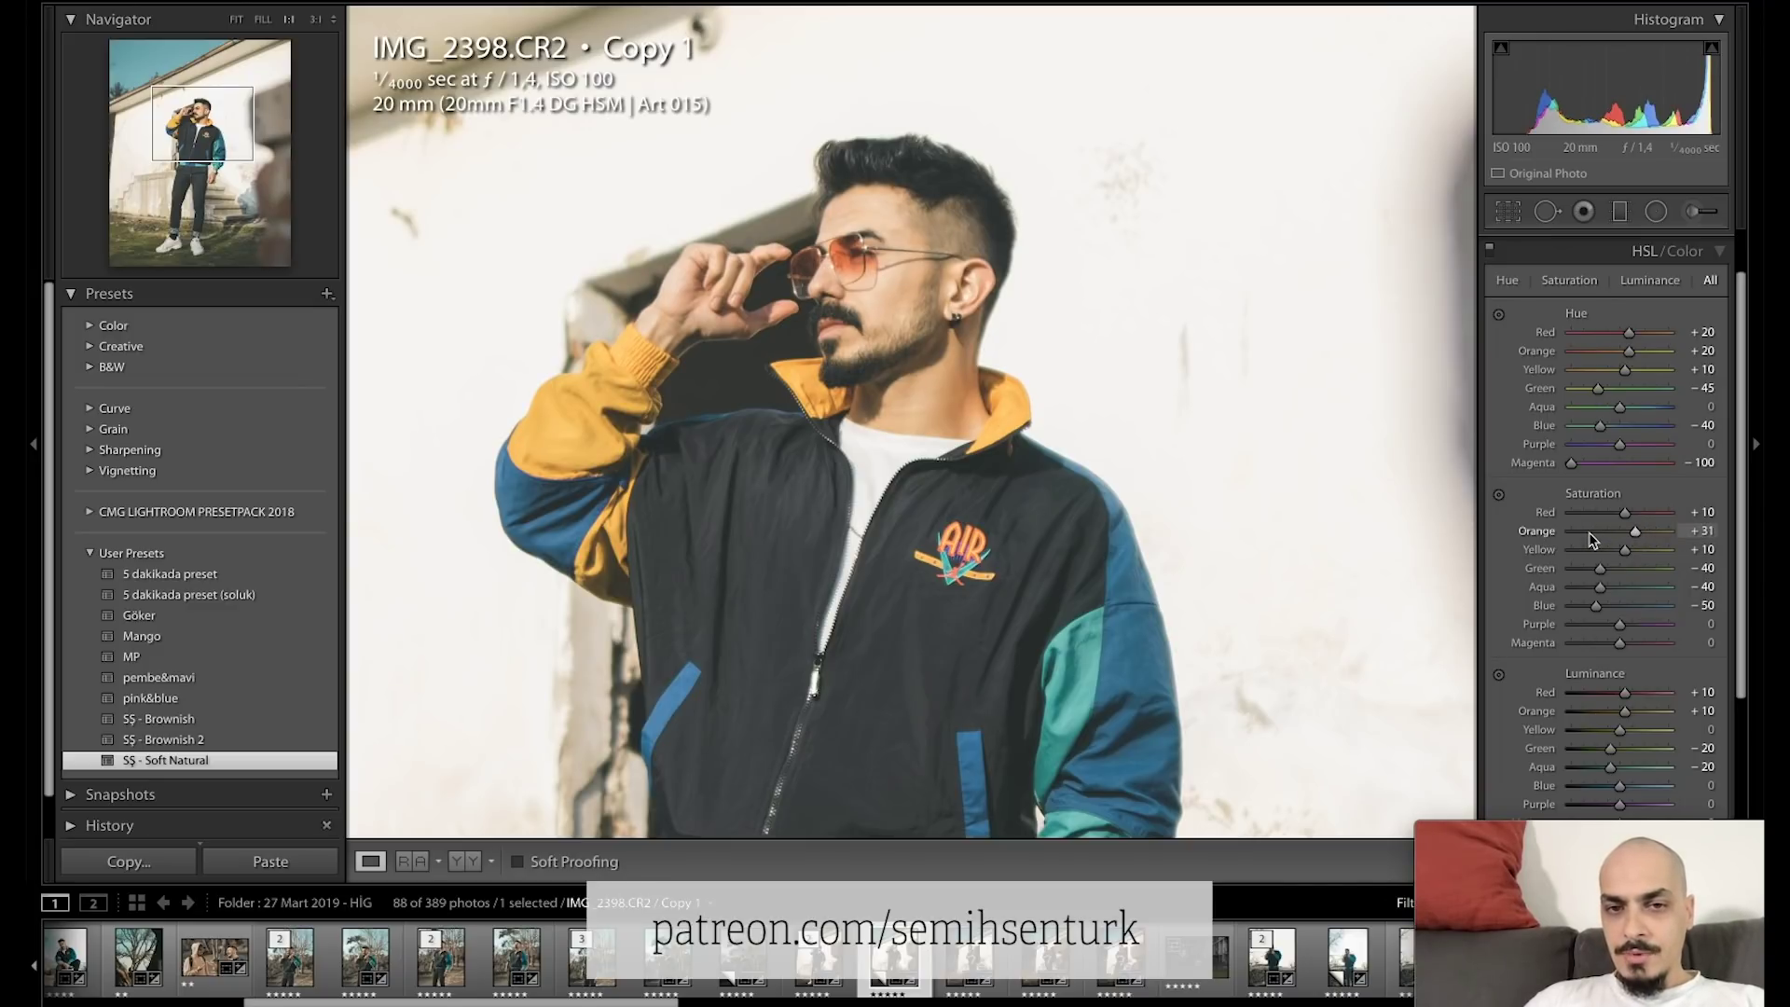
left_click_drag(1642, 539, 1555, 539)
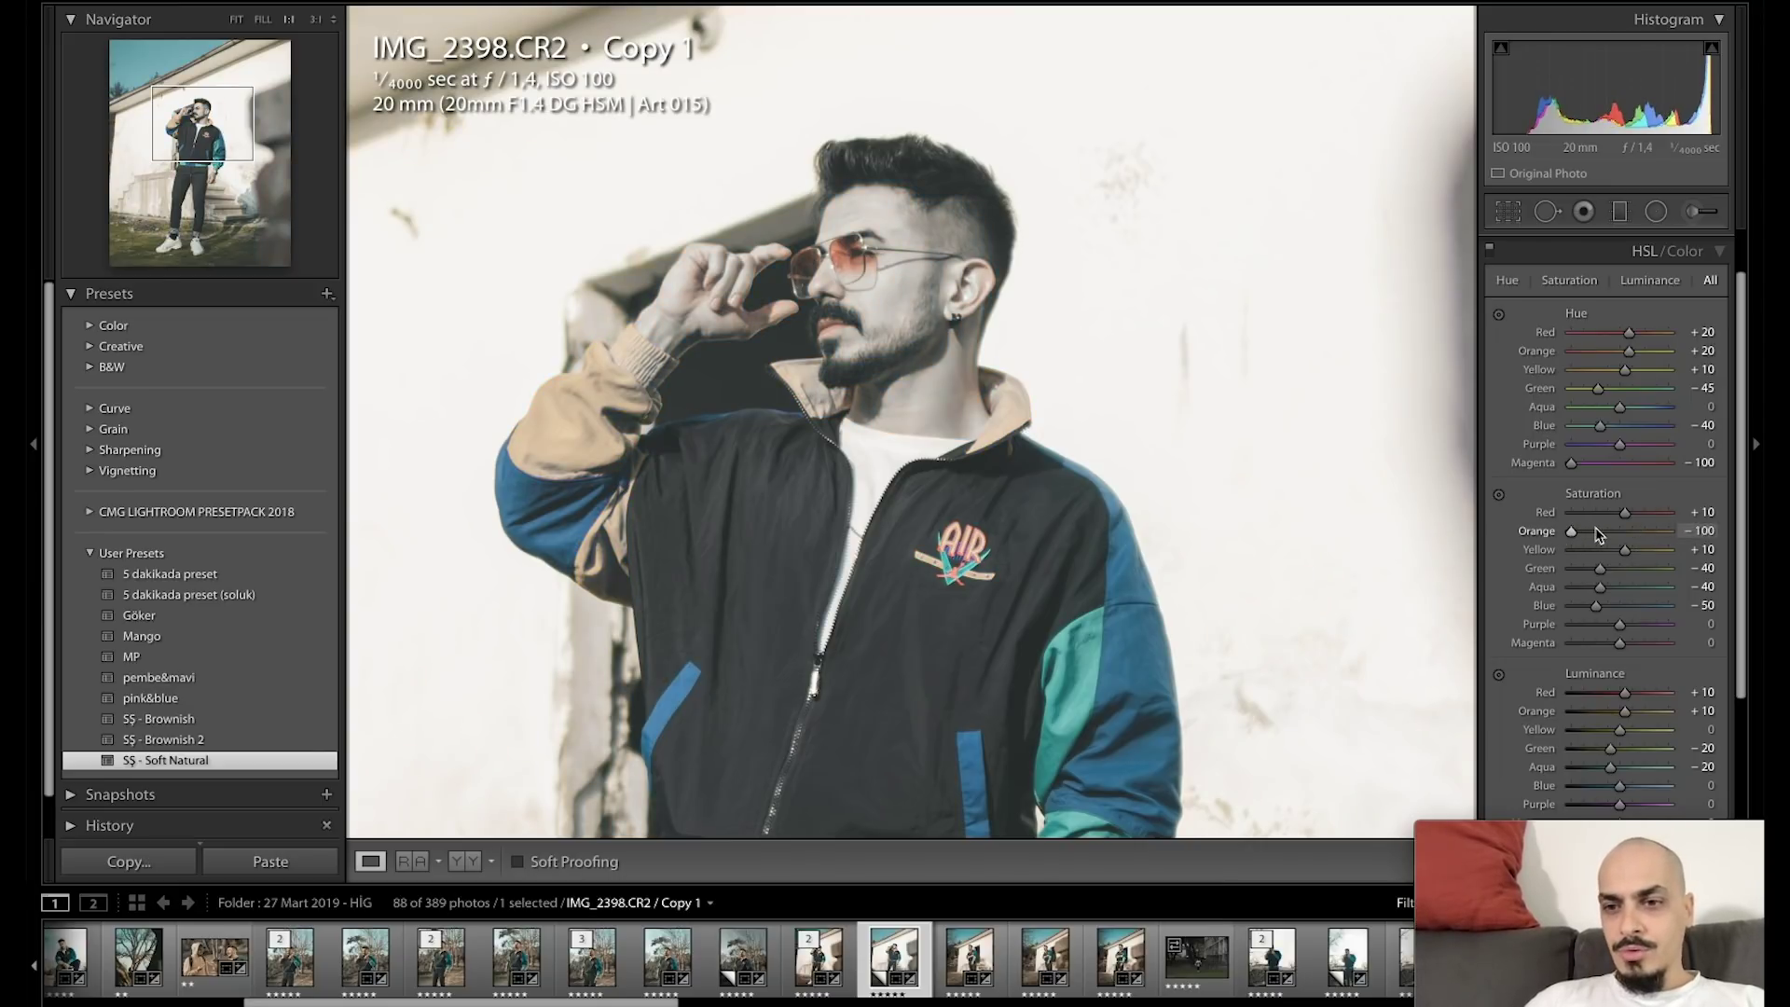
key("ctrl+z")
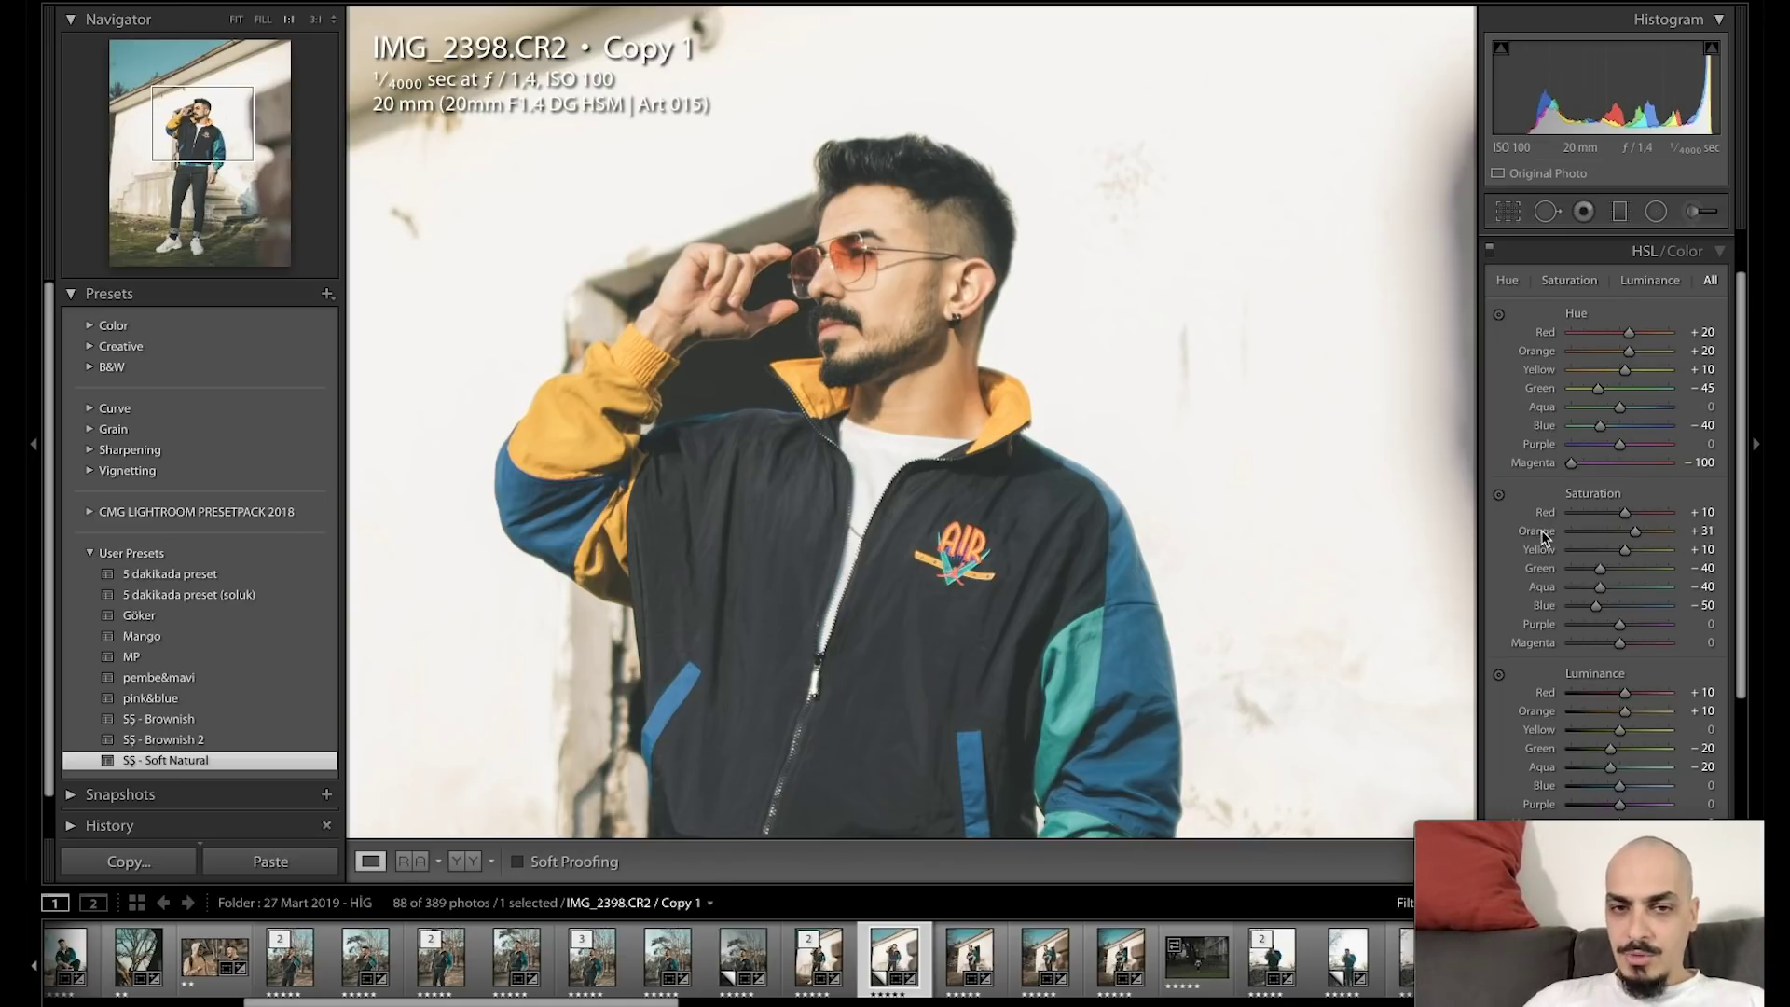
left_click(1579, 251)
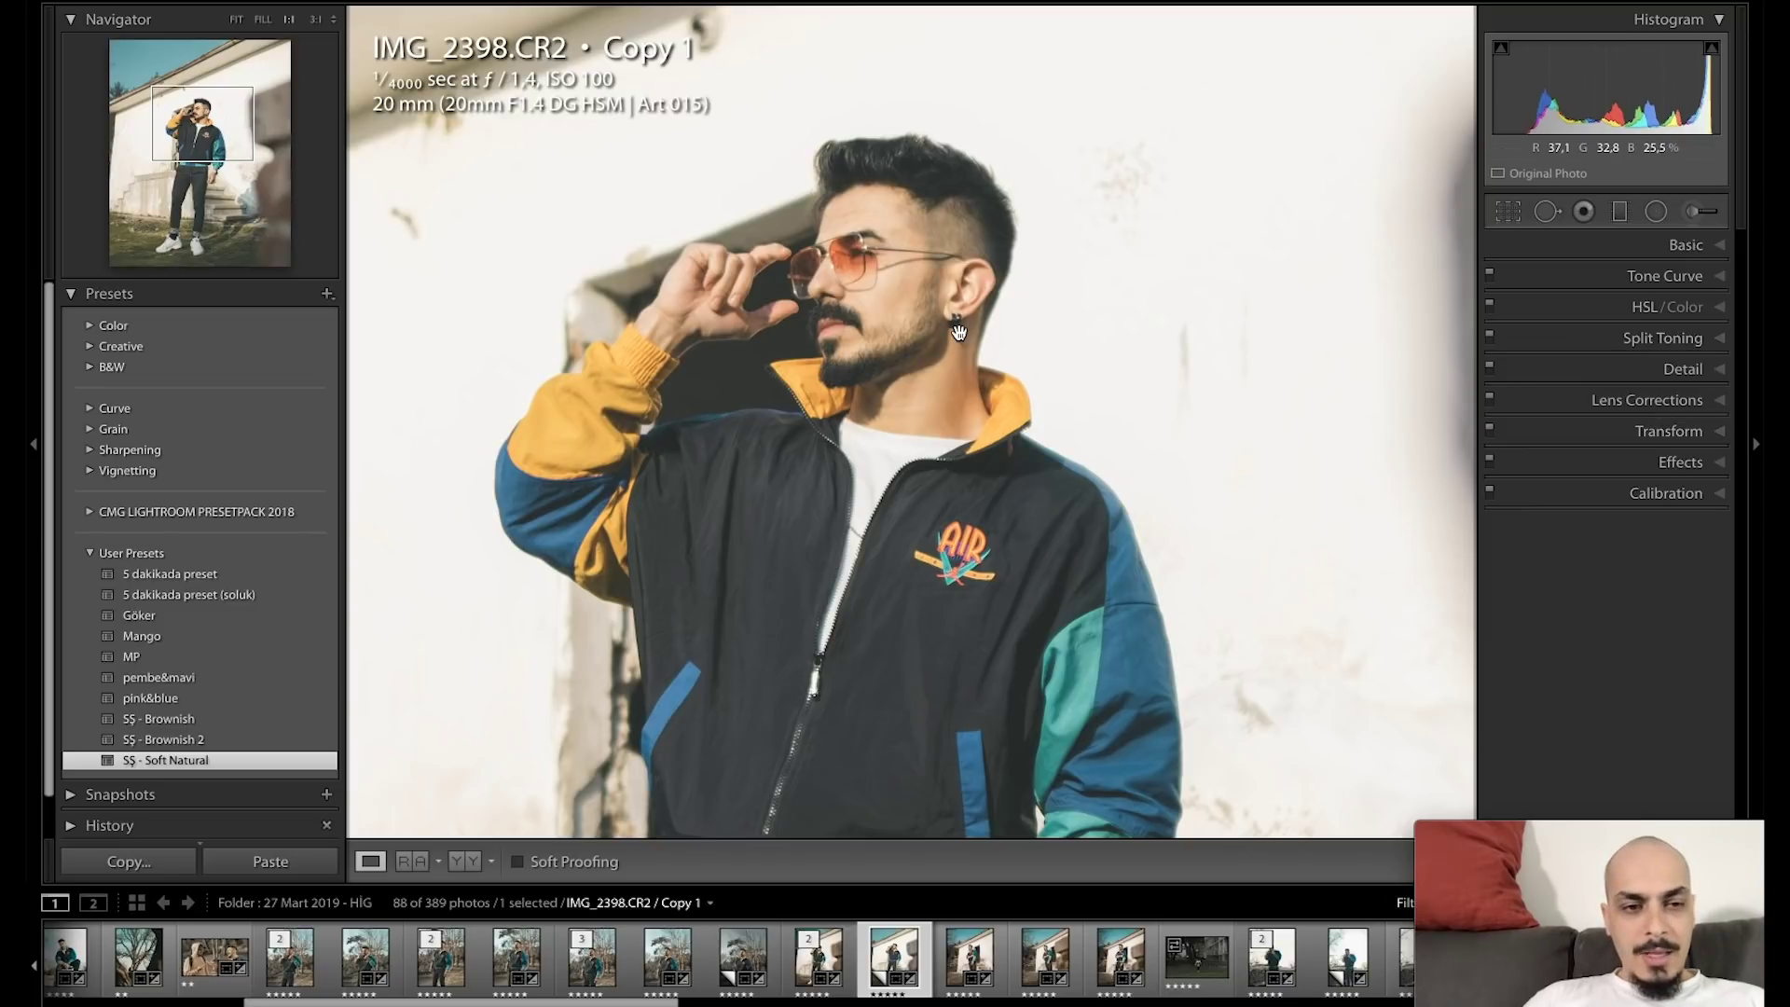
Enable chromatic aberration removal and profile corrections, dragging lens Vignetting to 0.
left_click(1127, 283)
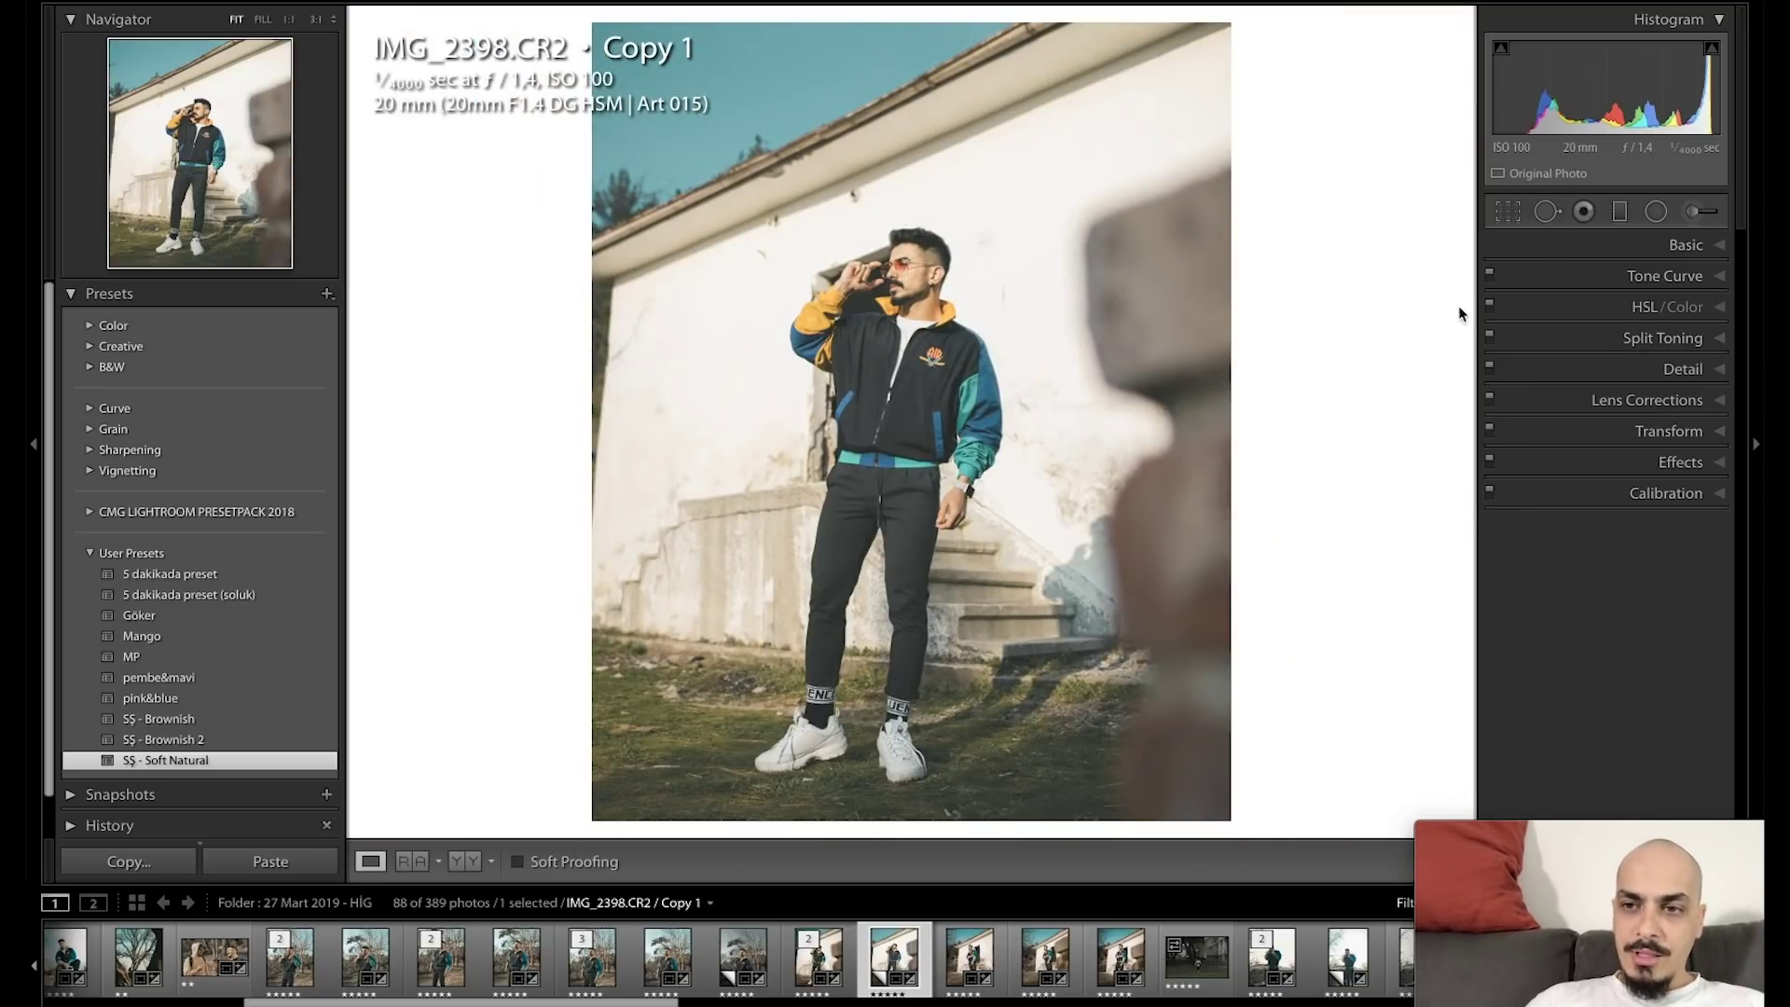
left_click(1566, 398)
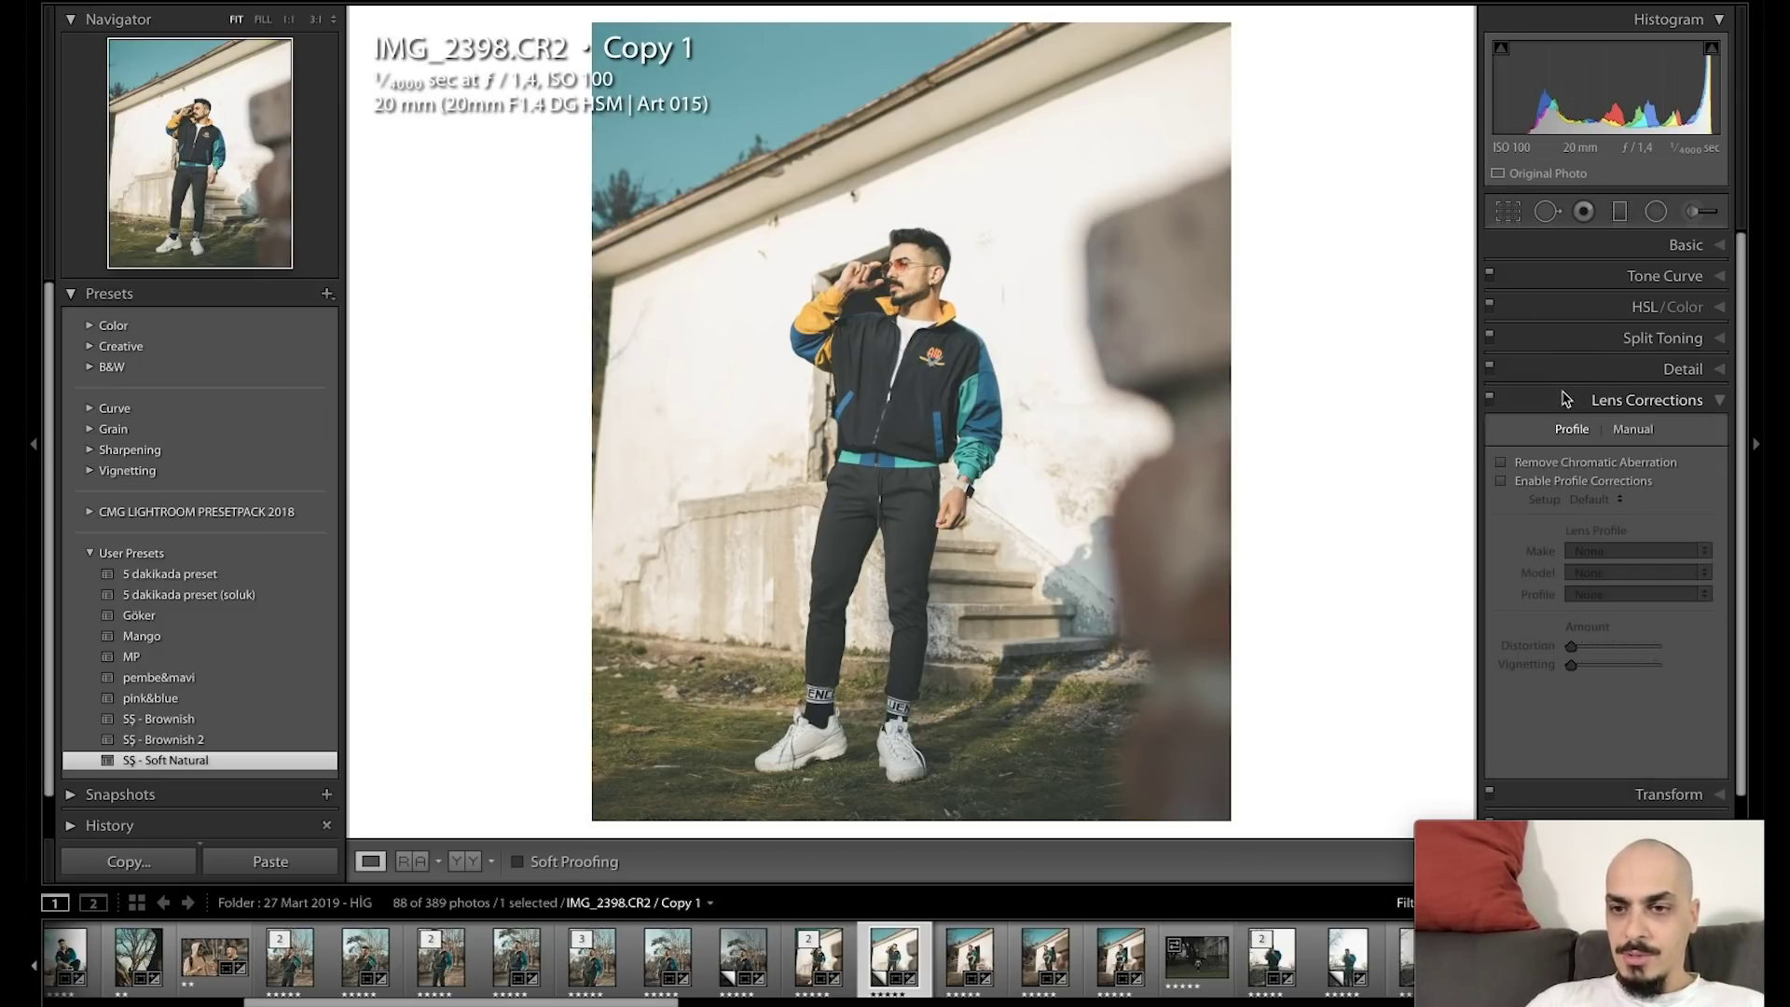
left_click(1559, 464)
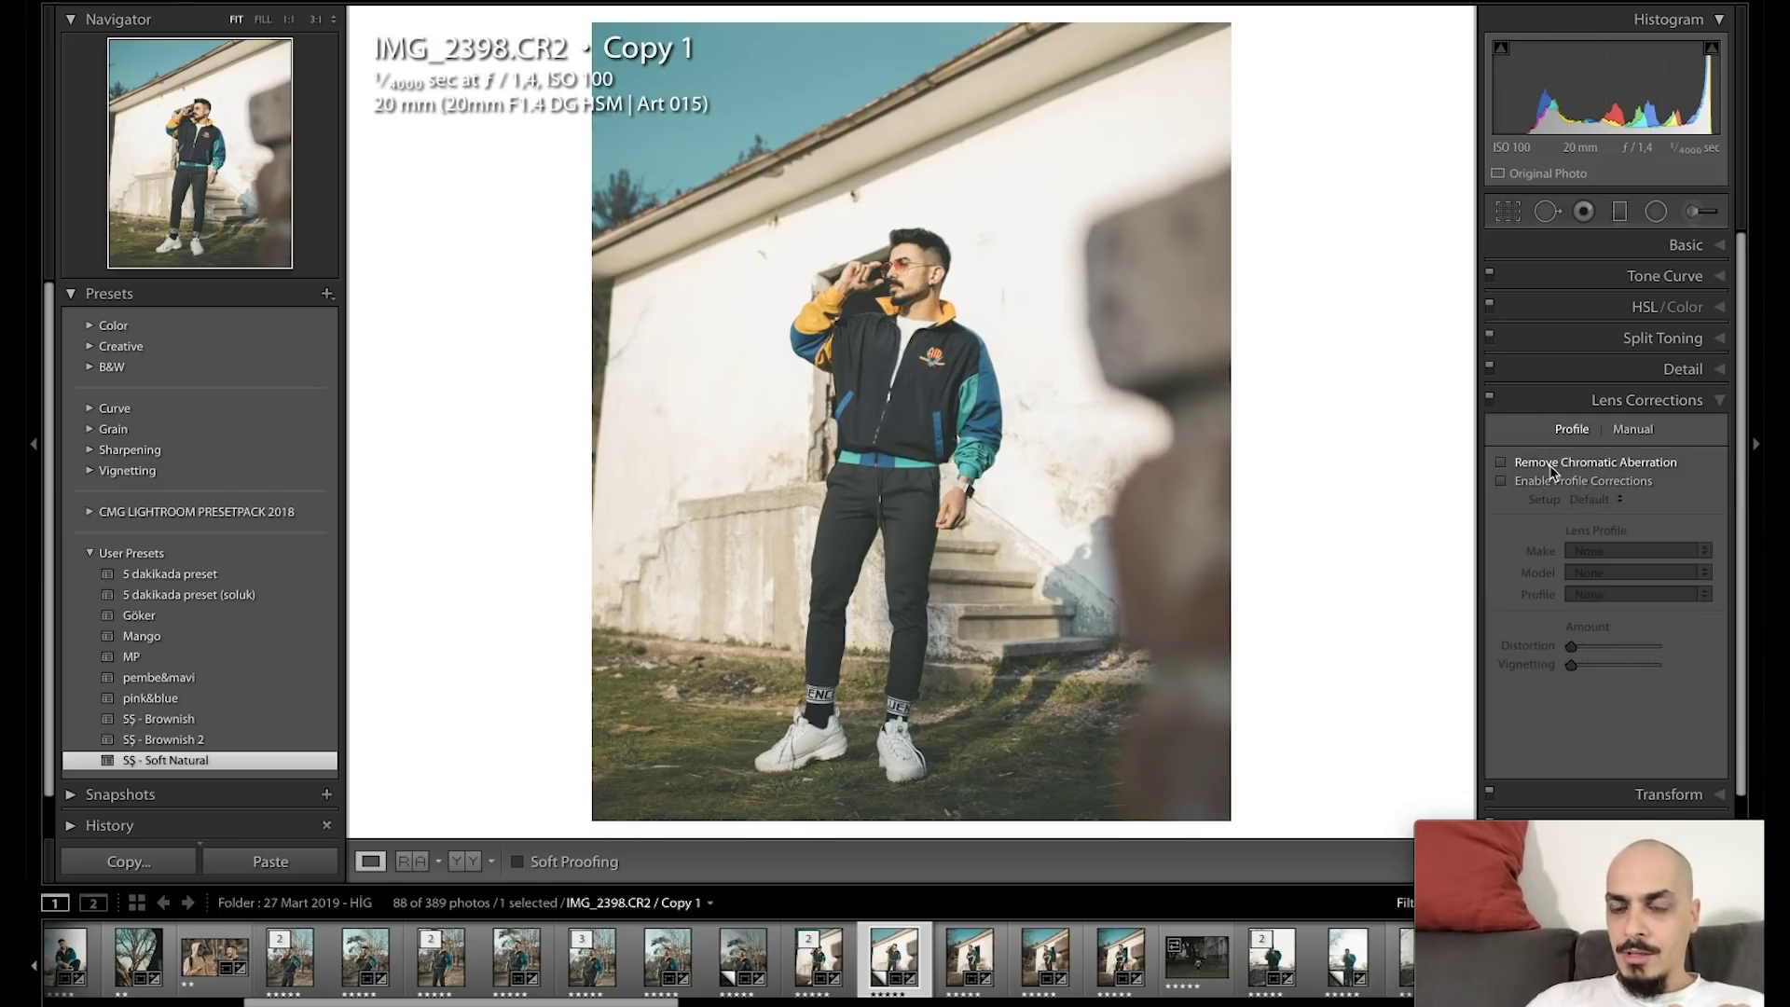
left_click(1554, 482)
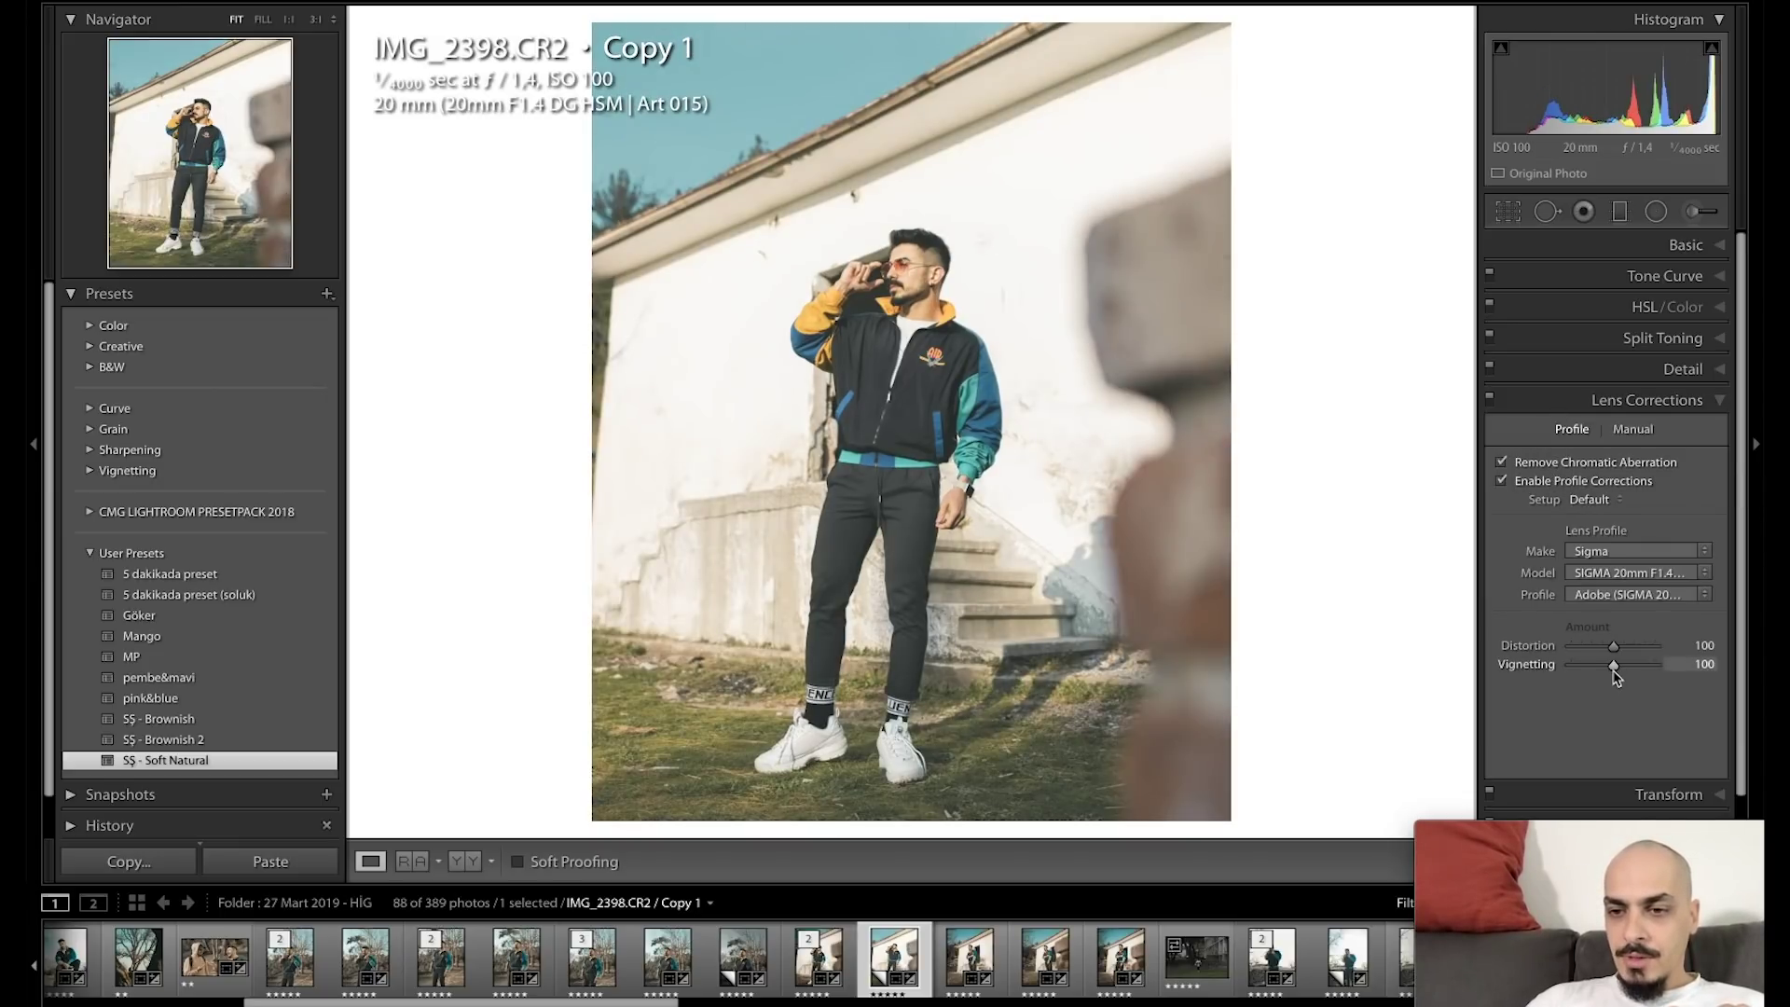
left_click_drag(1614, 664, 1445, 679)
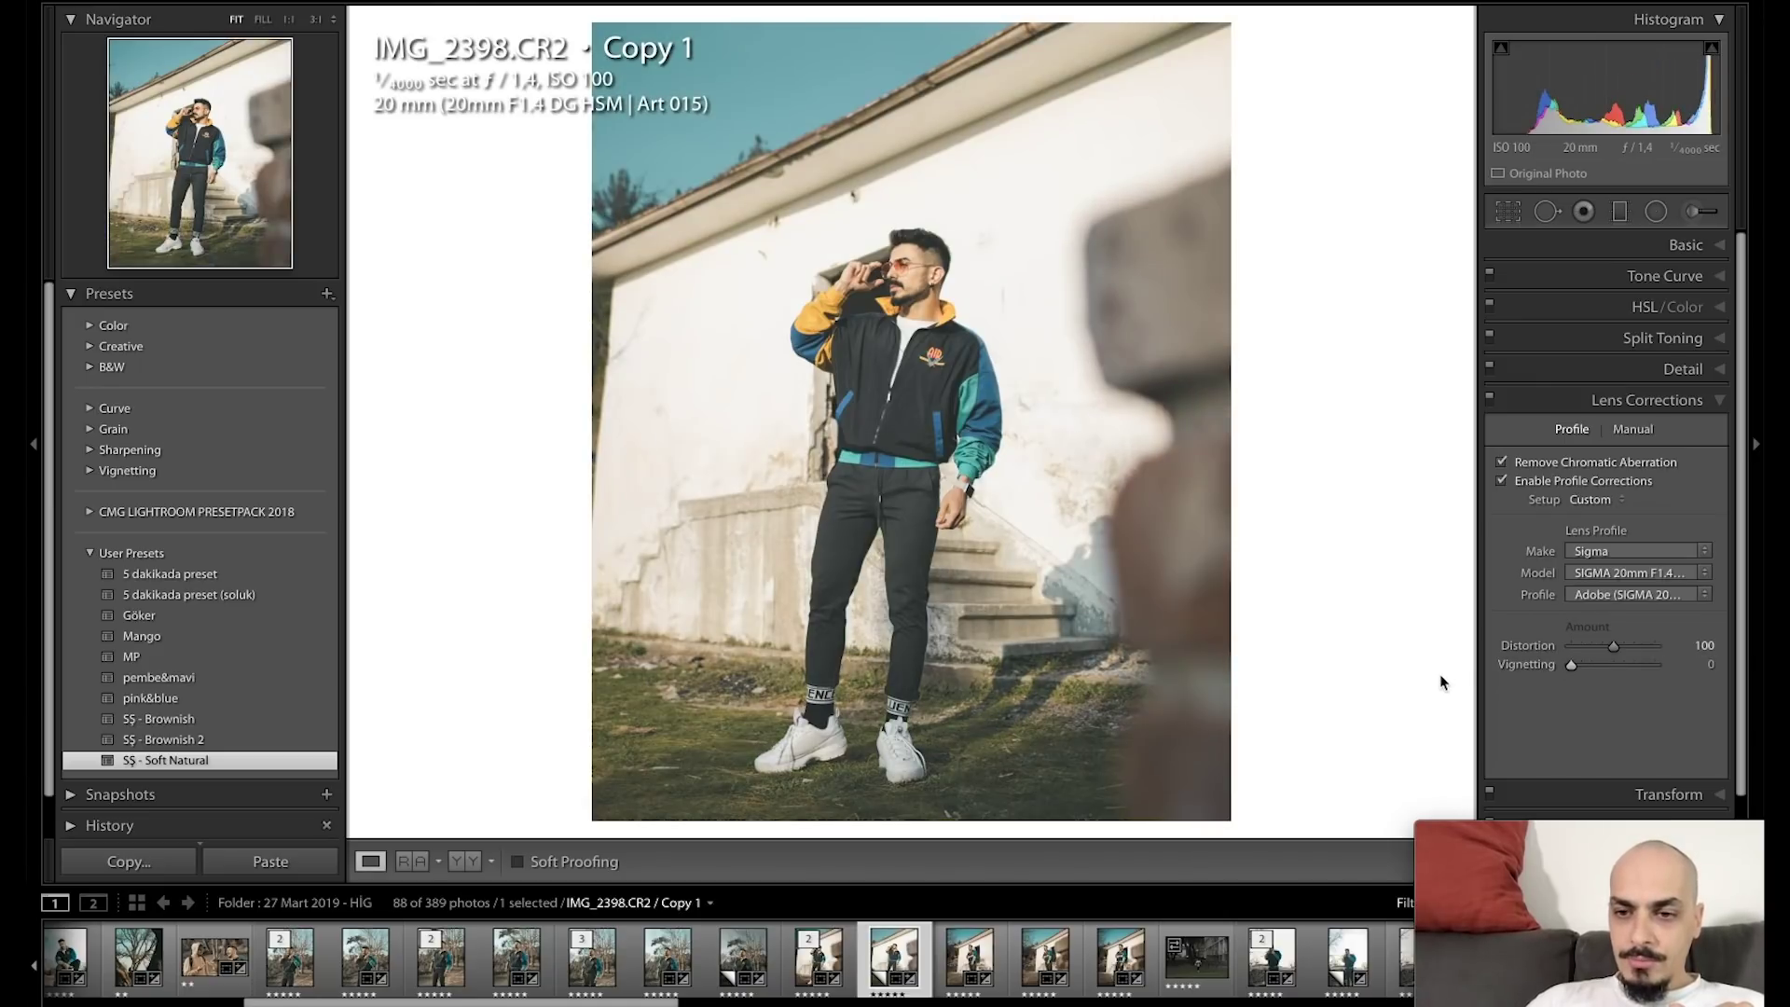
Toggle lens corrections to compare, reset amounts to 100, then return Vignetting to 0.
left_click(1490, 401)
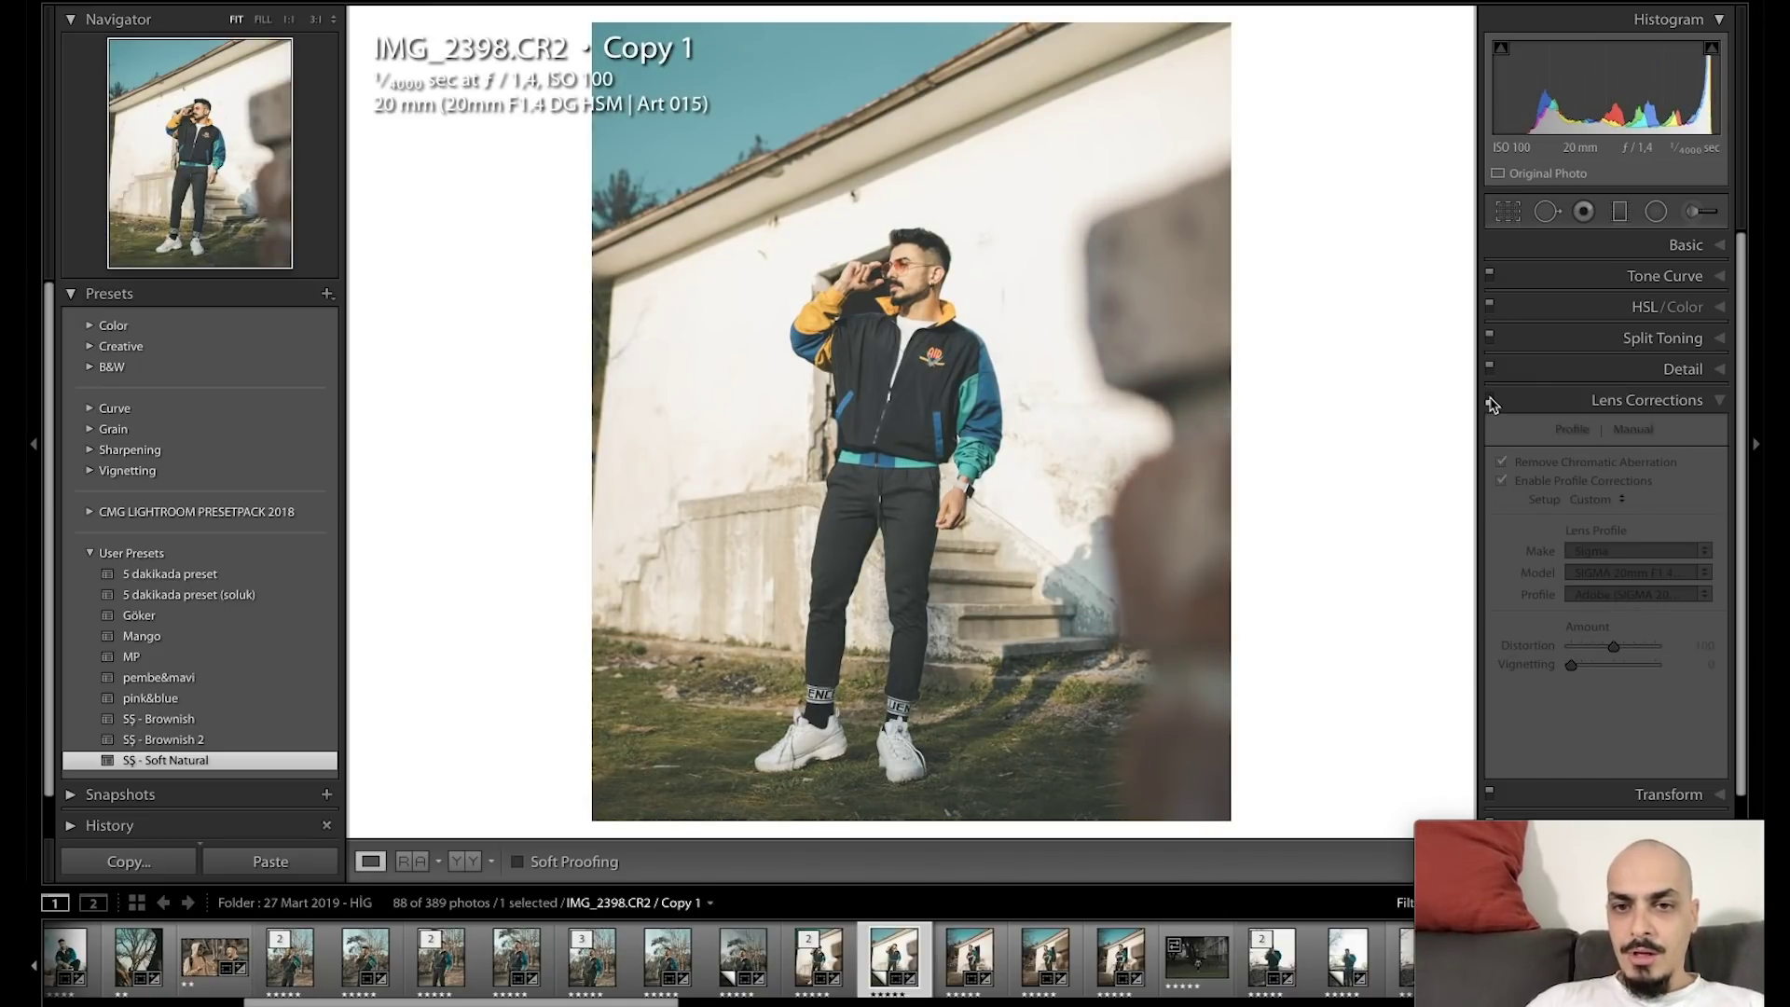
left_click(1490, 401)
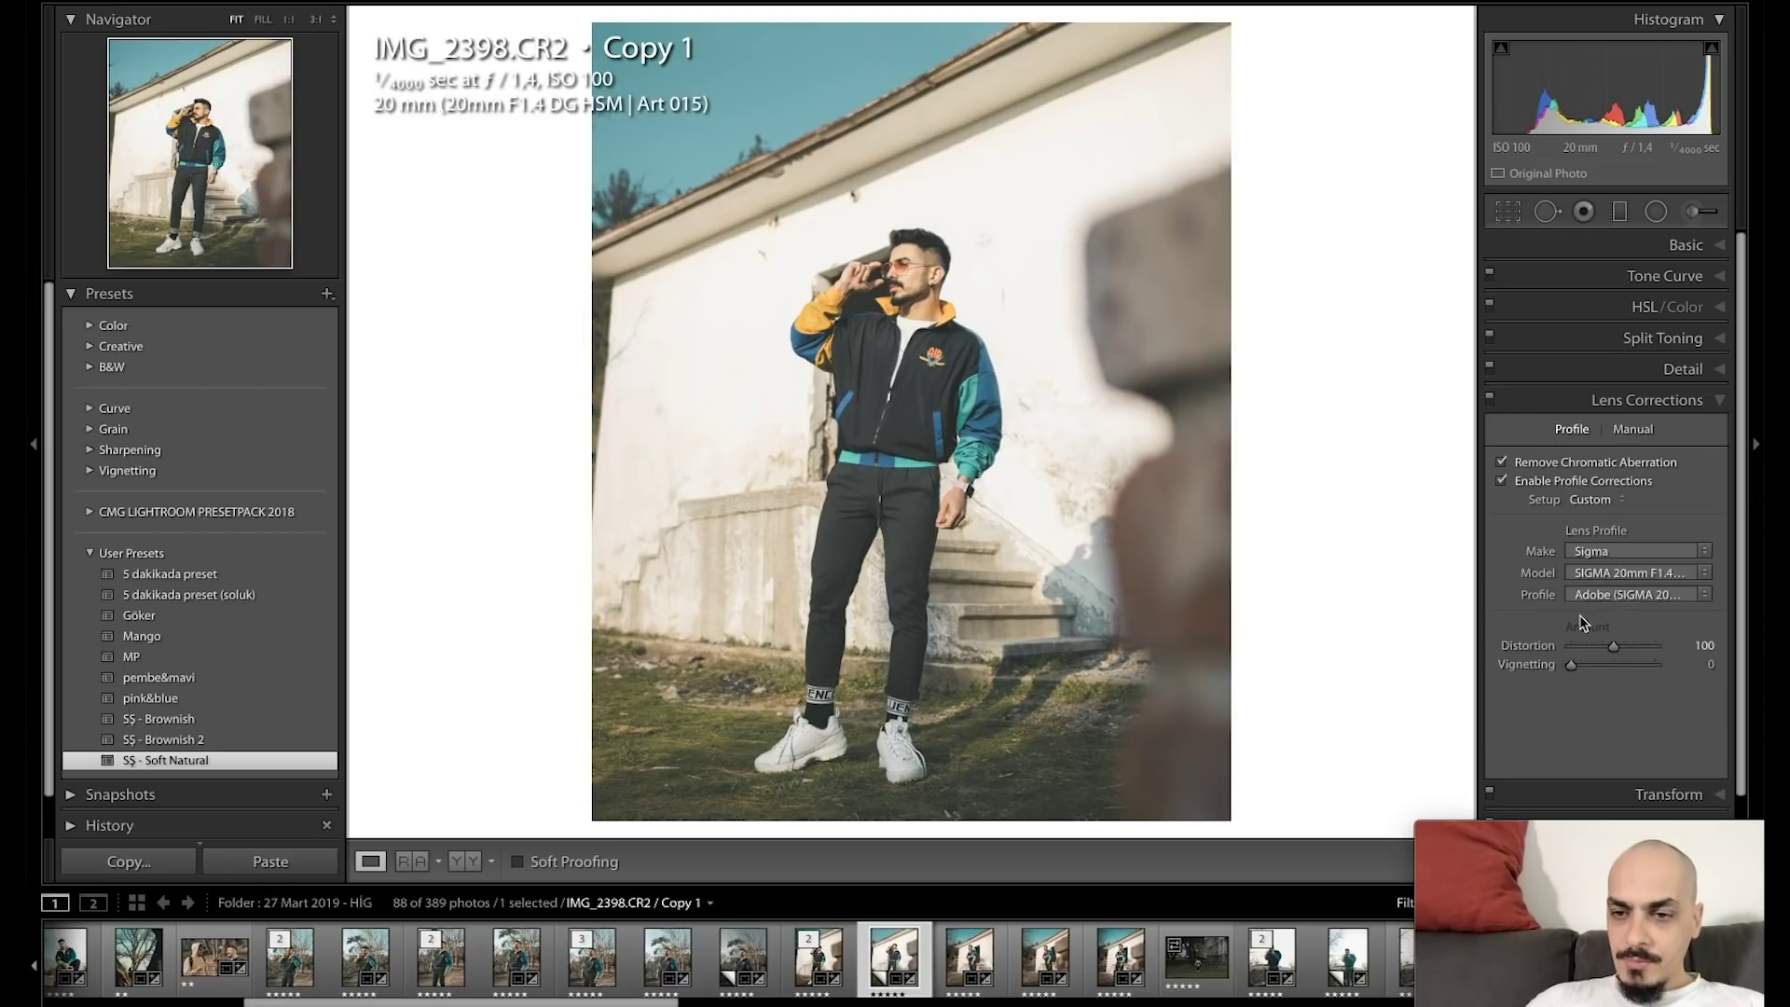
double_click(1534, 665)
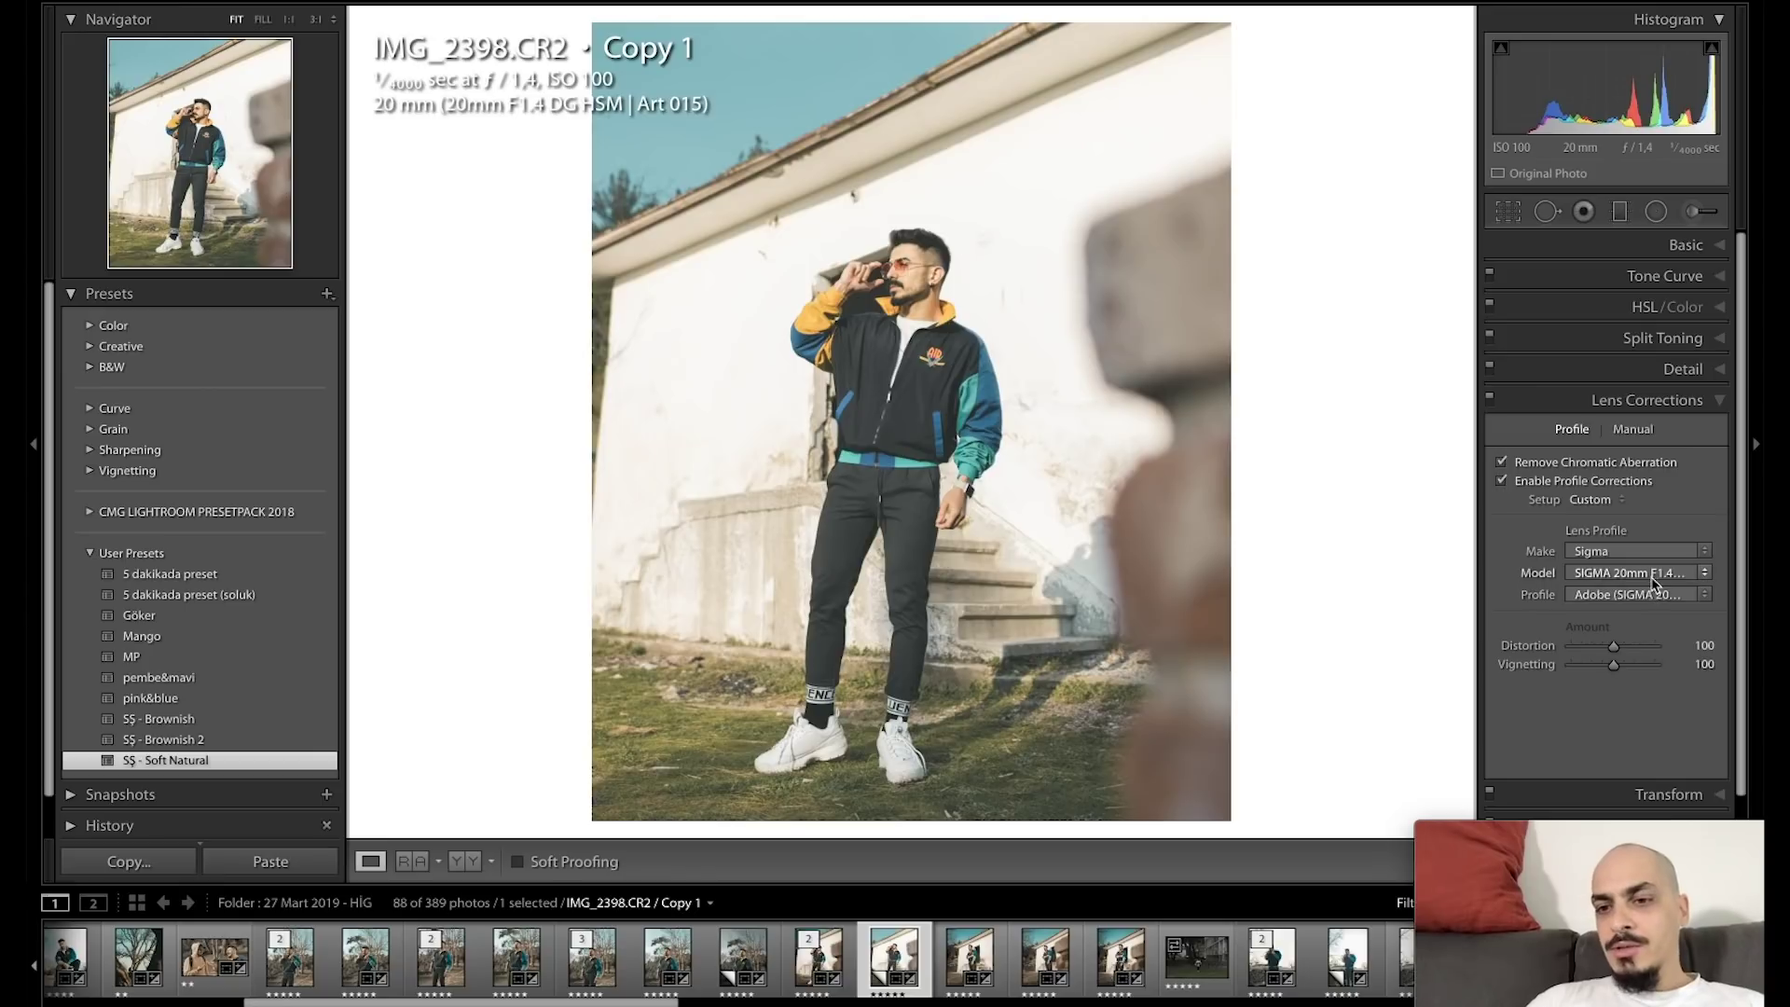
left_click_drag(1614, 664, 1476, 688)
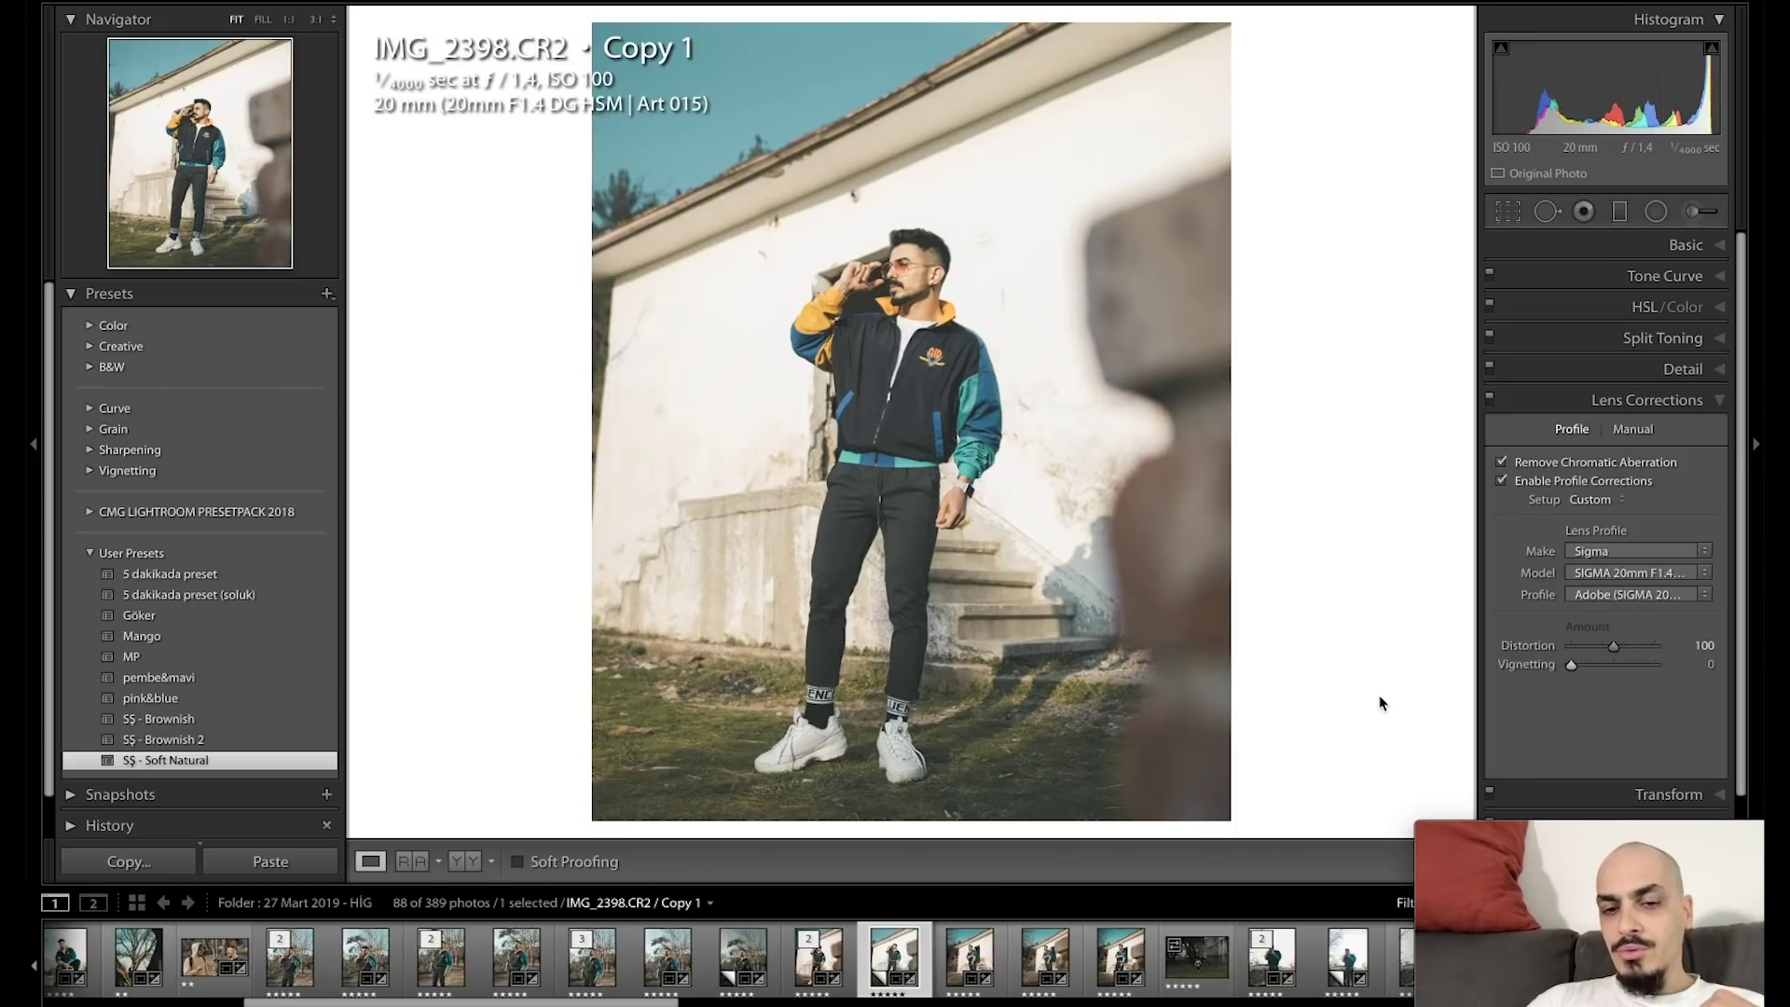
left_click(1559, 401)
left_click(1555, 465)
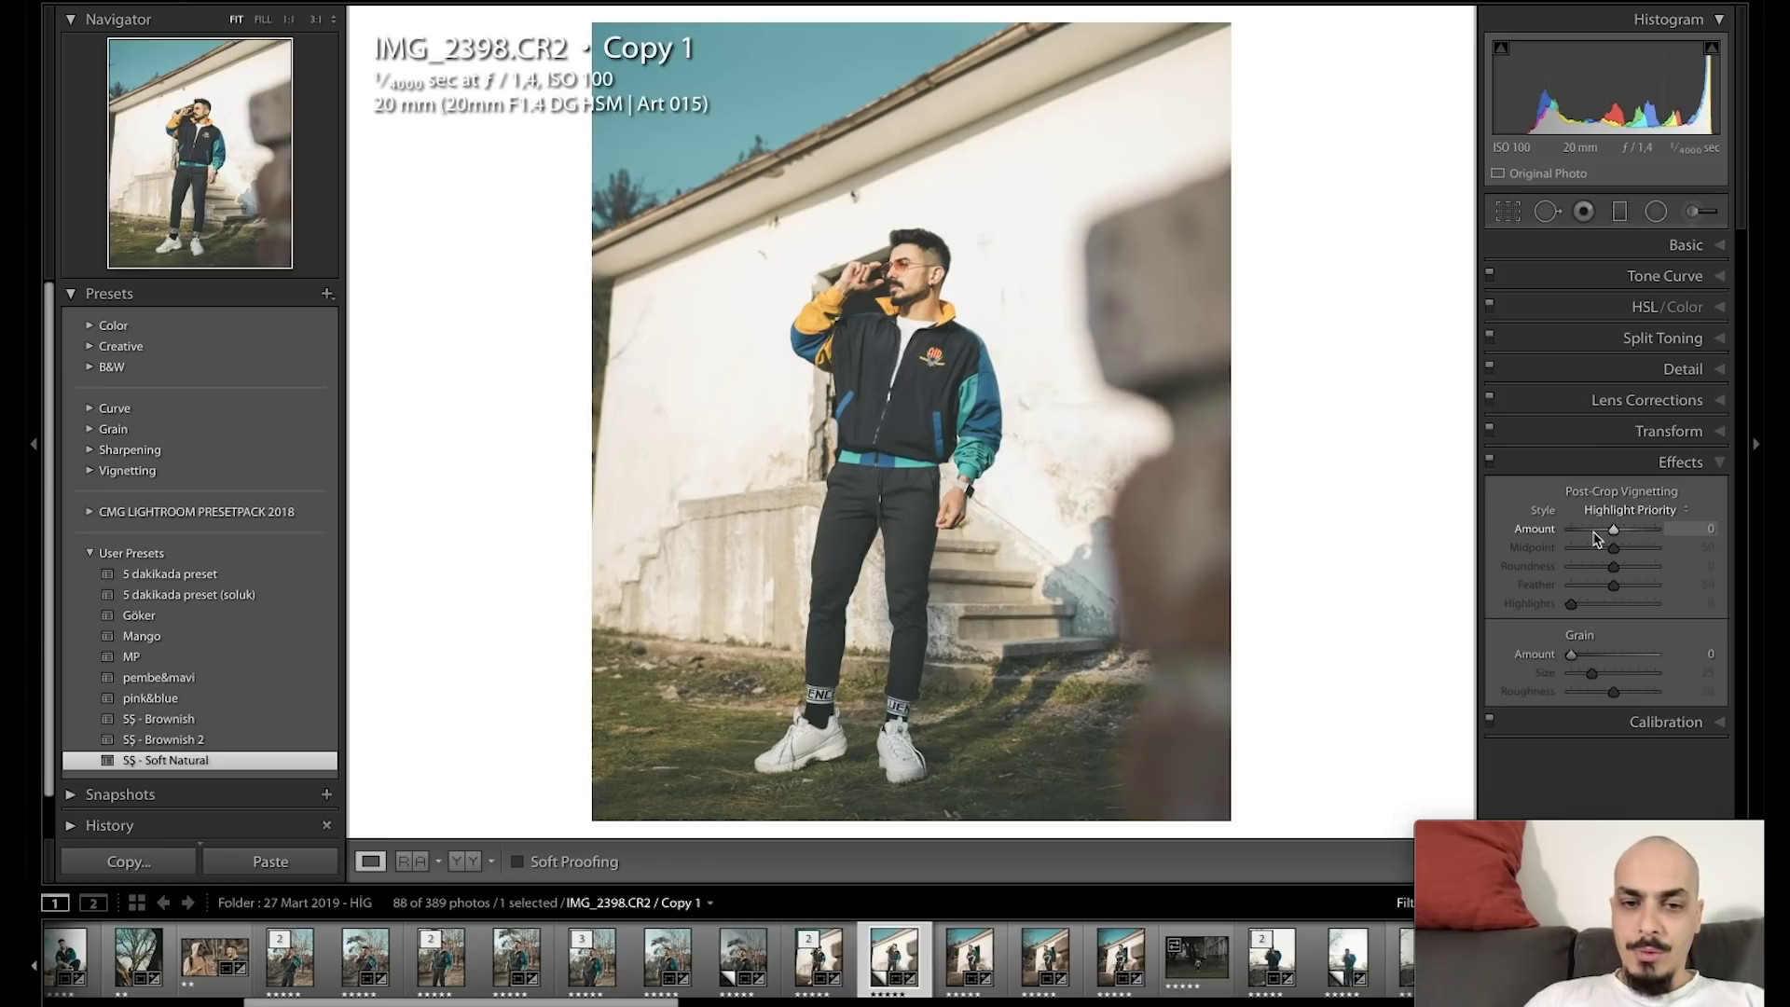
Add a post-crop vignette at Amount −20 with Midpoint 90, toggling it to compare.
left_click(1595, 532)
mouse_move(1613, 548)
left_mouse_down()
mouse_move(1647, 548)
mouse_move(1647, 586)
left_mouse_up()
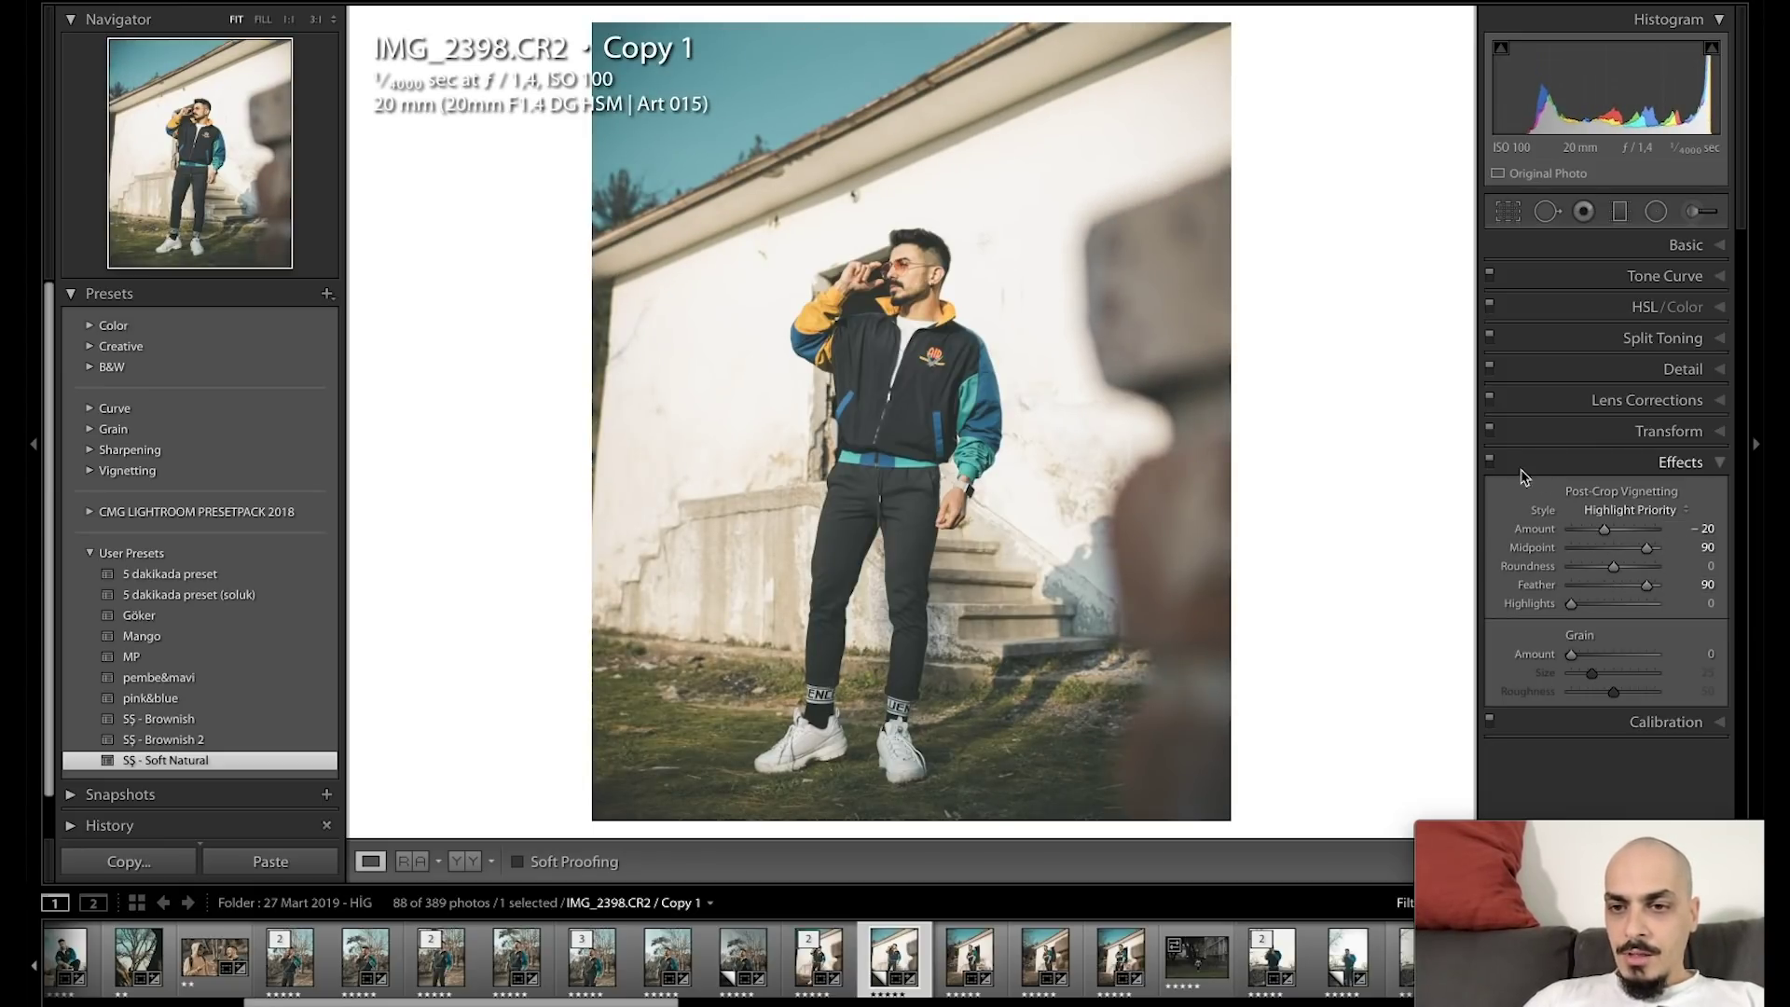
left_click(1490, 463)
left_click(1490, 463)
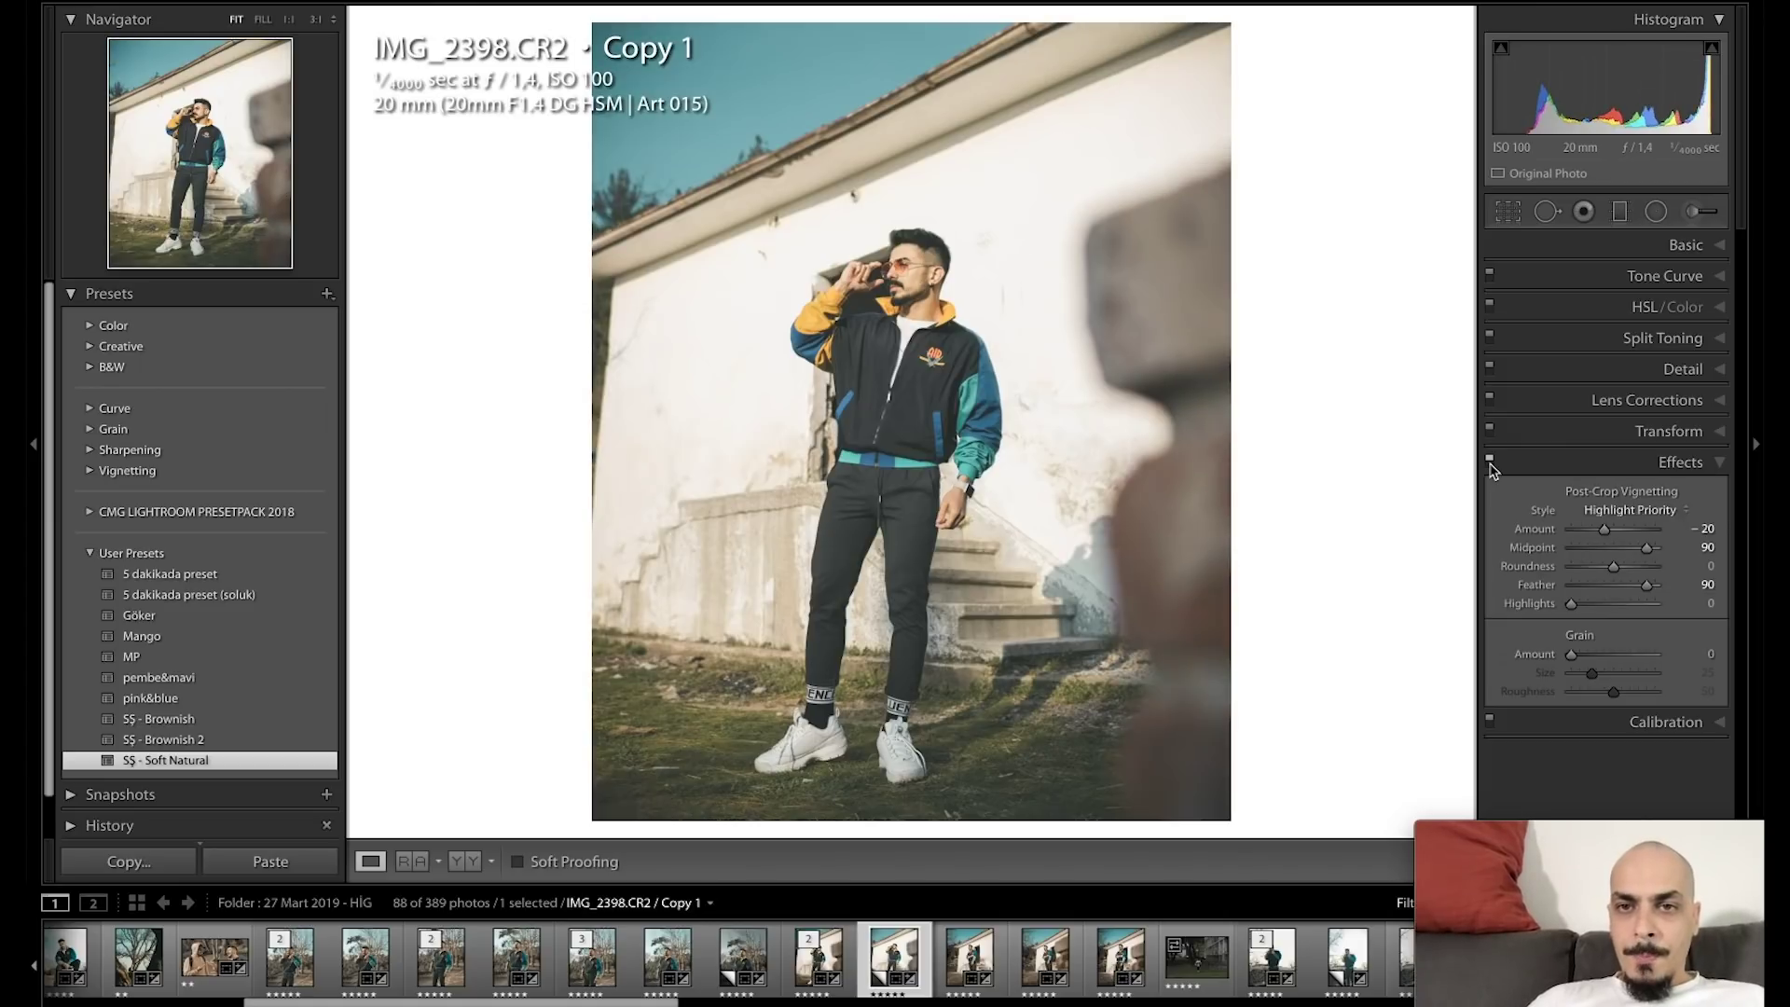
Switch between Lens Corrections and Effects, then reset the post-crop vignette Amount.
left_click(1551, 401)
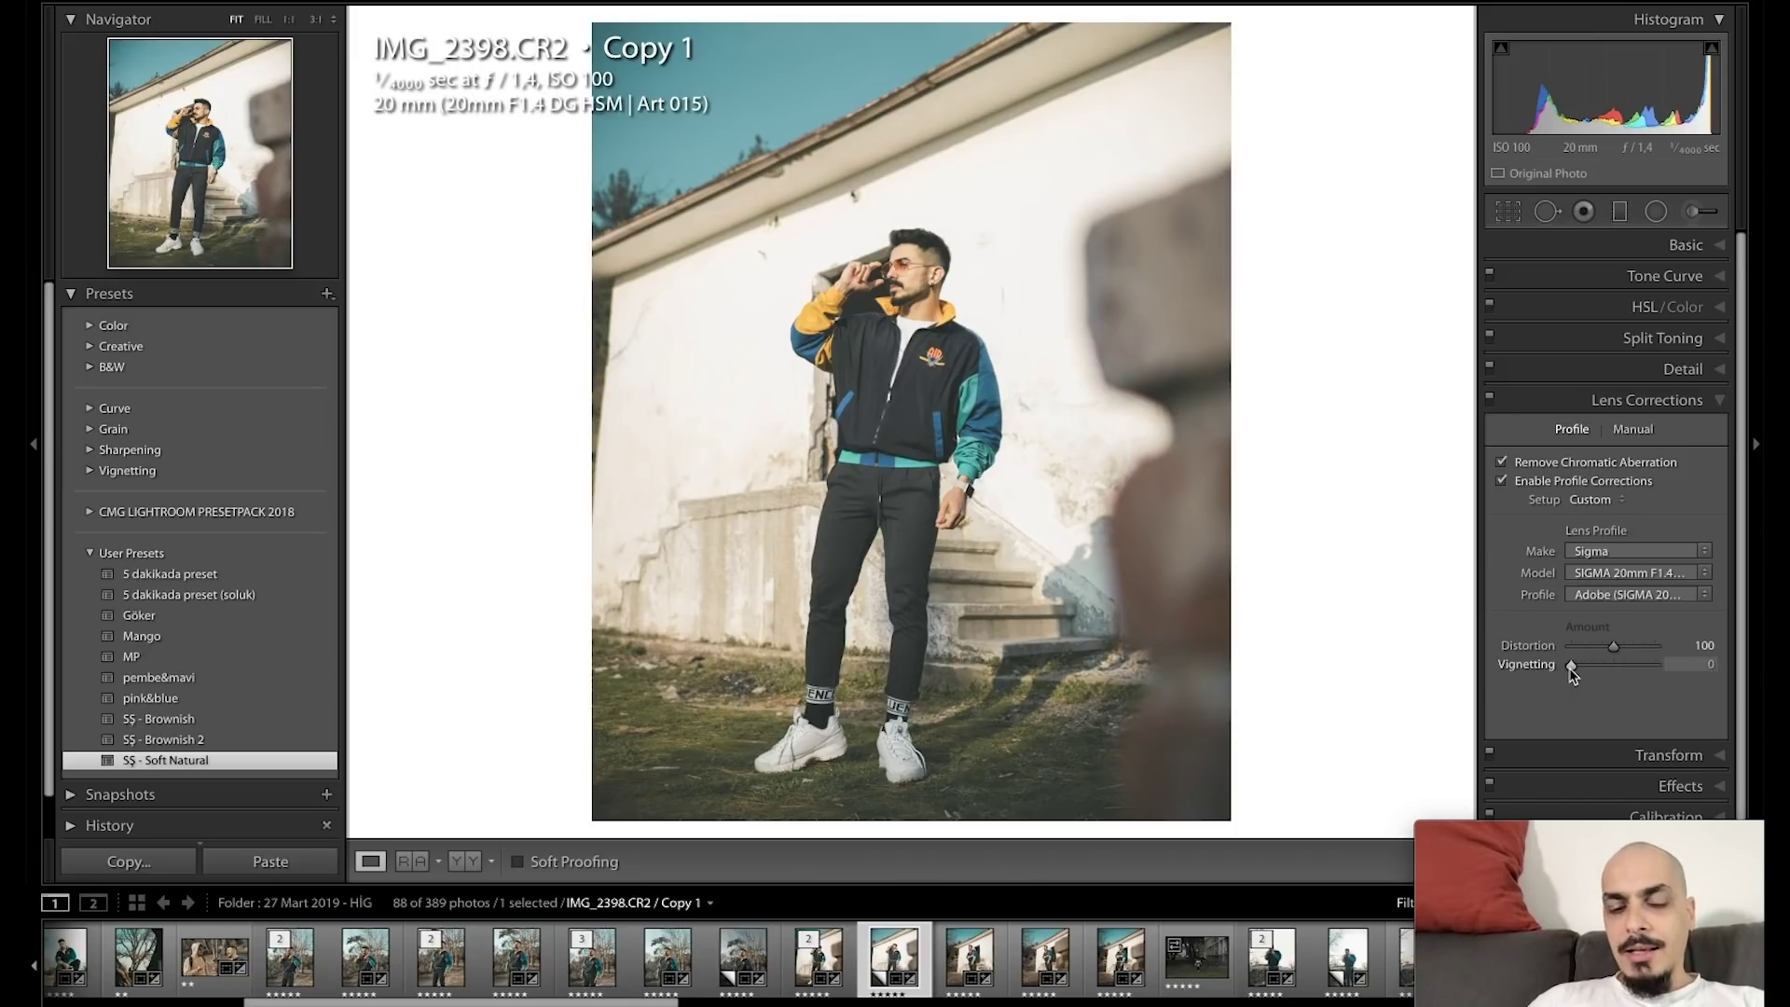
left_click(1554, 410)
left_click(1553, 462)
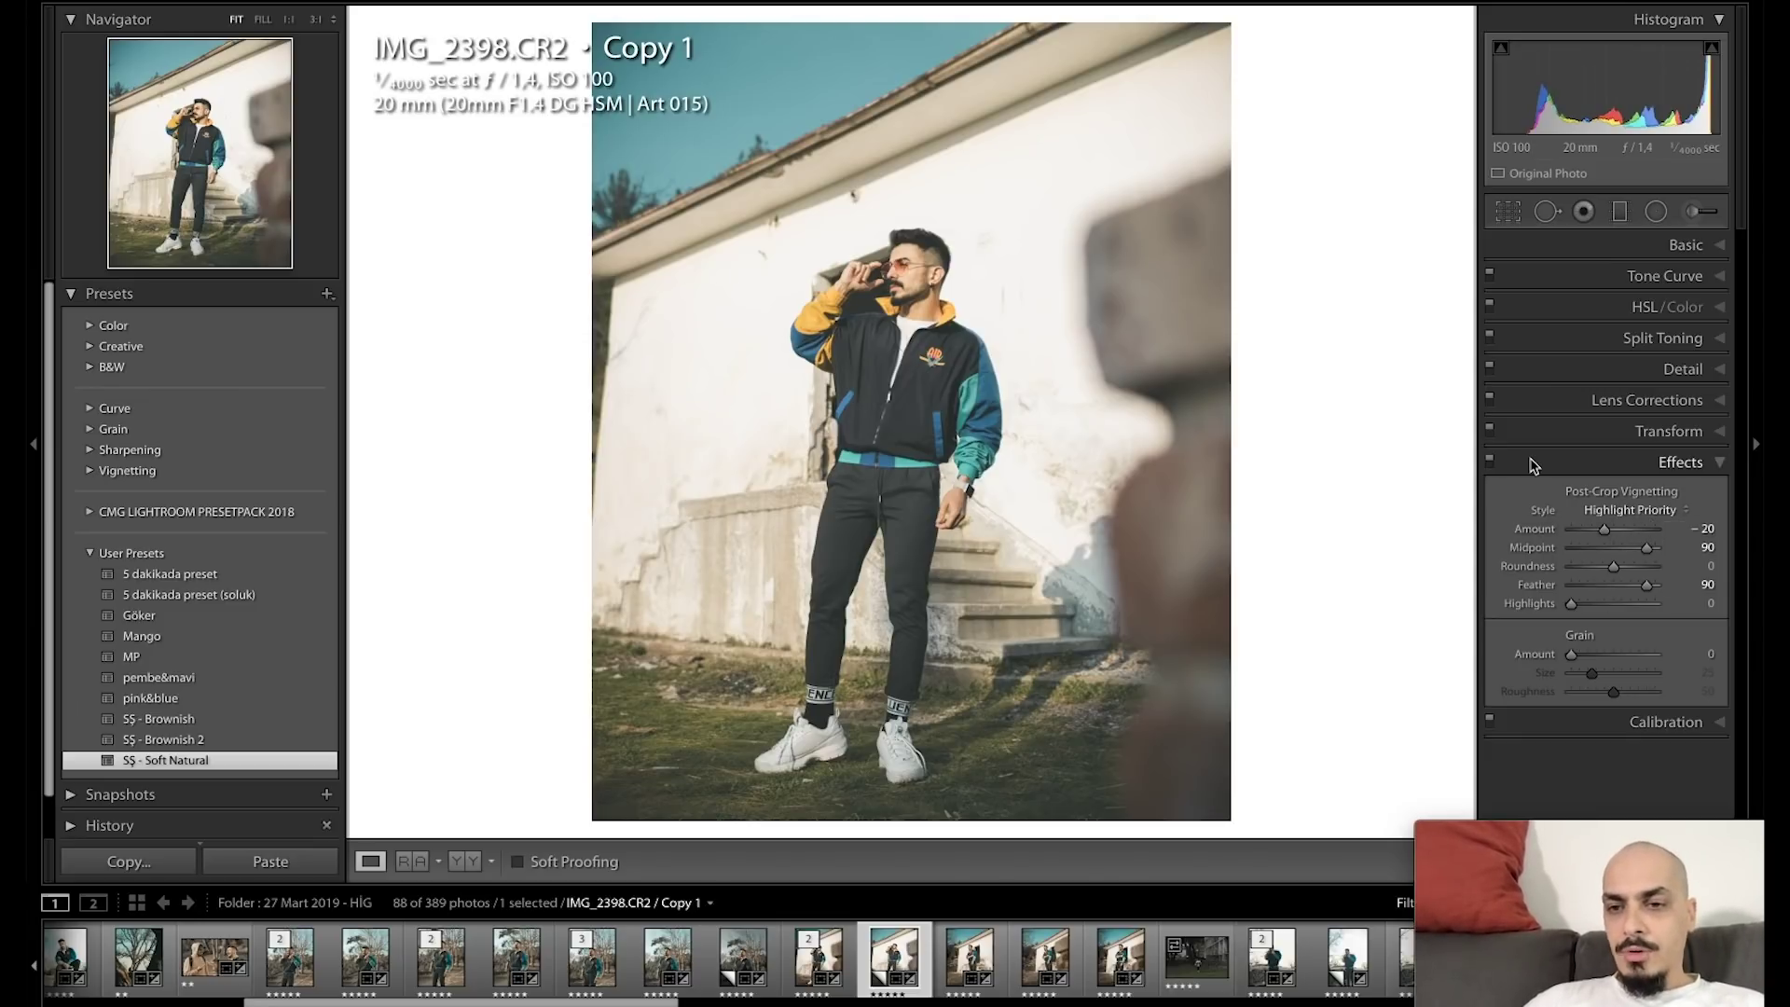
left_click(1556, 406)
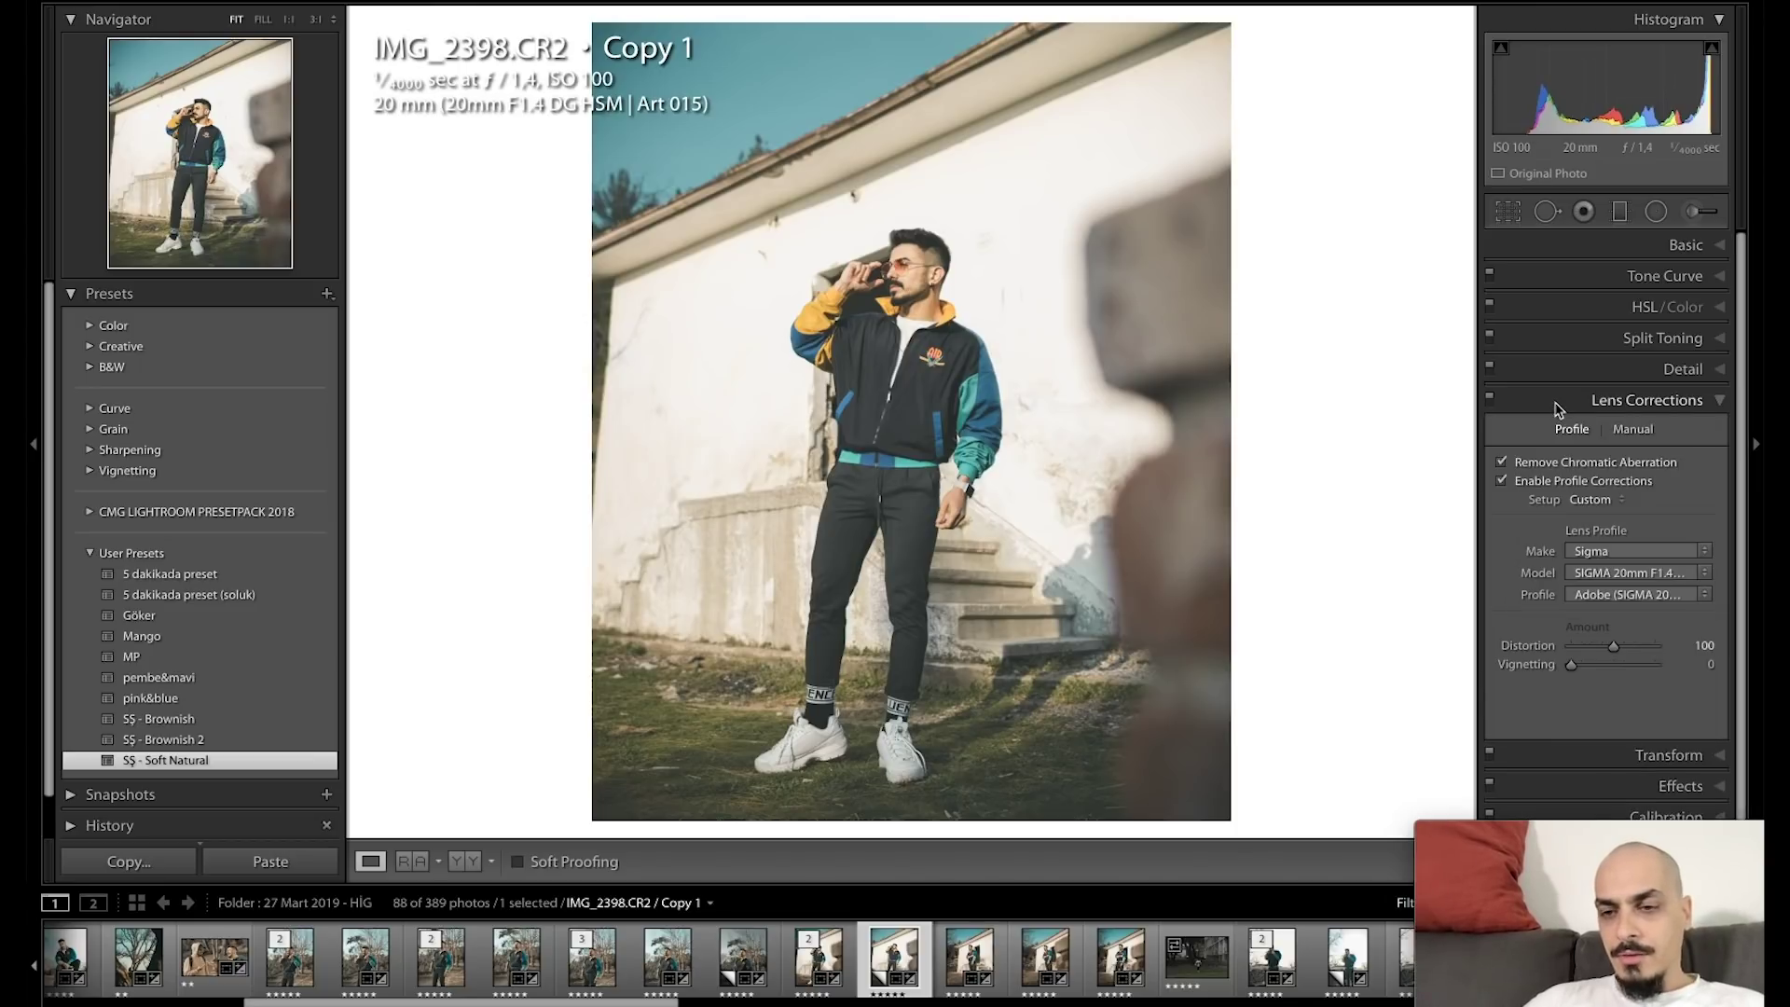
left_click(1557, 406)
left_click(1547, 461)
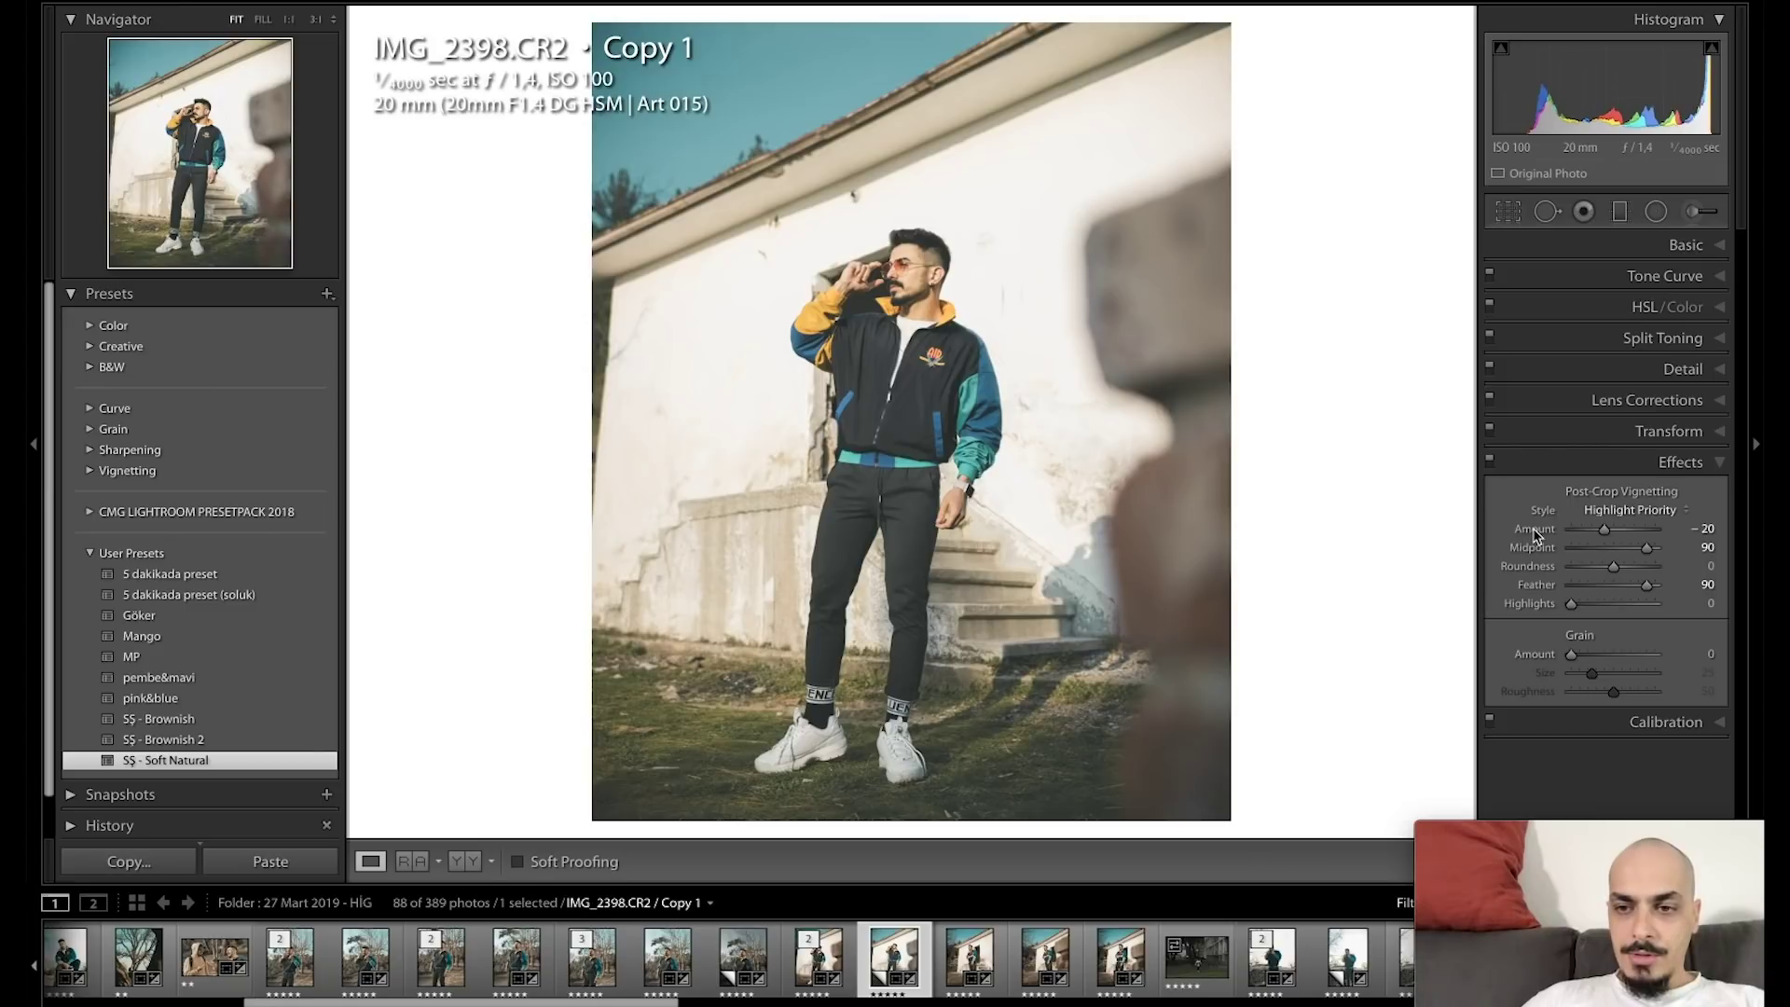
double_click(1535, 530)
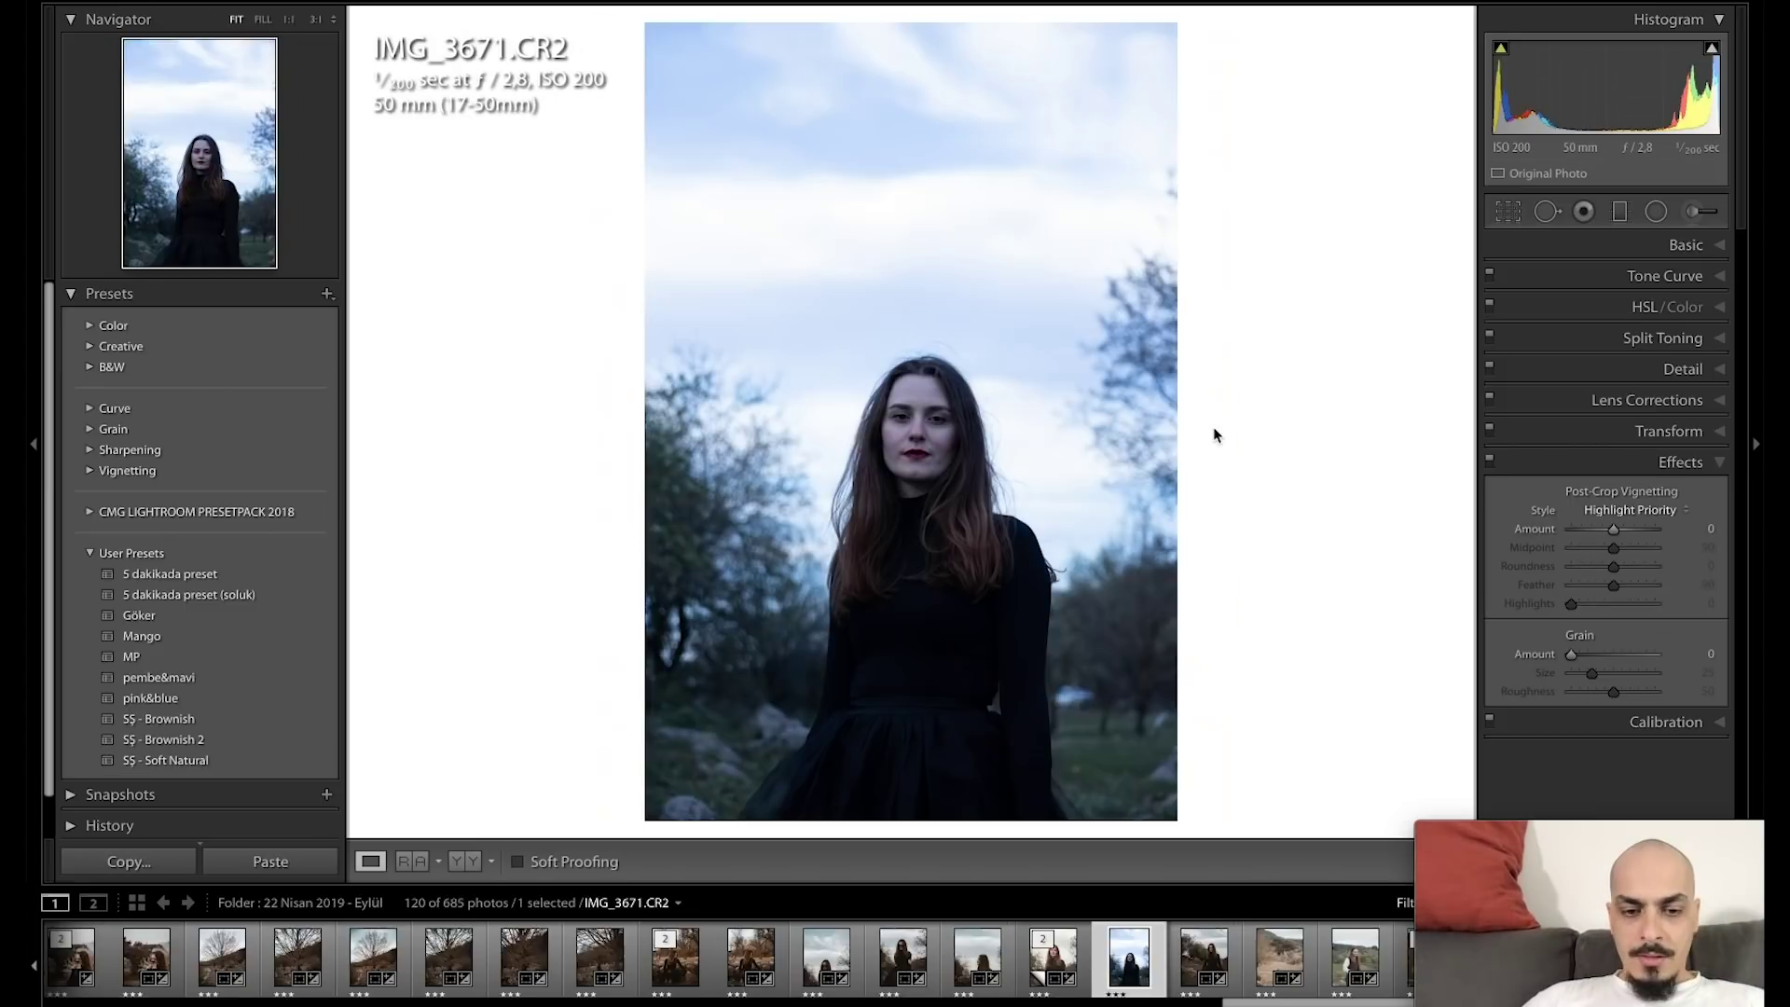
Collapse Effects, expand Basic, and pick the White Balance Selector for IMG_3671.
left_click(1537, 461)
left_click(1633, 250)
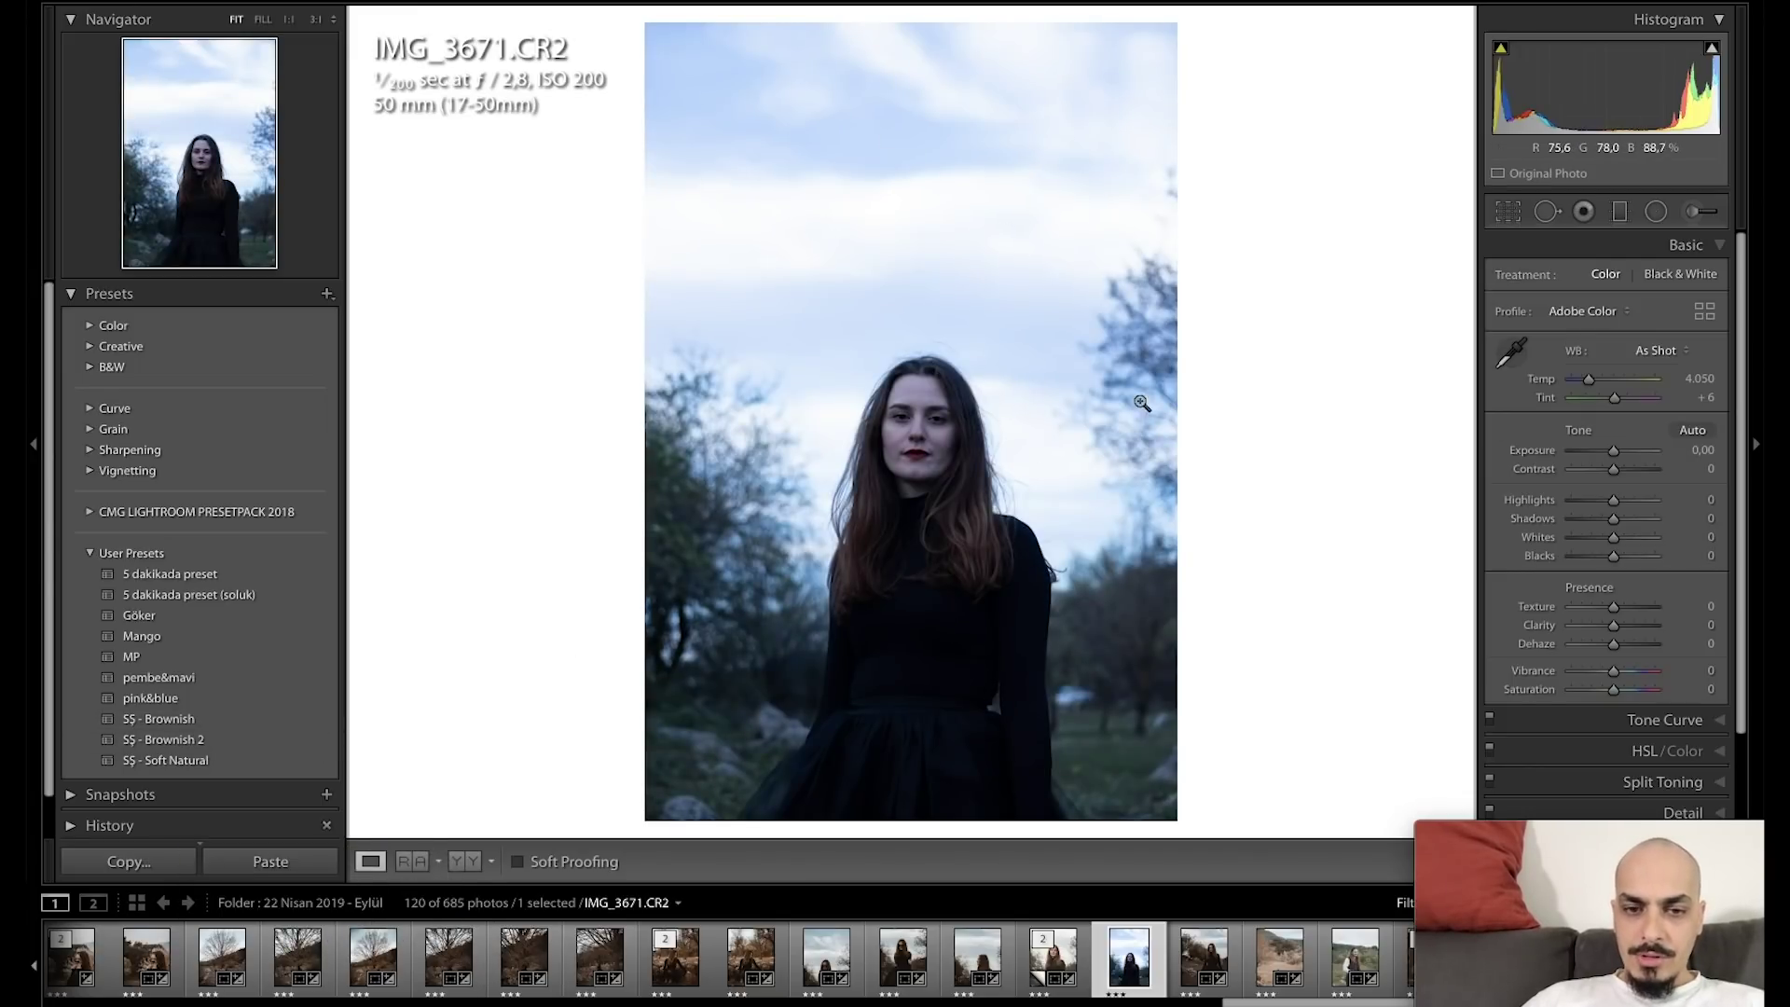
left_click(1512, 356)
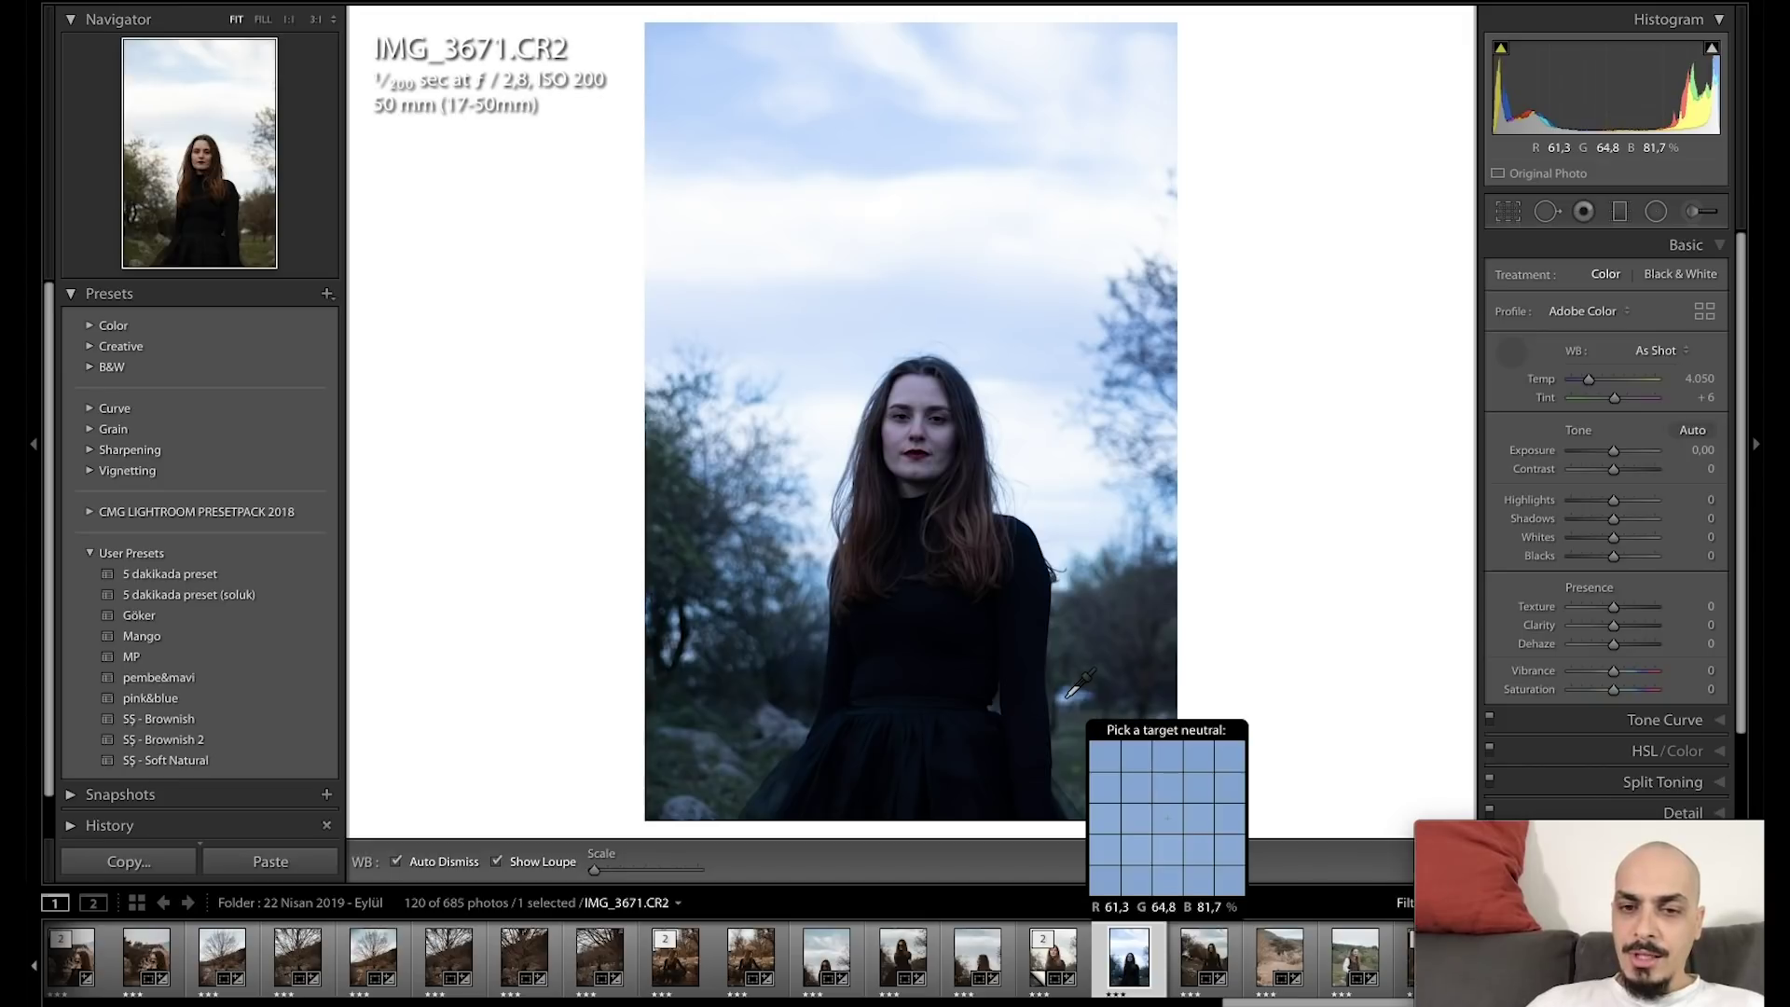
Sample a neutral point for white balance, undo, and resample to get Custom.
left_click(1069, 696)
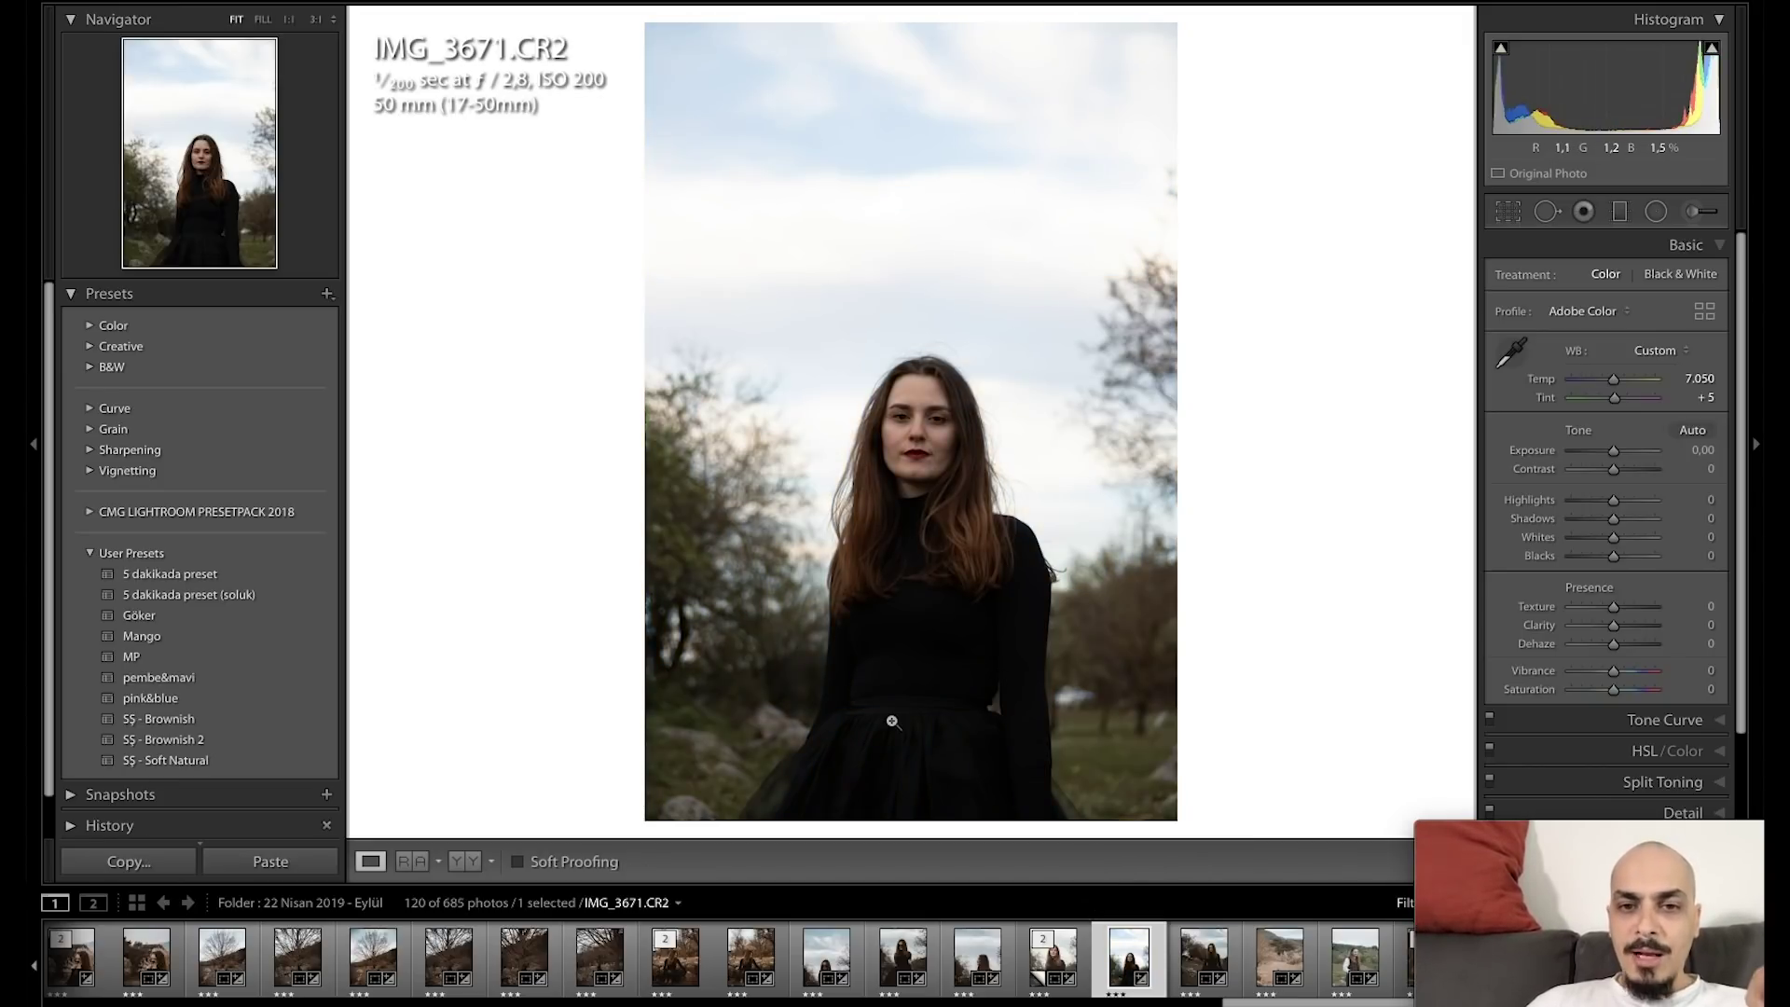
key("ctrl+z")
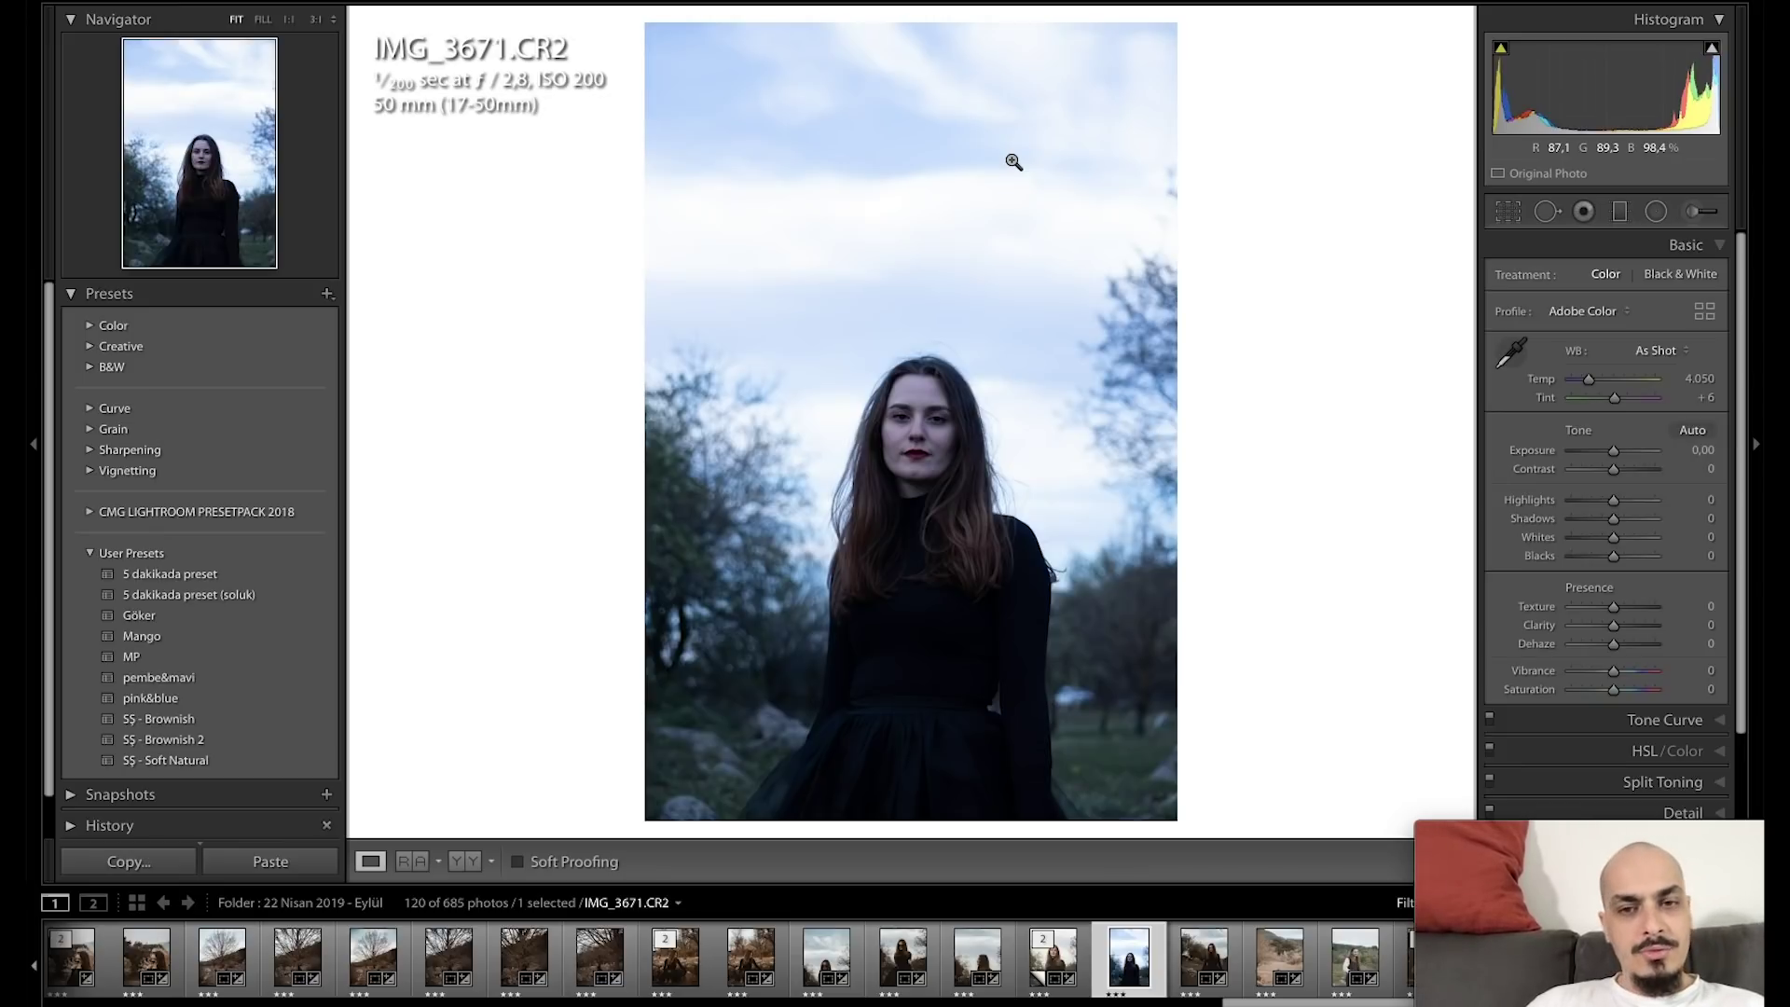
left_click(1511, 351)
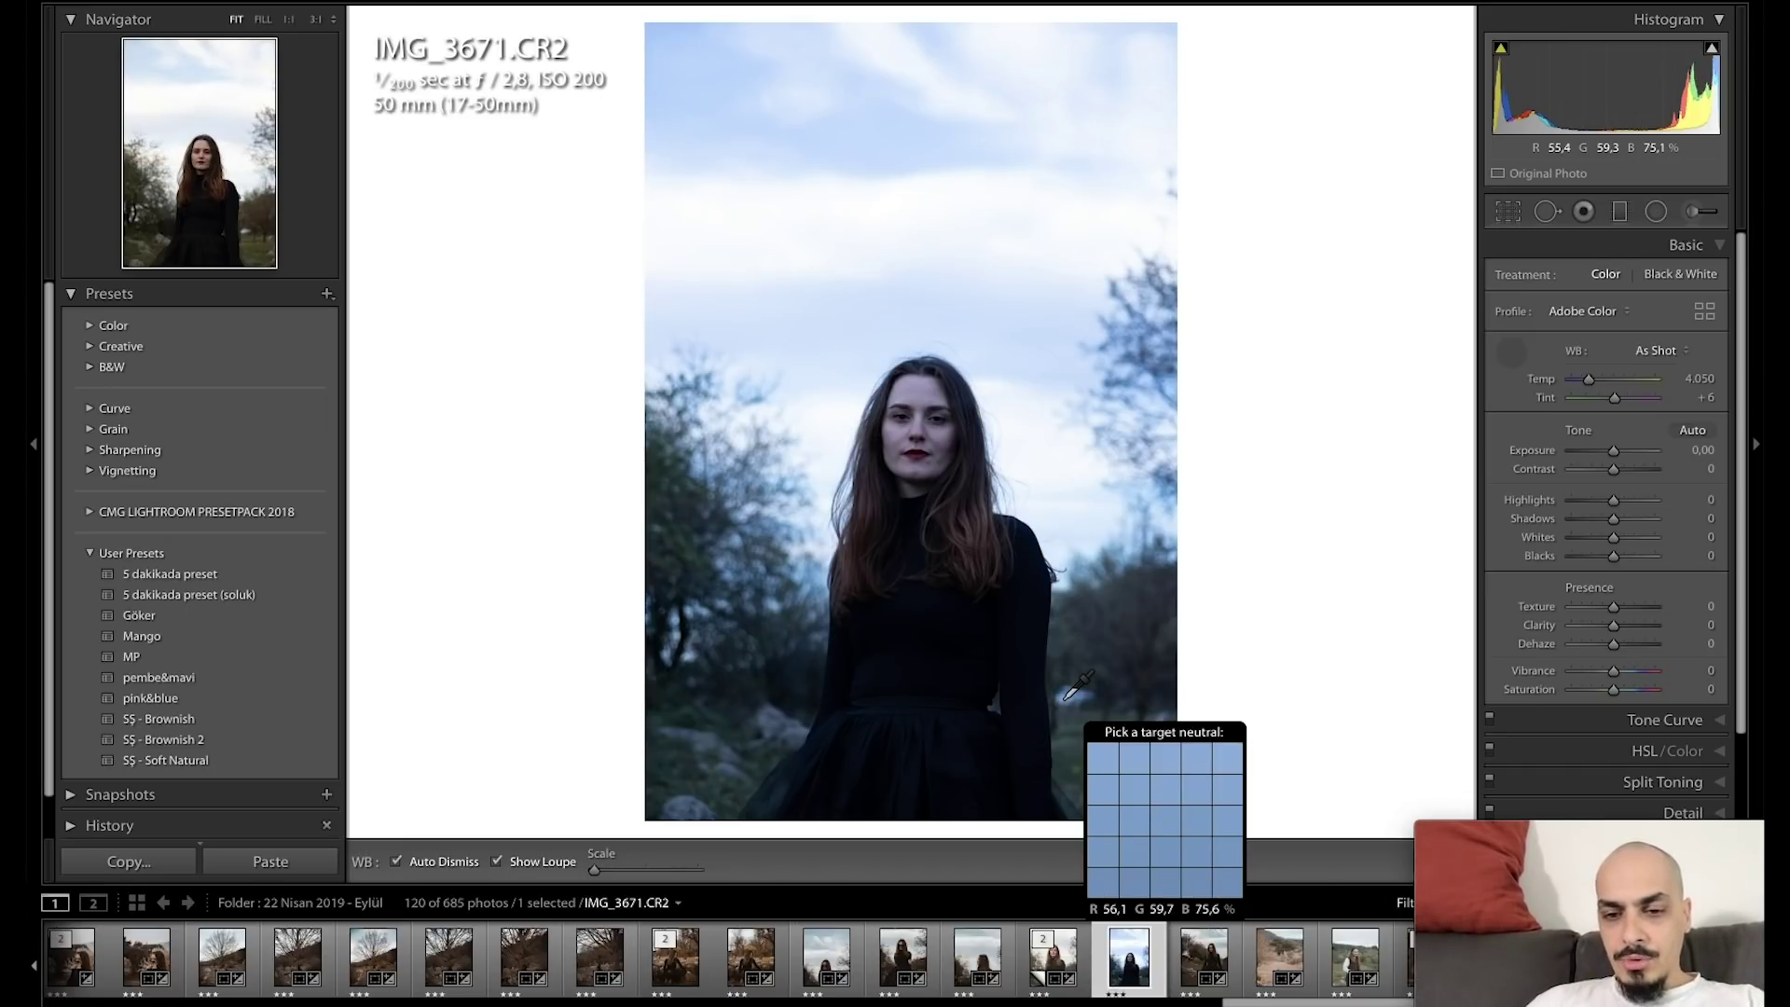
left_click(1070, 694)
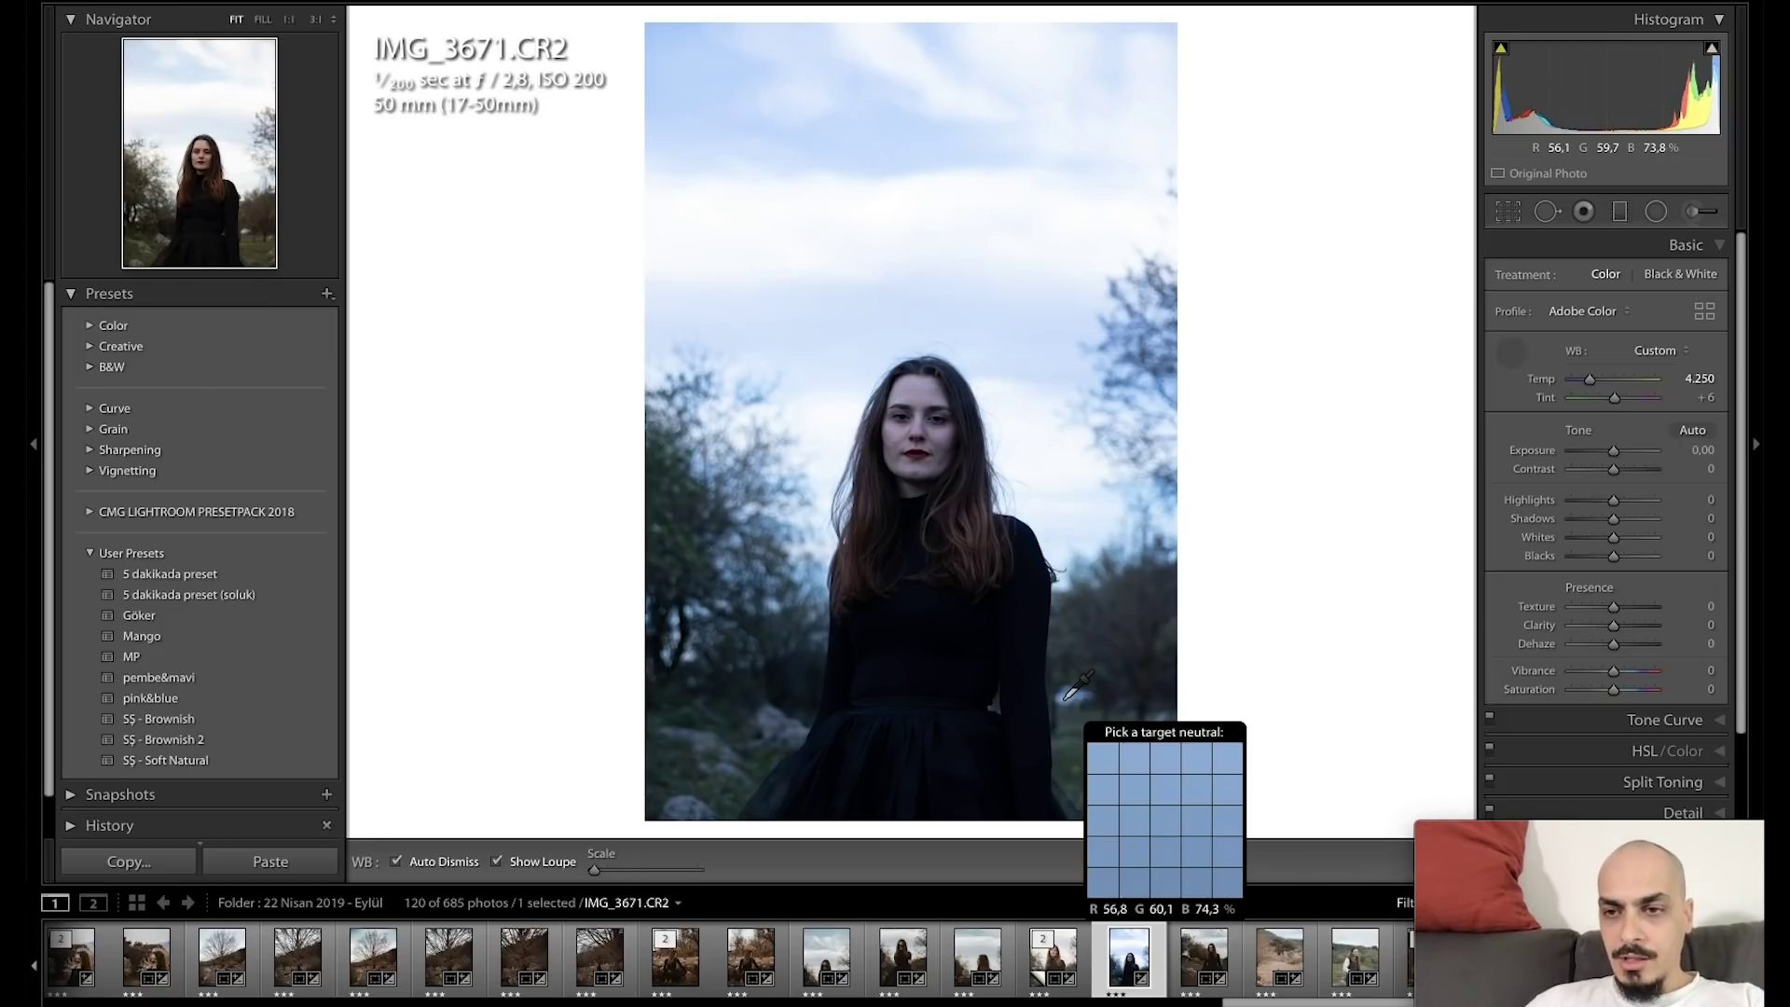
Warm the white balance step by step to Temp 6,950, Tint +9.
left_click(1070, 695)
left_click(1070, 695)
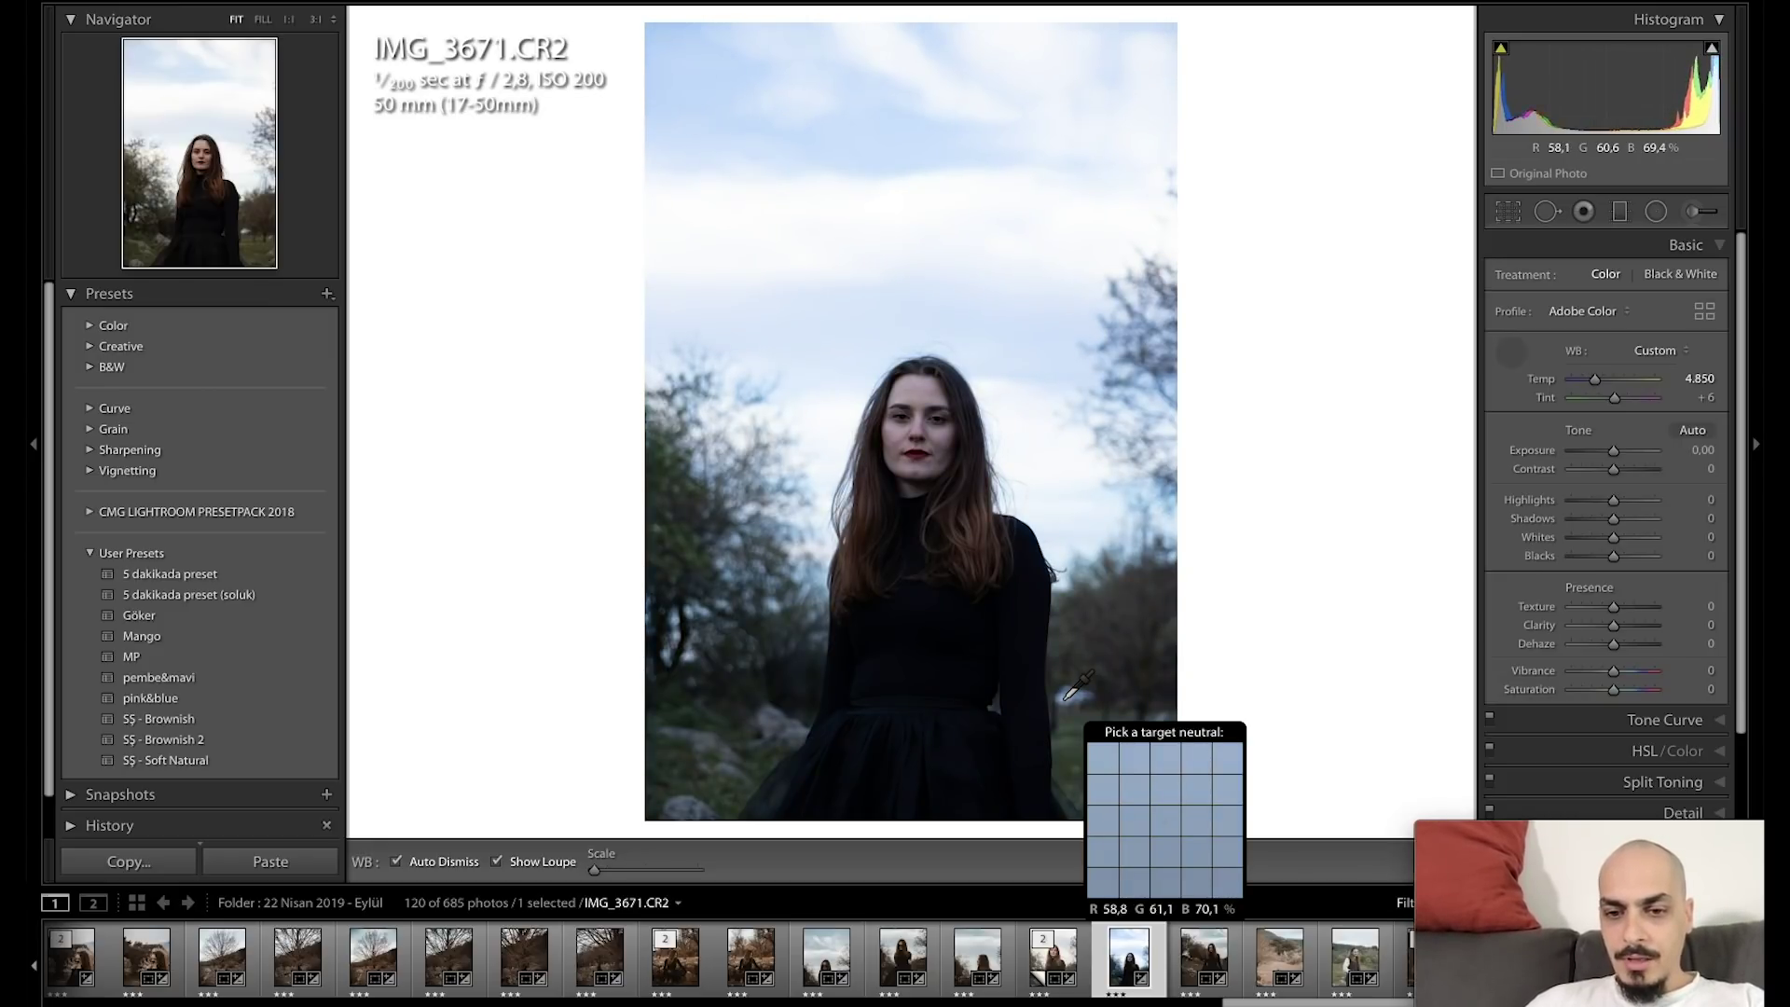
left_click(1070, 695)
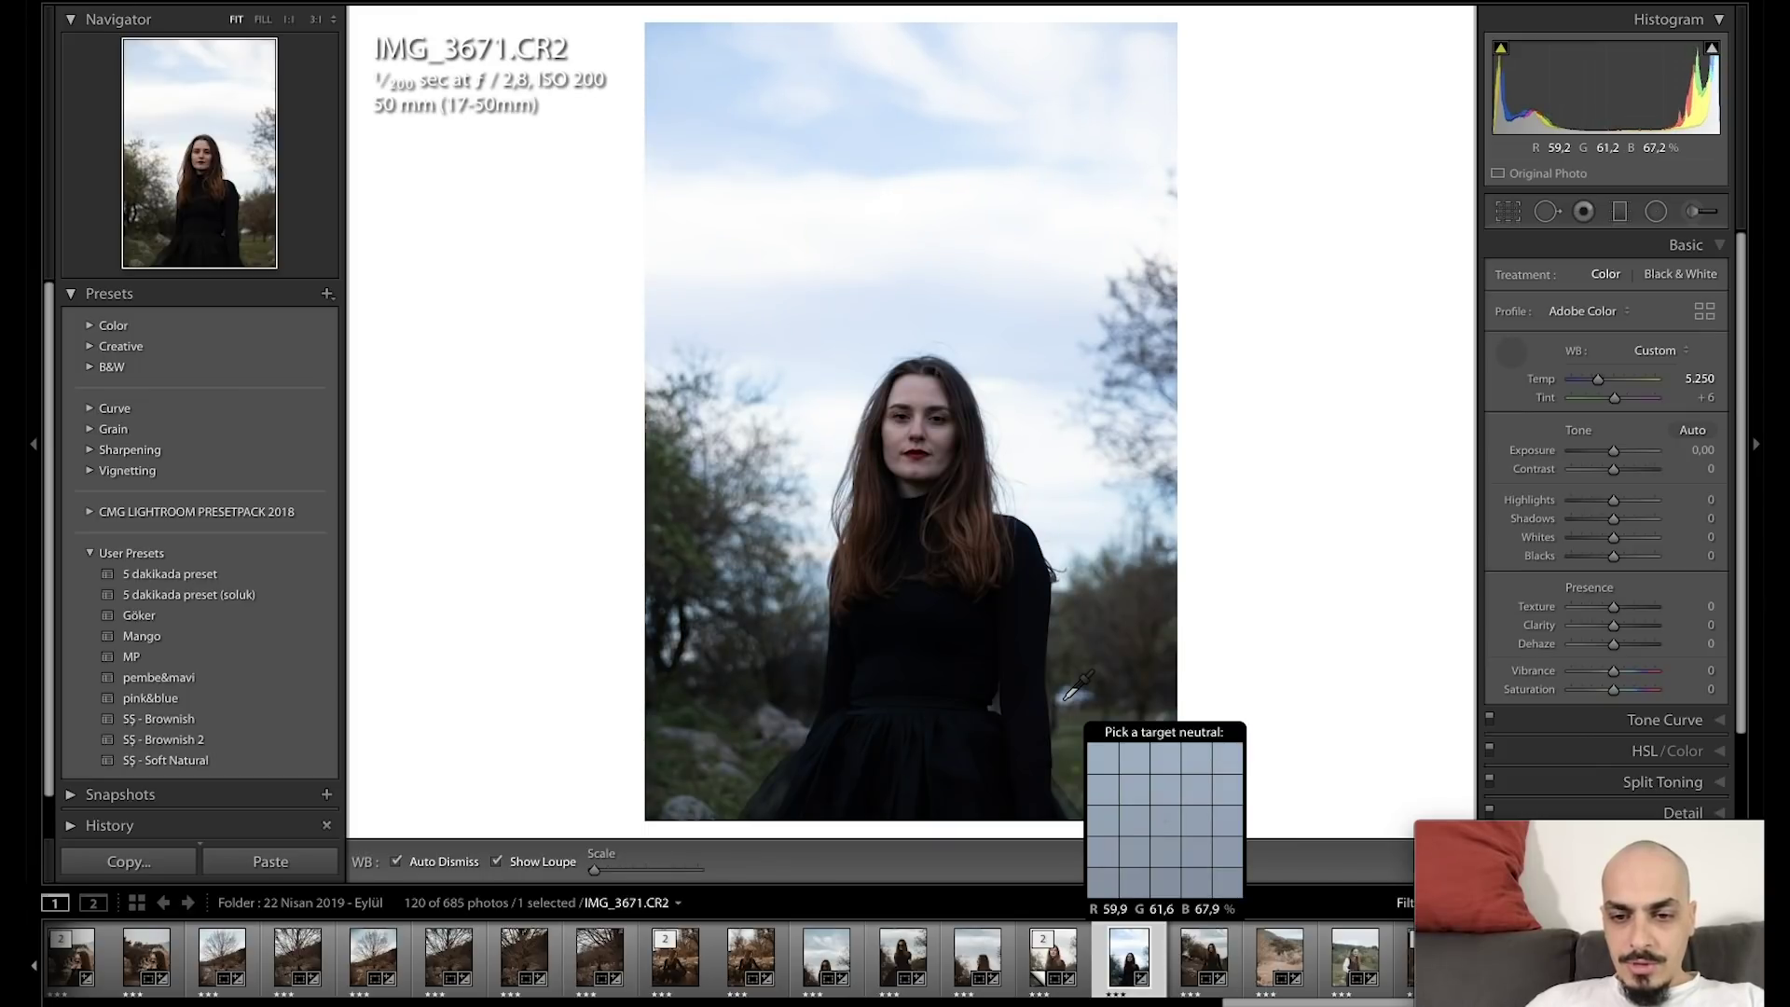
left_click(1070, 695)
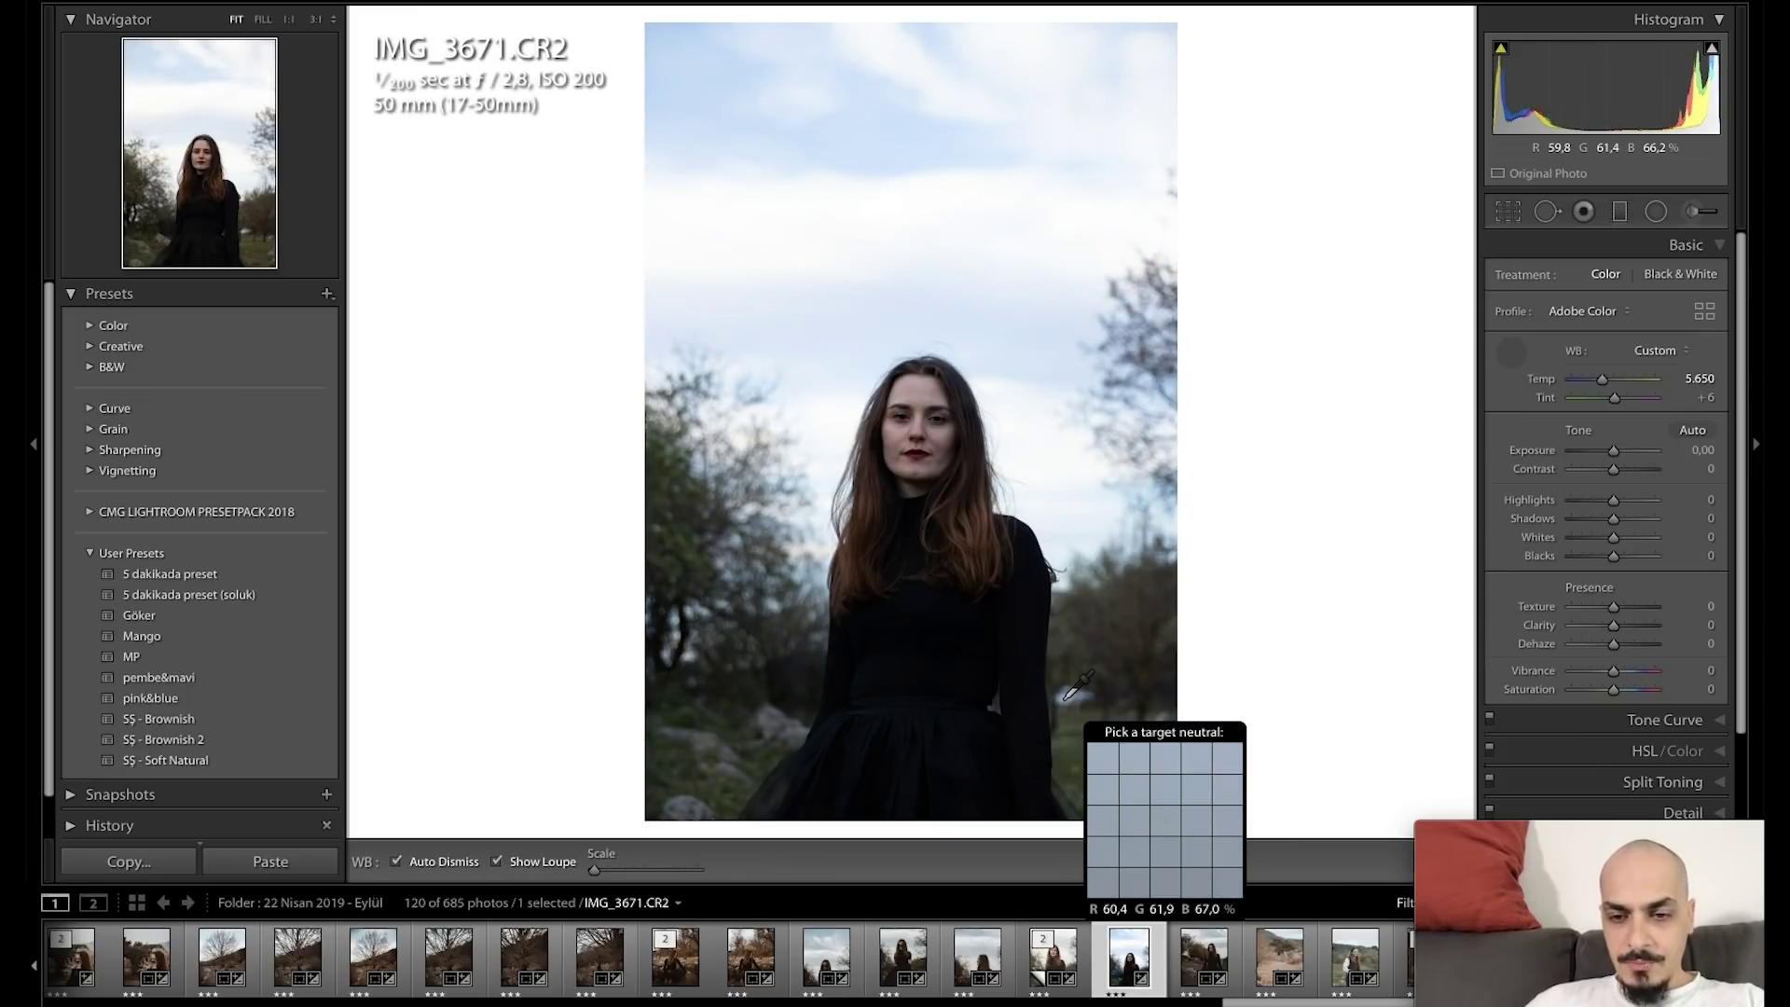
left_click(1070, 695)
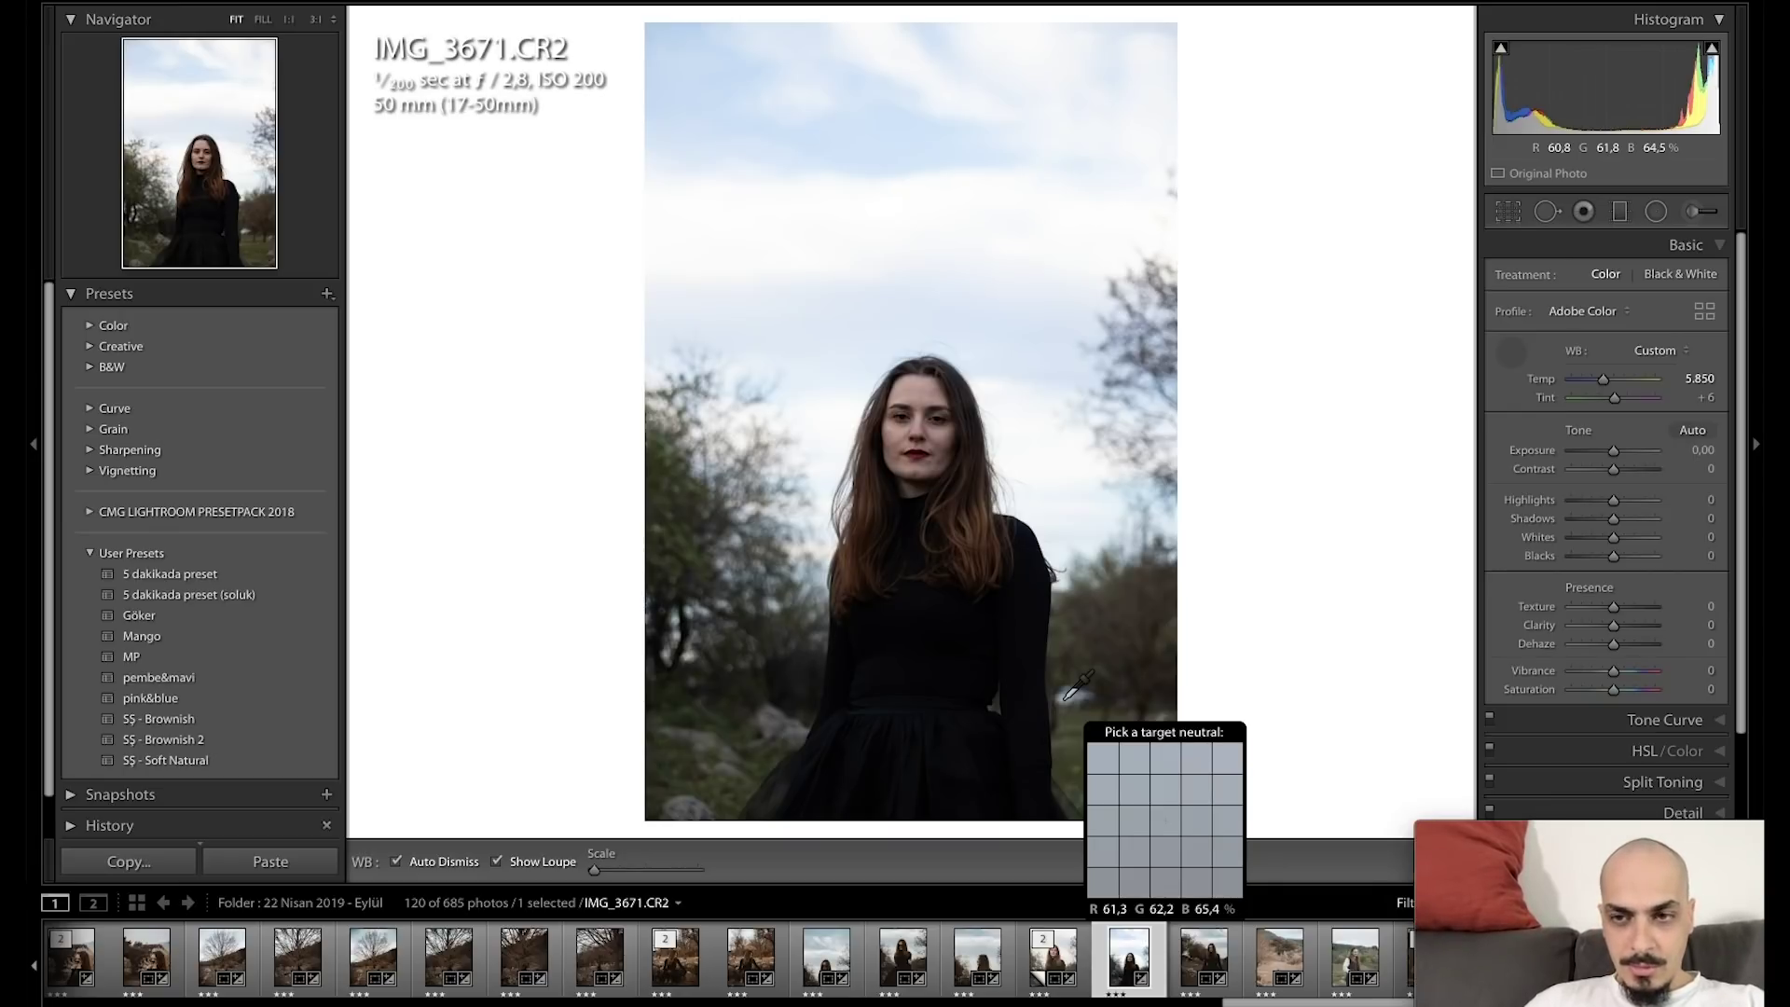
left_click(1066, 698)
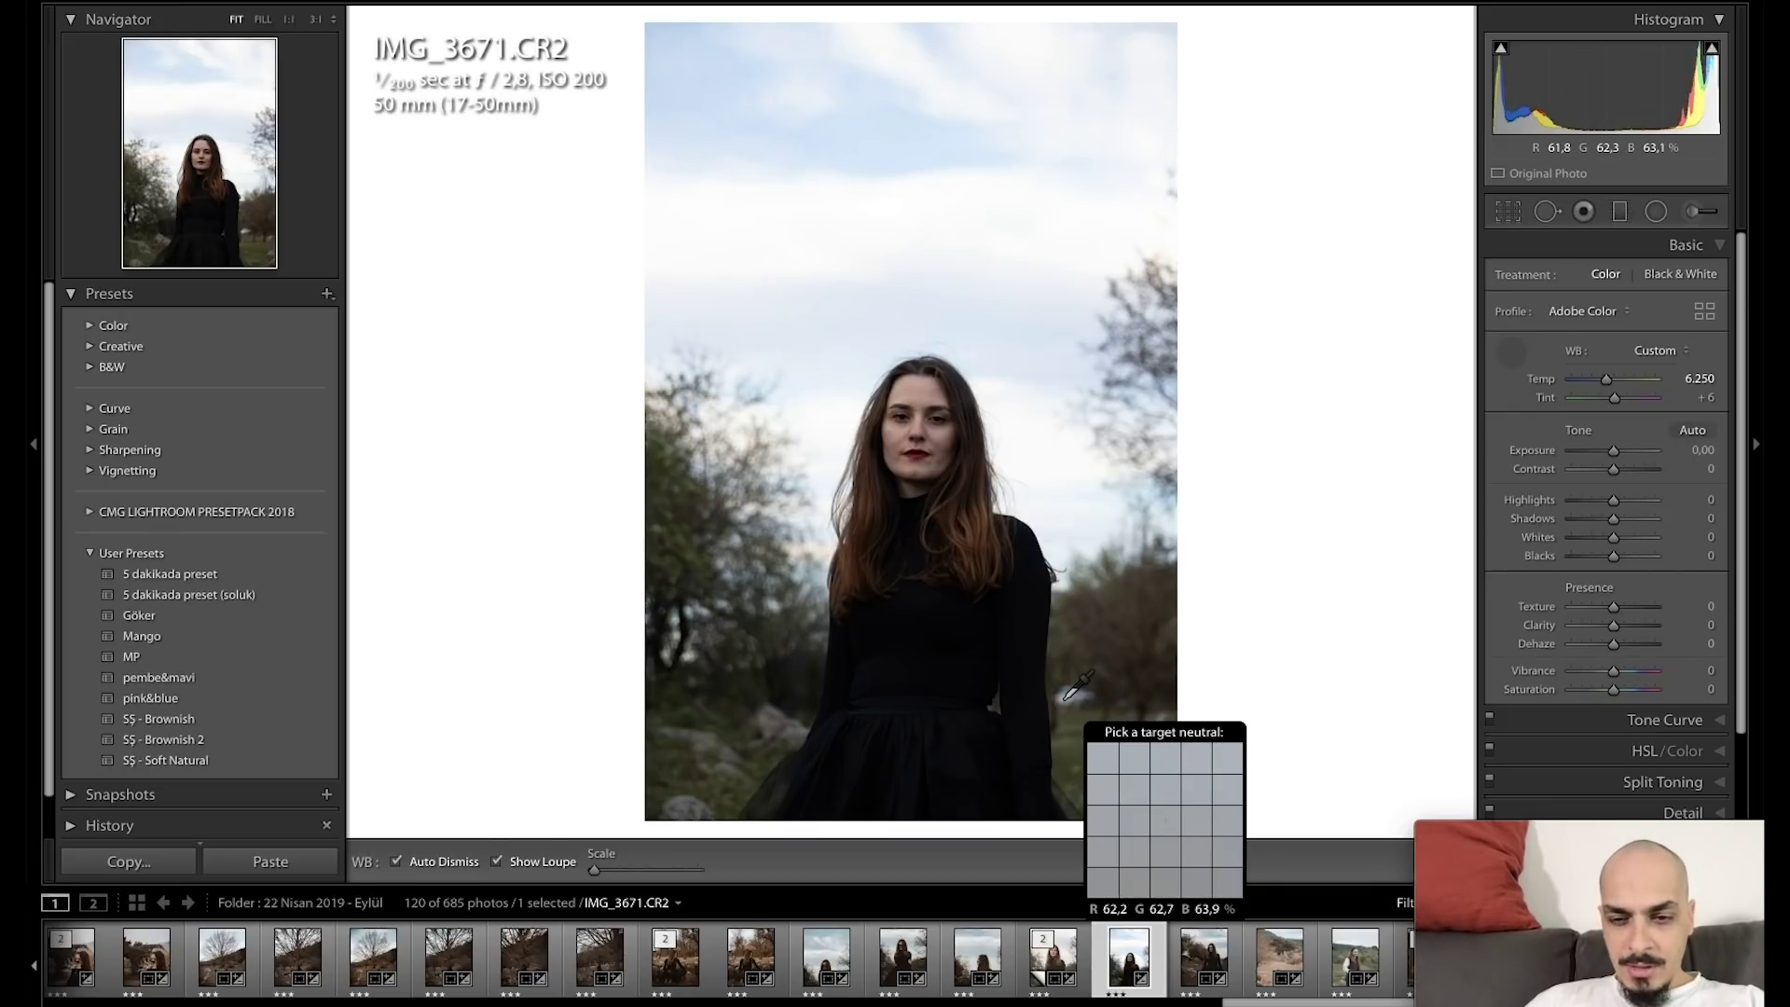
left_click(1067, 698)
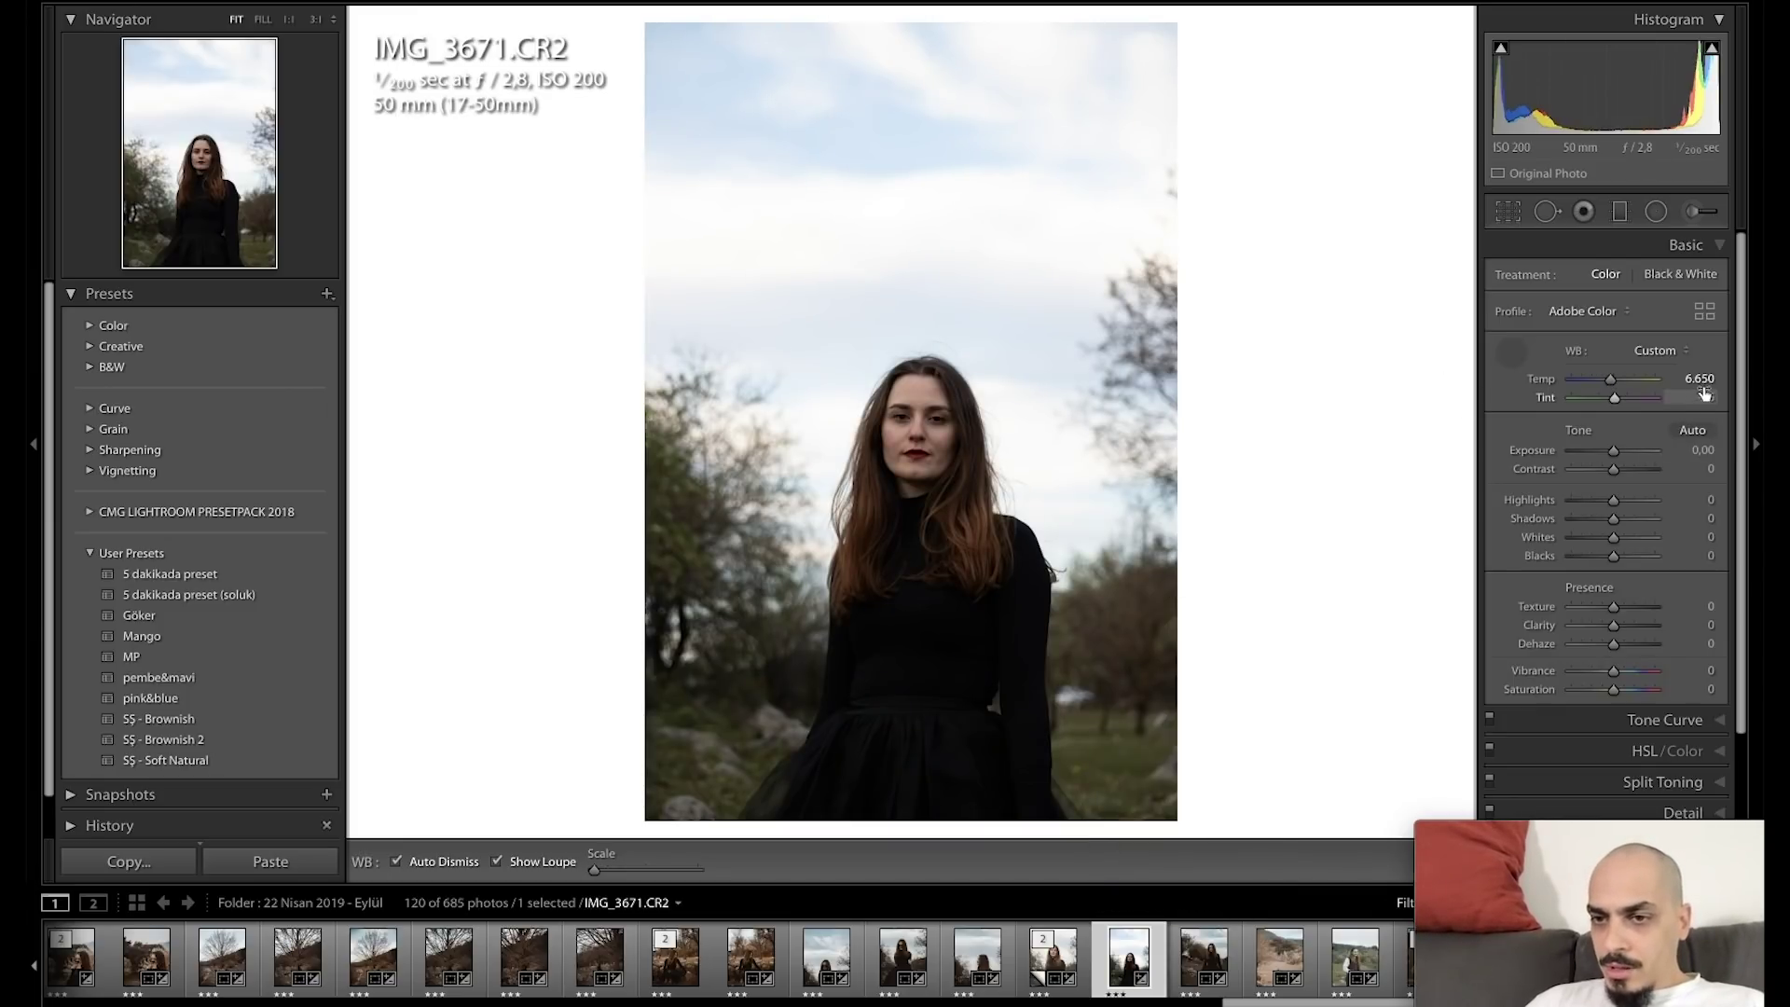
left_click(1066, 698)
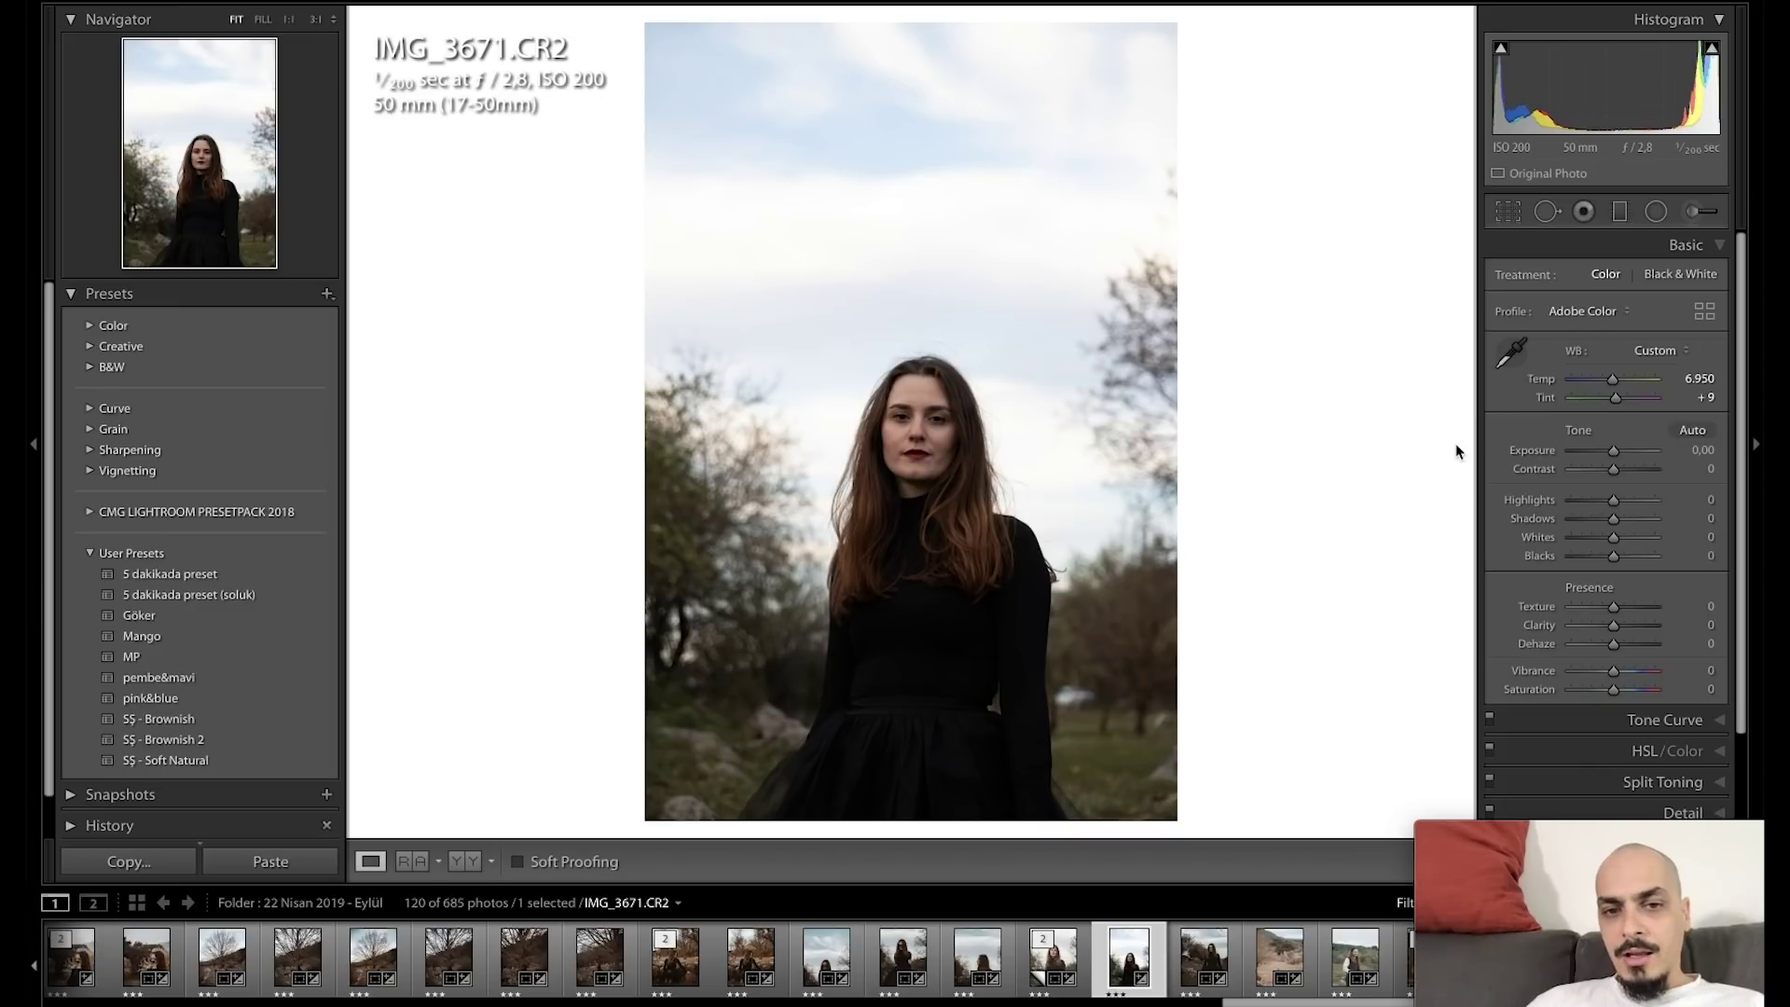
left_click(1079, 696)
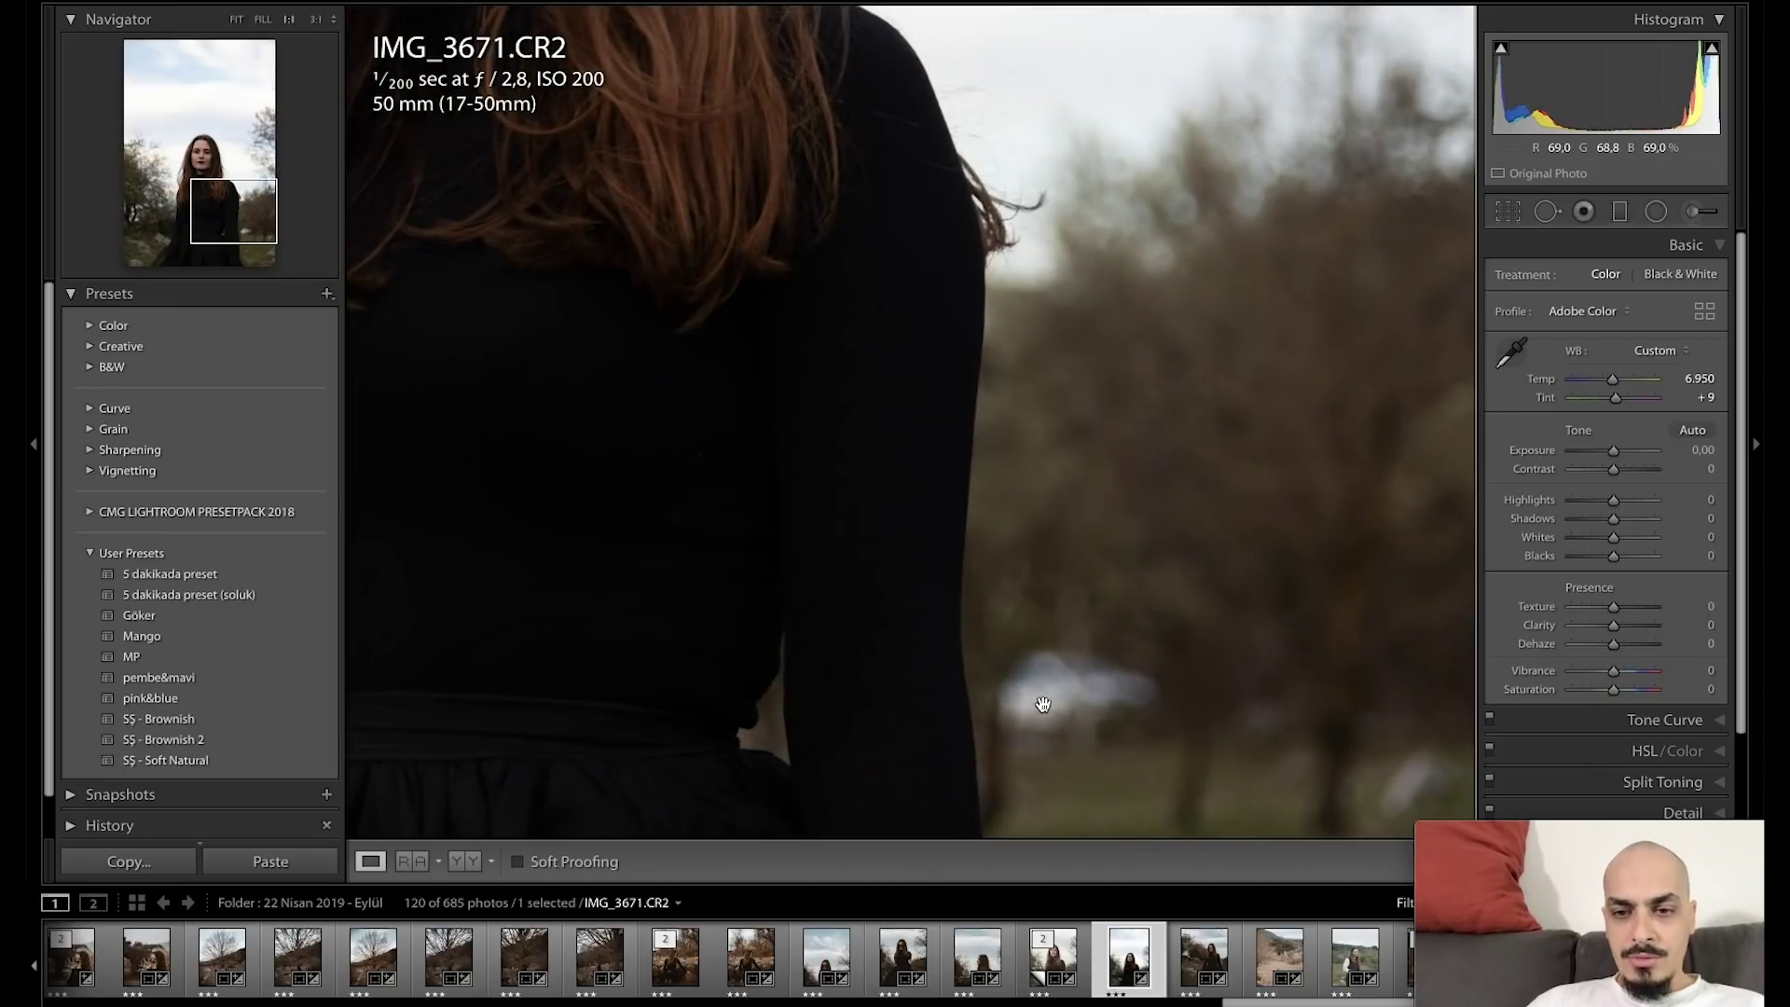
left_click(1063, 687)
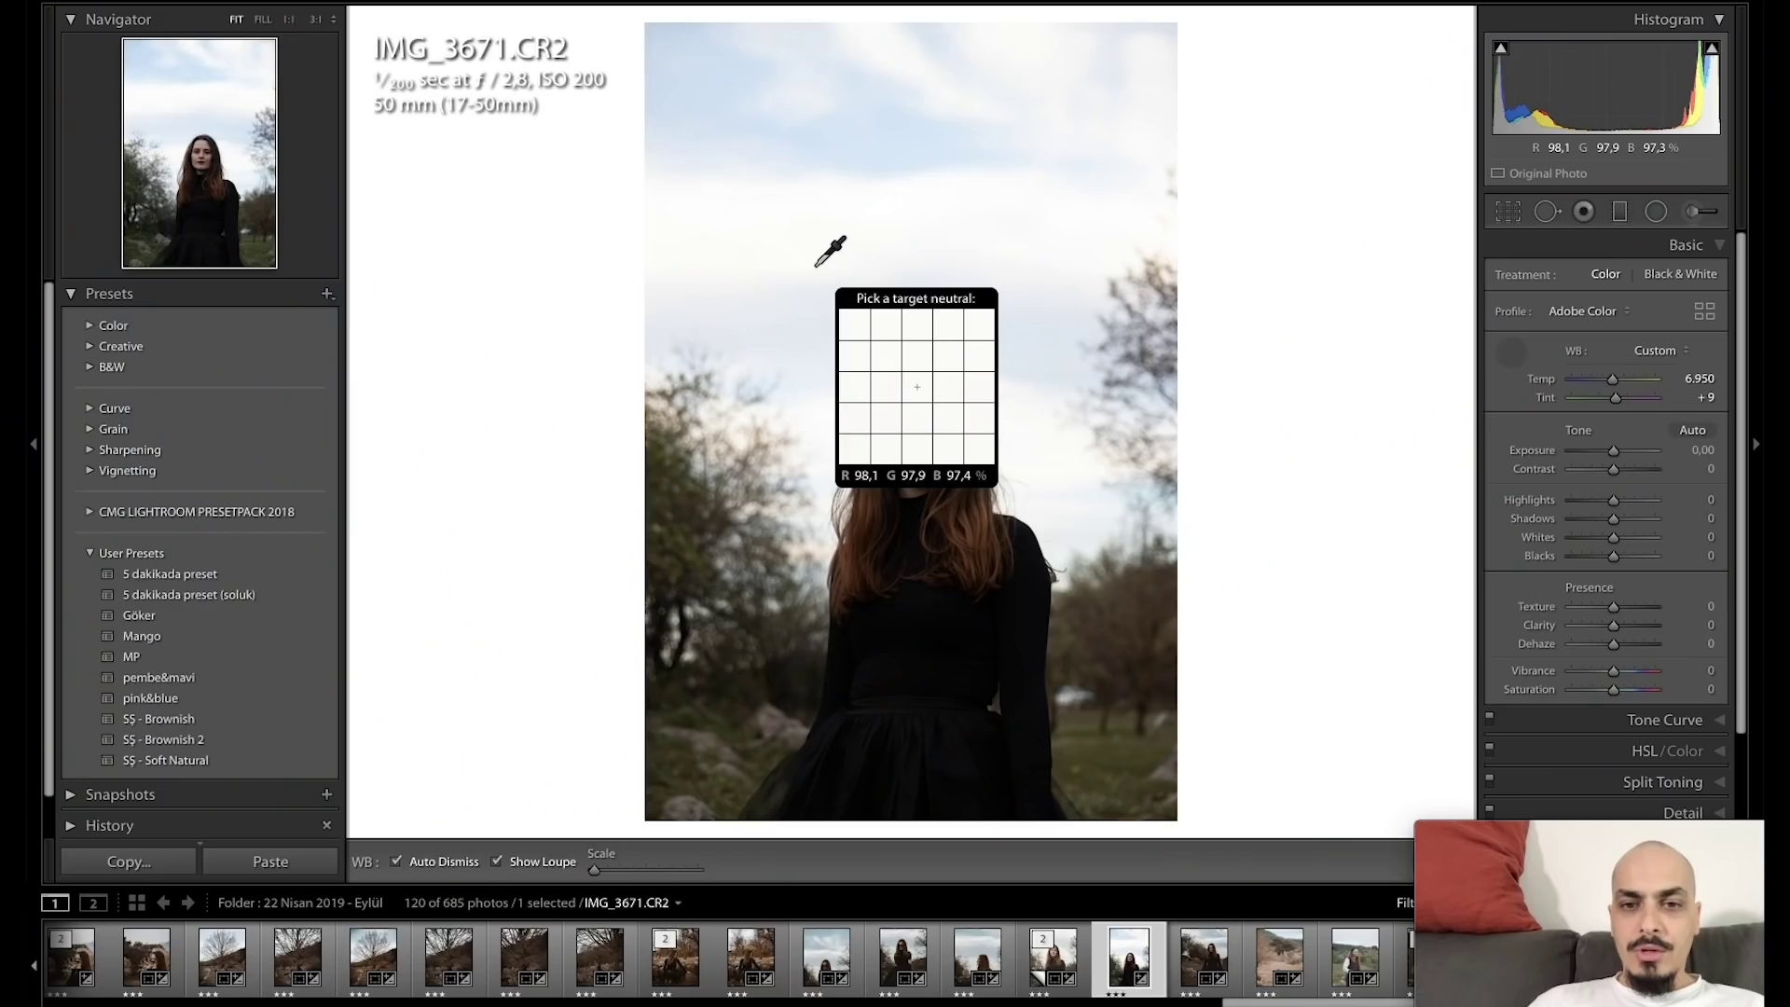
left_click(1512, 353)
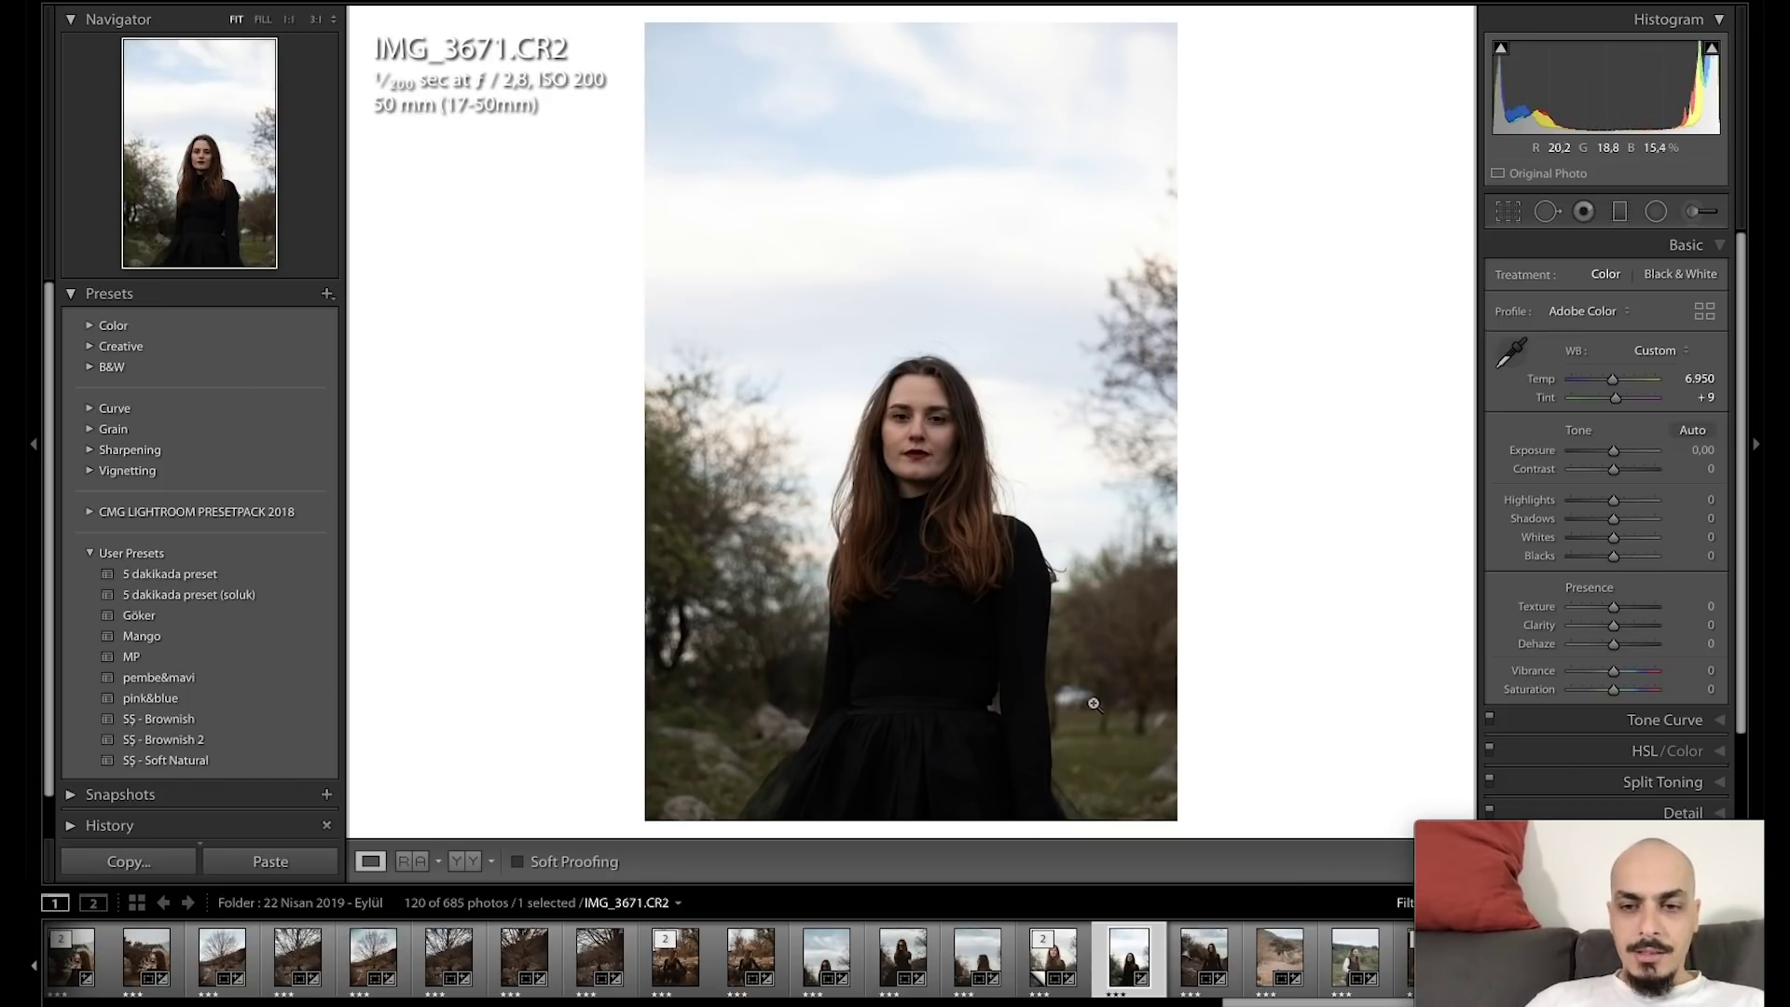
Apply the SŞ - Soft Natural preset, then crop IMG_3671 to 4 x 5 / 8 x 10, trimming sky.
left_click(316, 762)
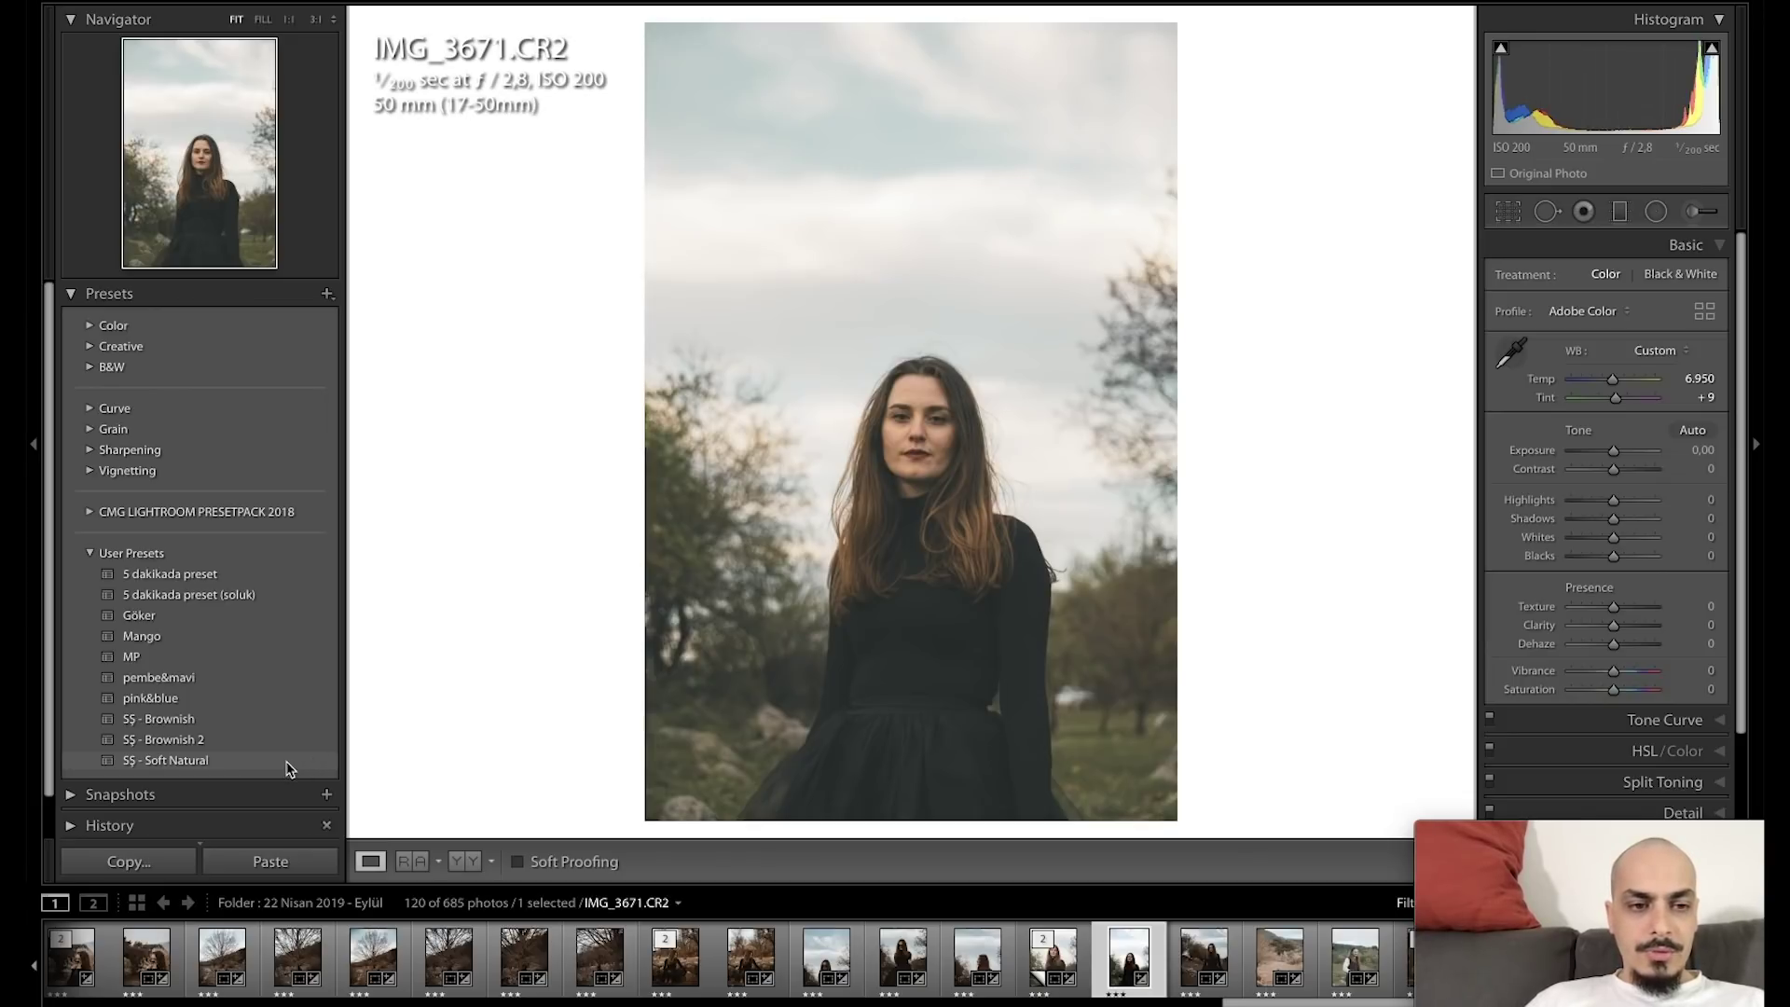
left_click(289, 763)
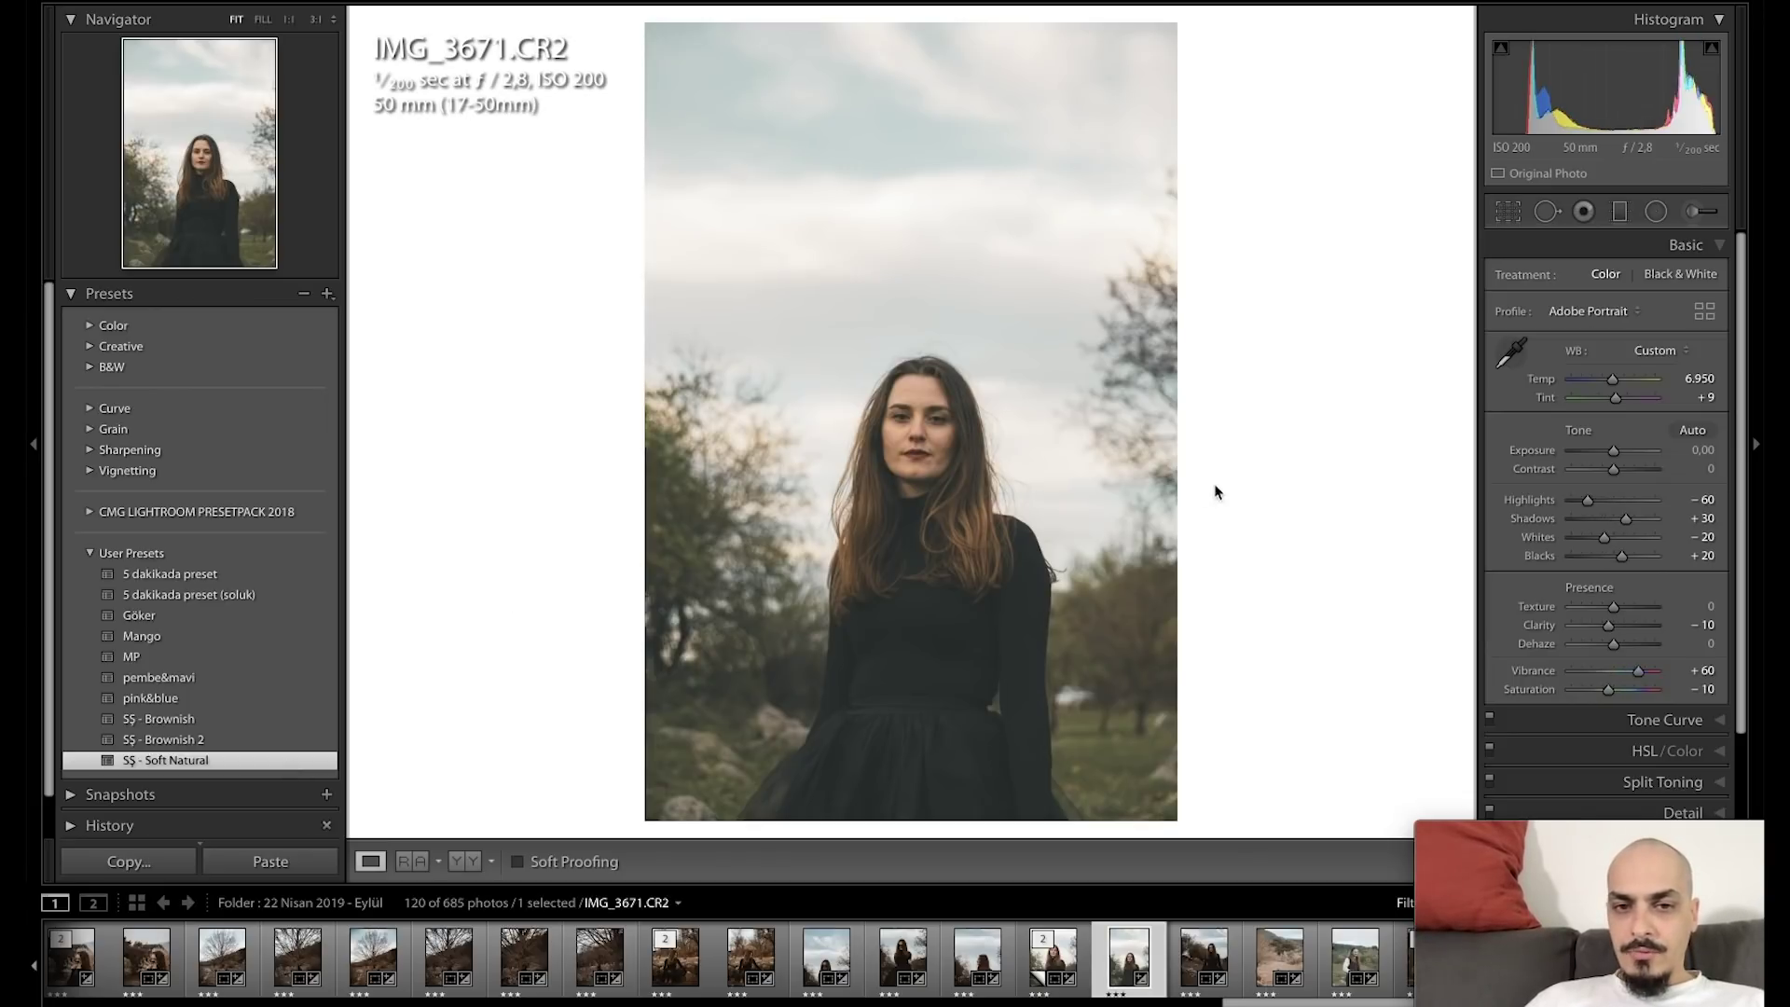
key("r")
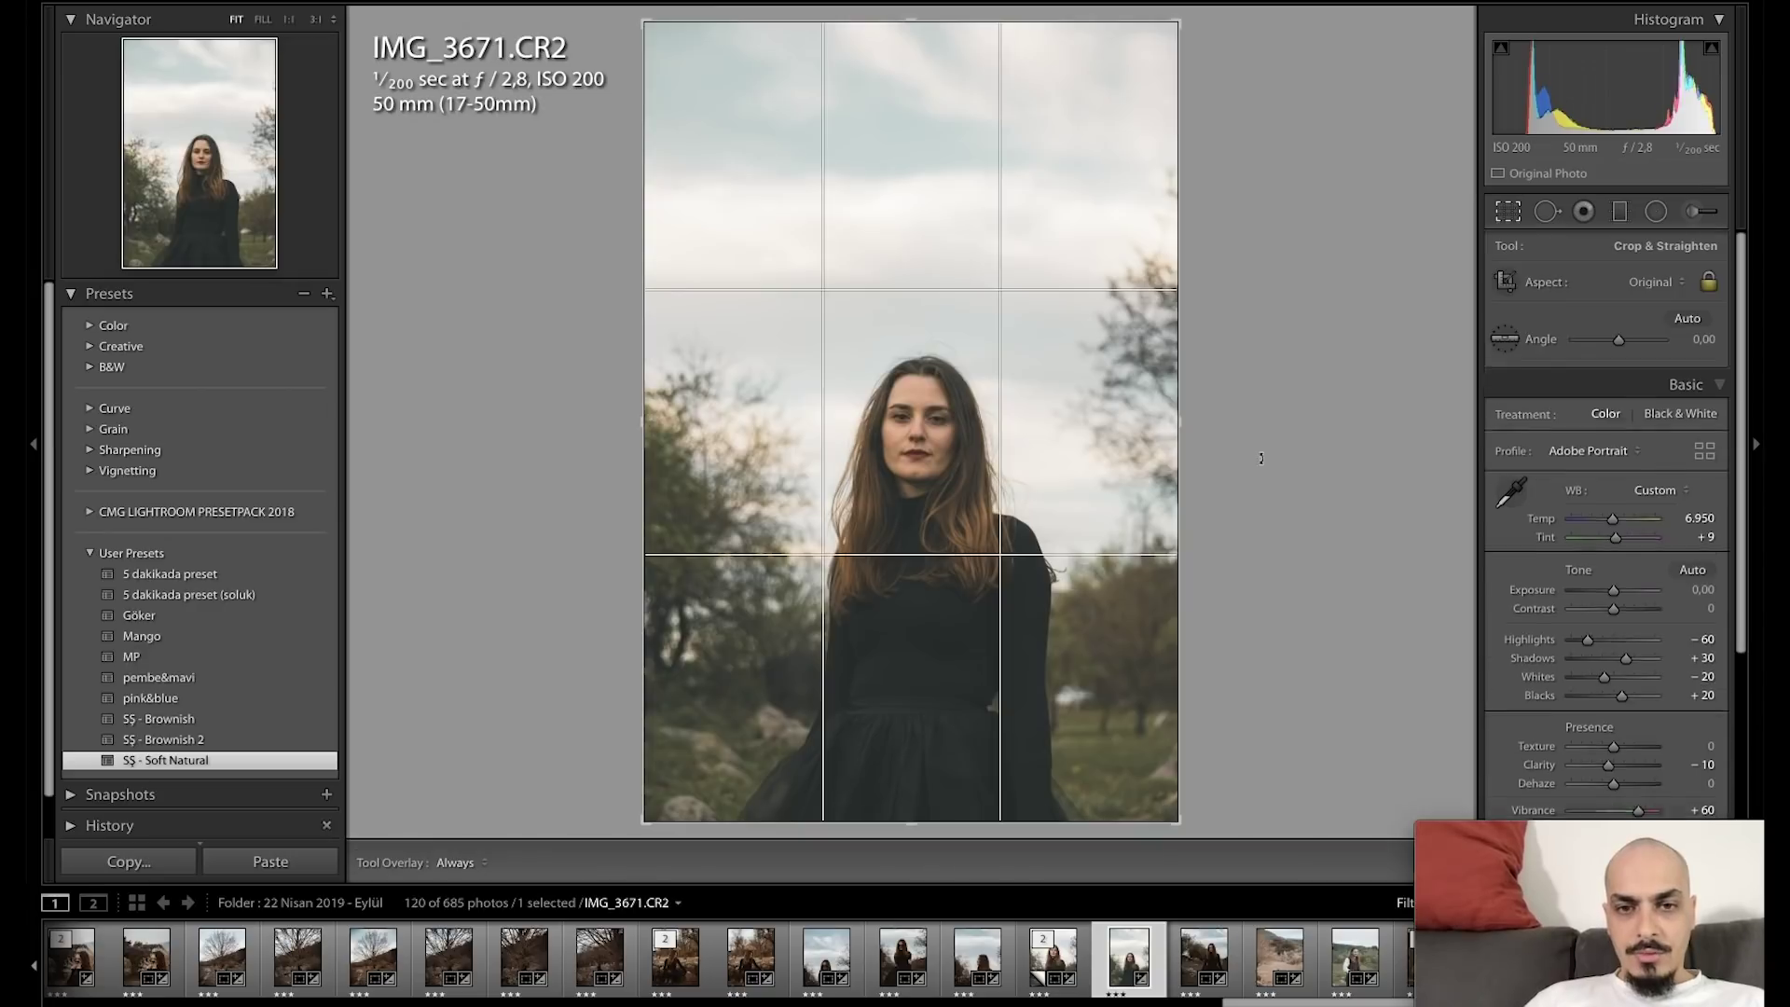
left_click(1665, 283)
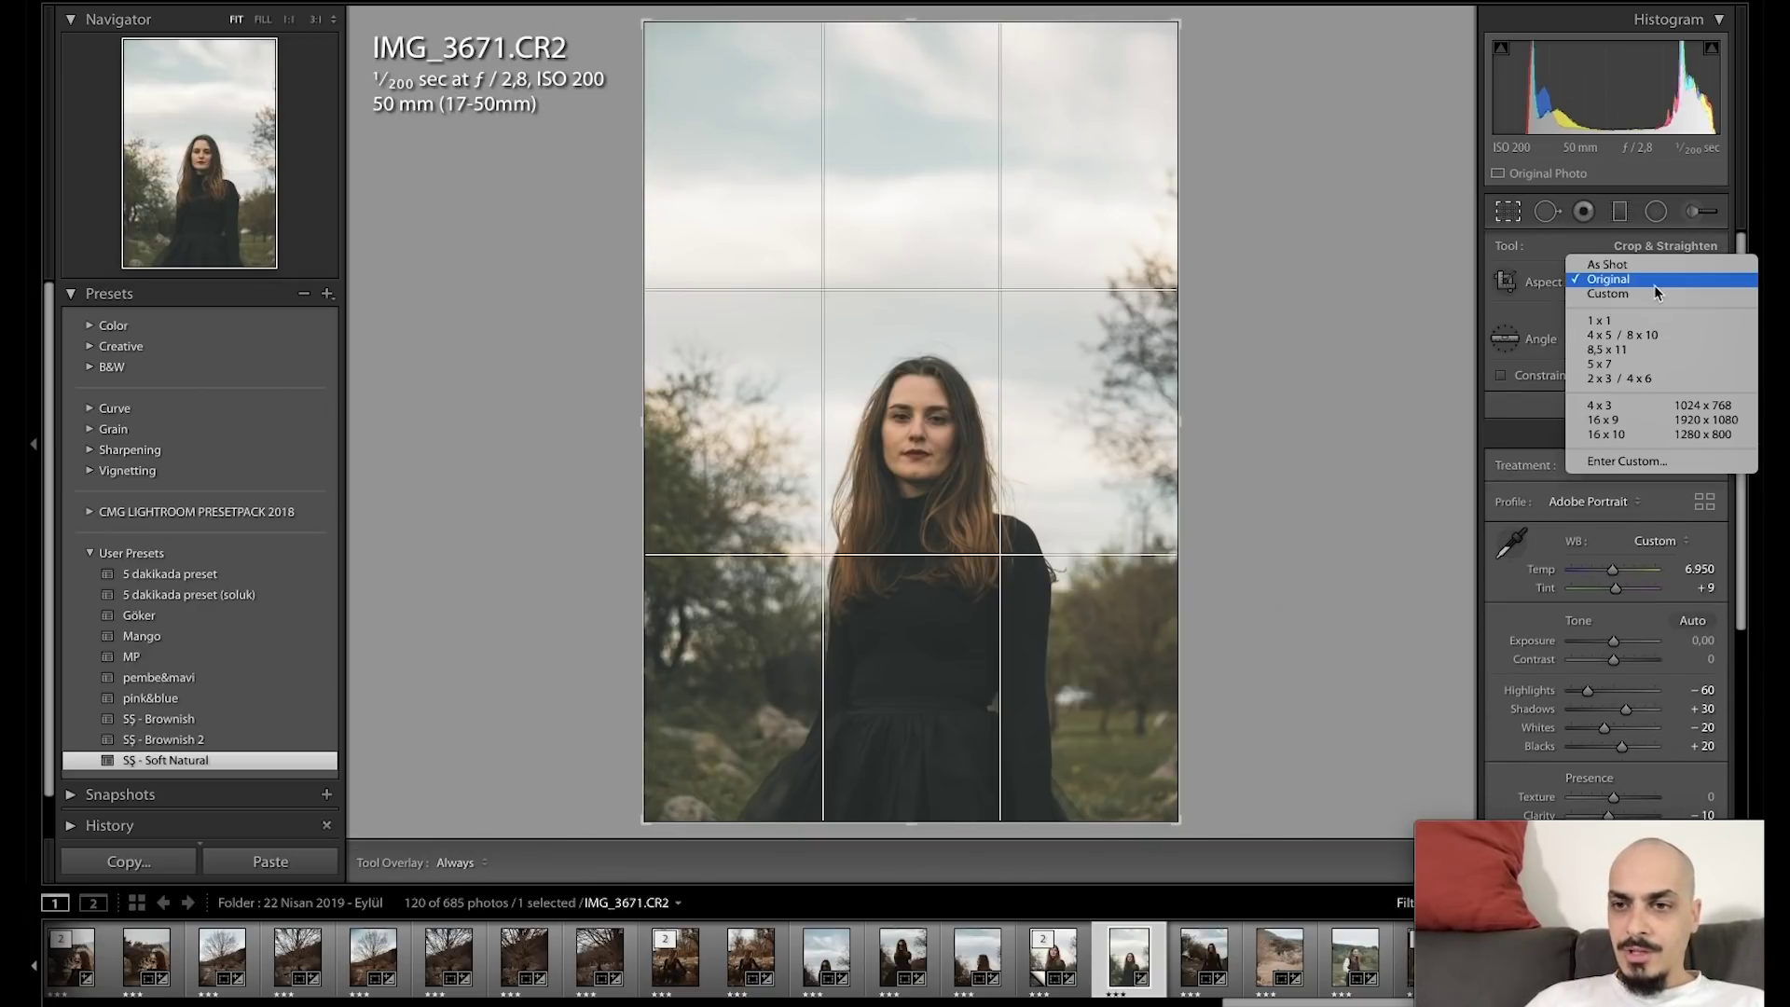
left_click(1622, 337)
left_click_drag(1042, 442, 1047, 320)
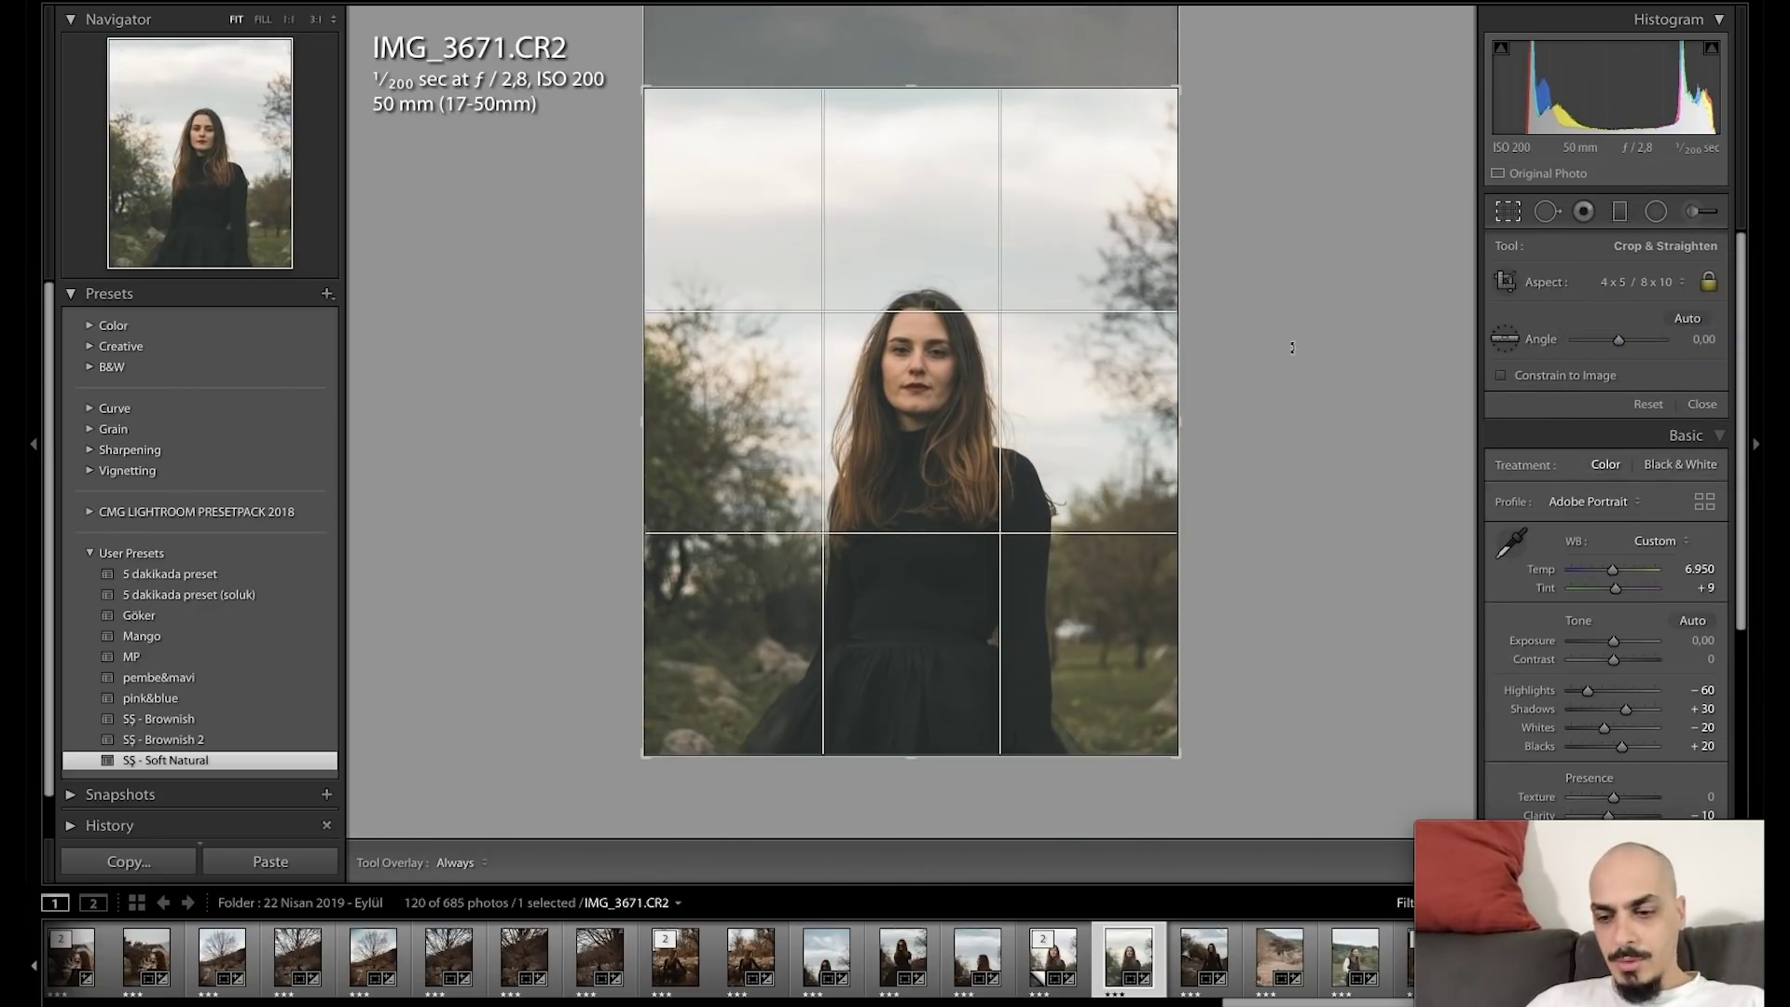
left_click_drag(1025, 87, 1024, 112)
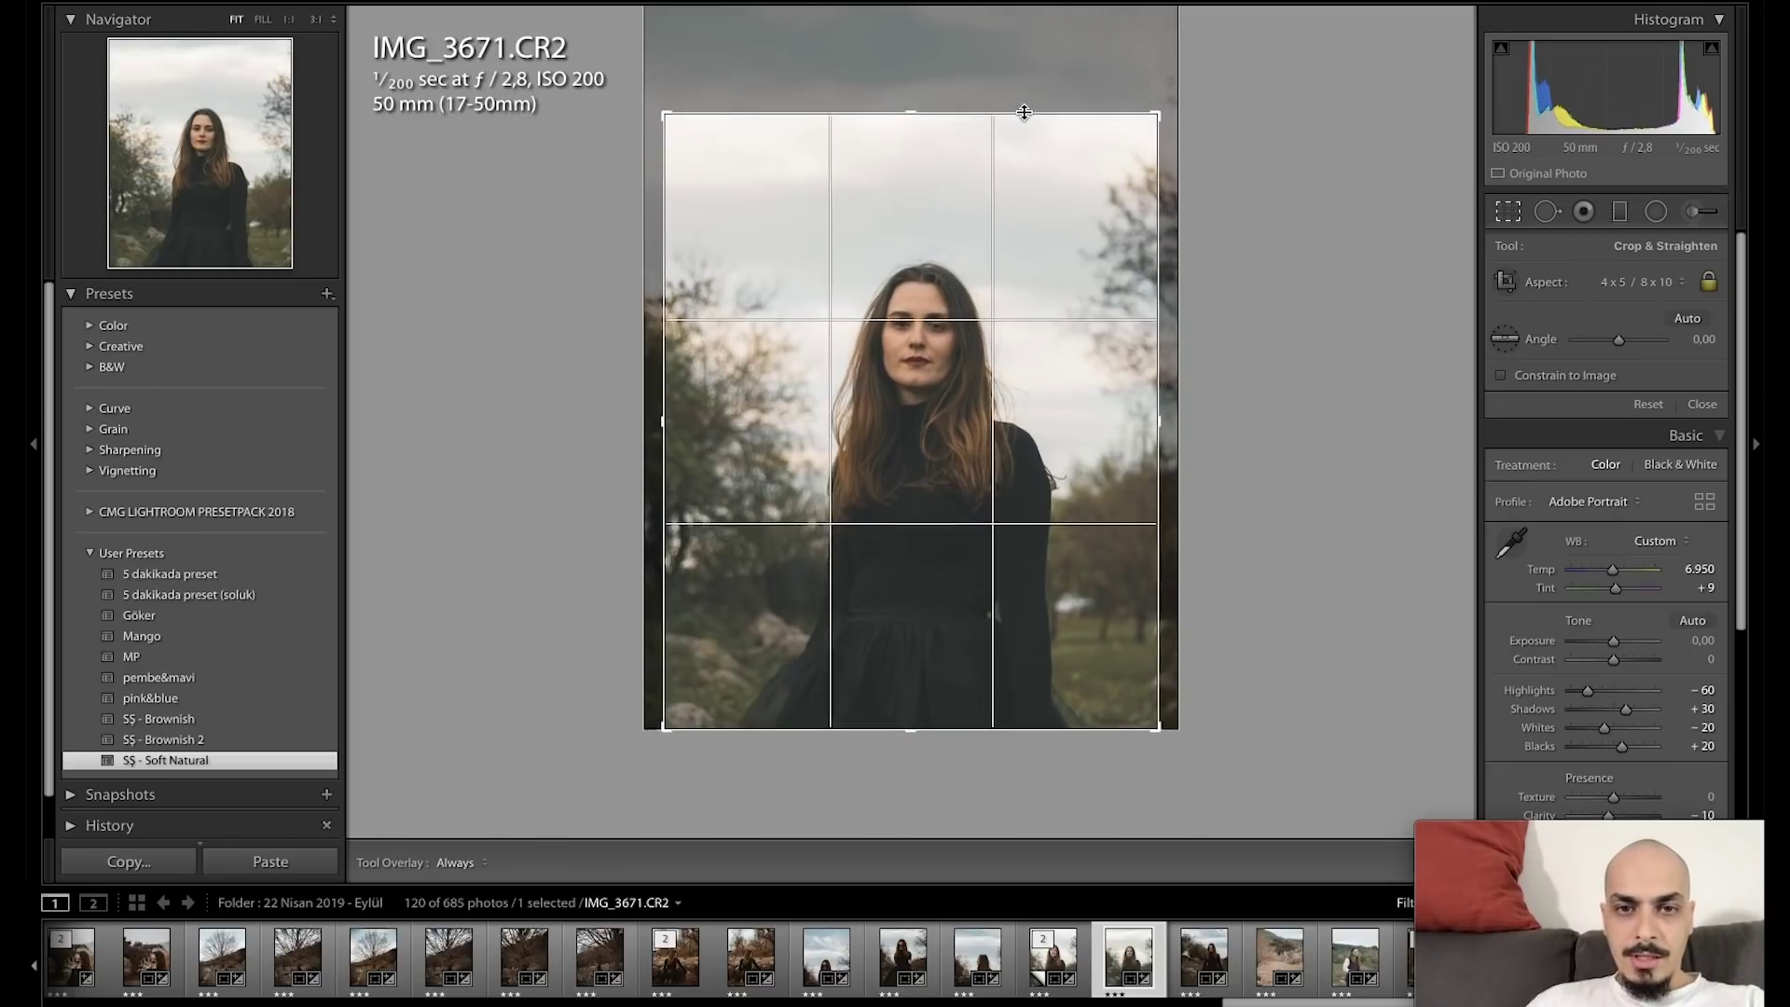
key("Return")
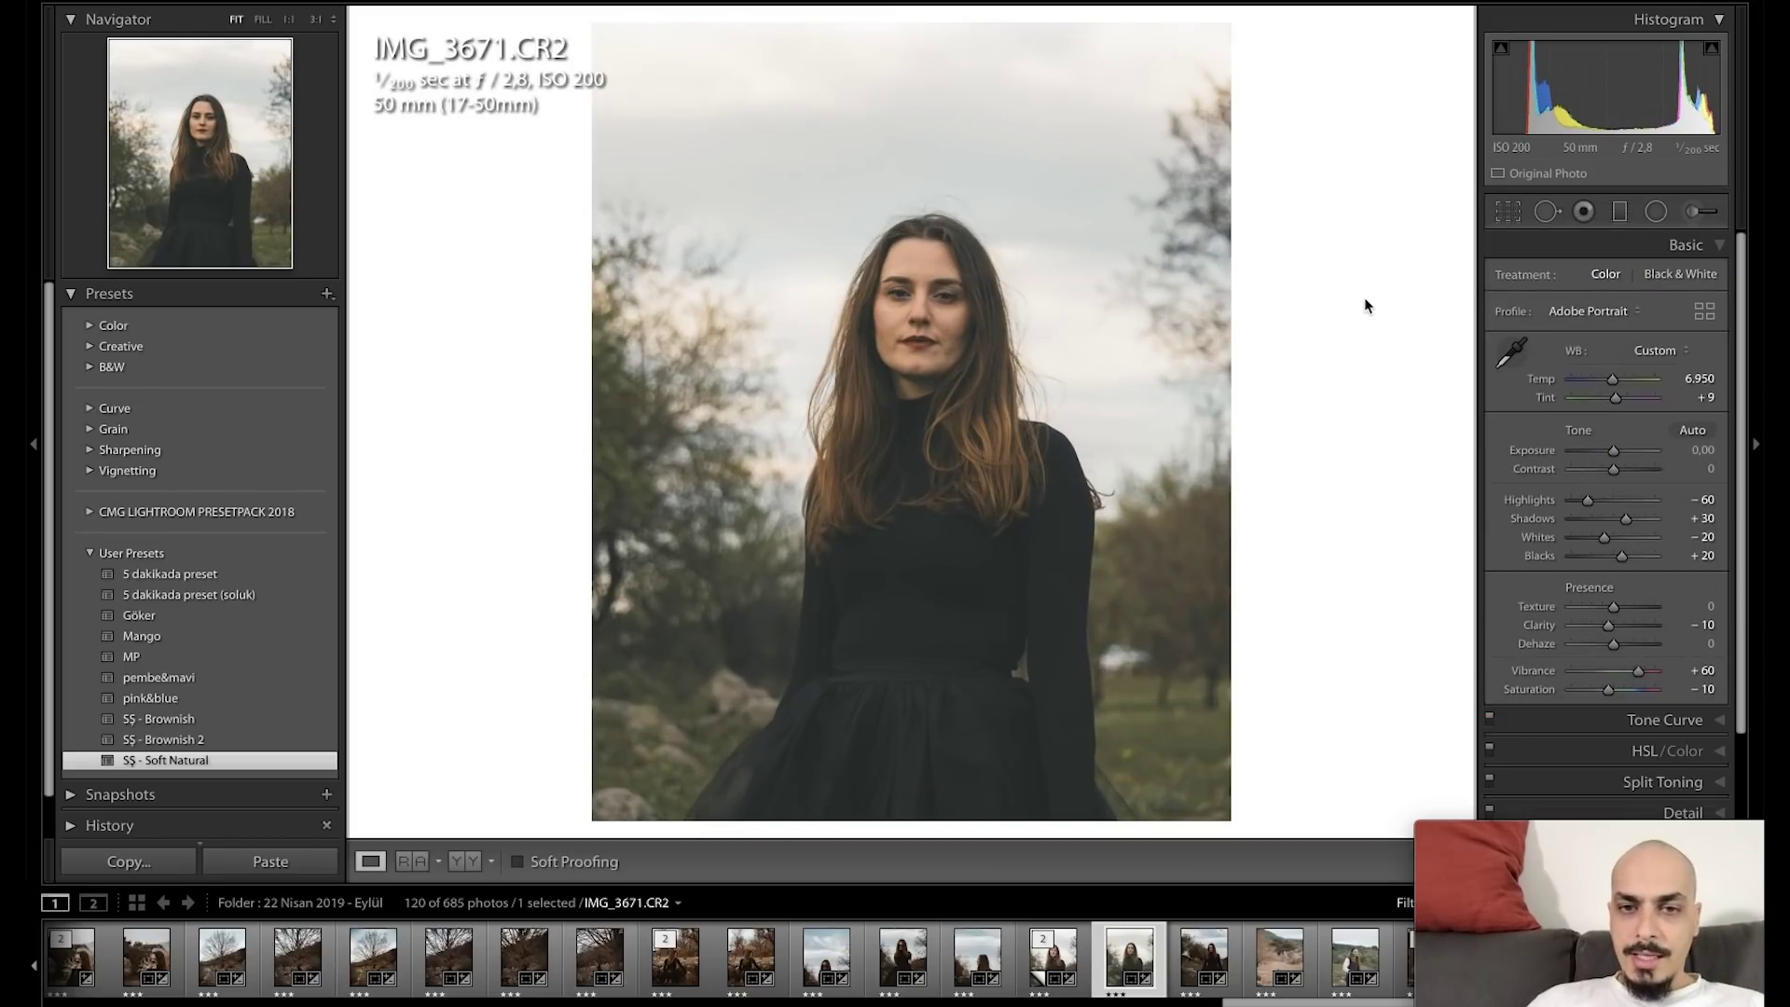
Set the split-toning Shadows Saturation to 25.
left_click(1604, 245)
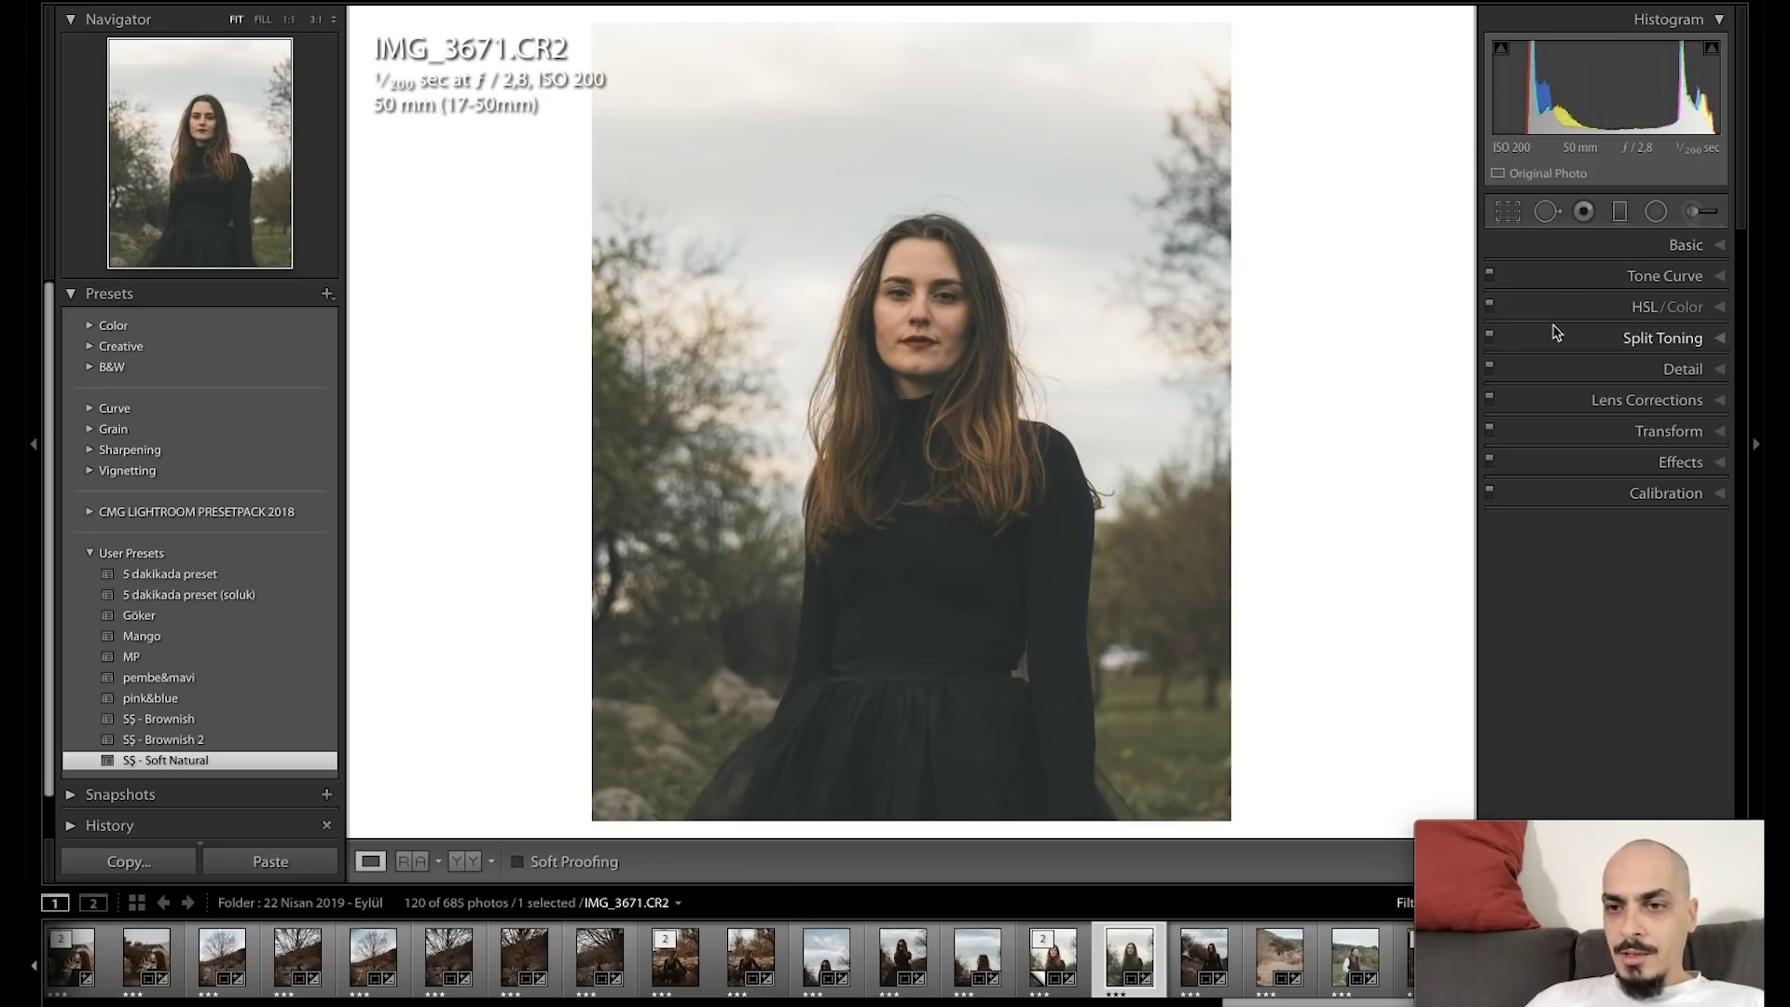
left_click(1556, 338)
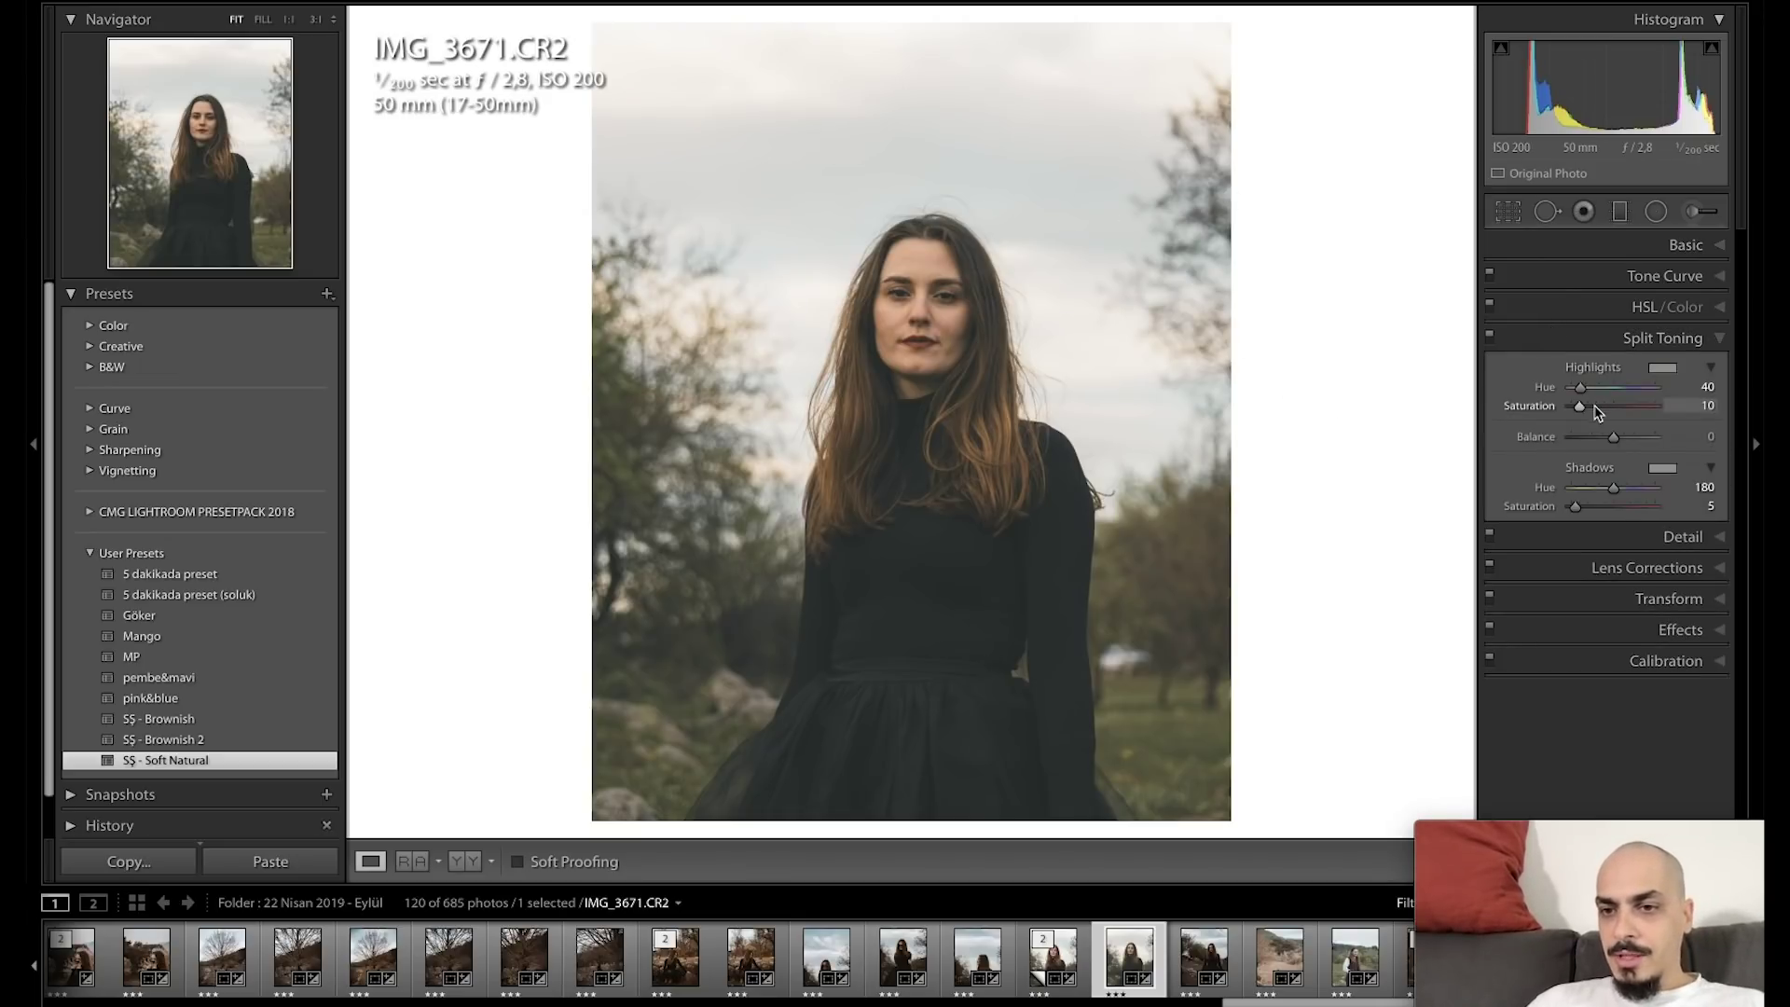
left_click(1612, 509)
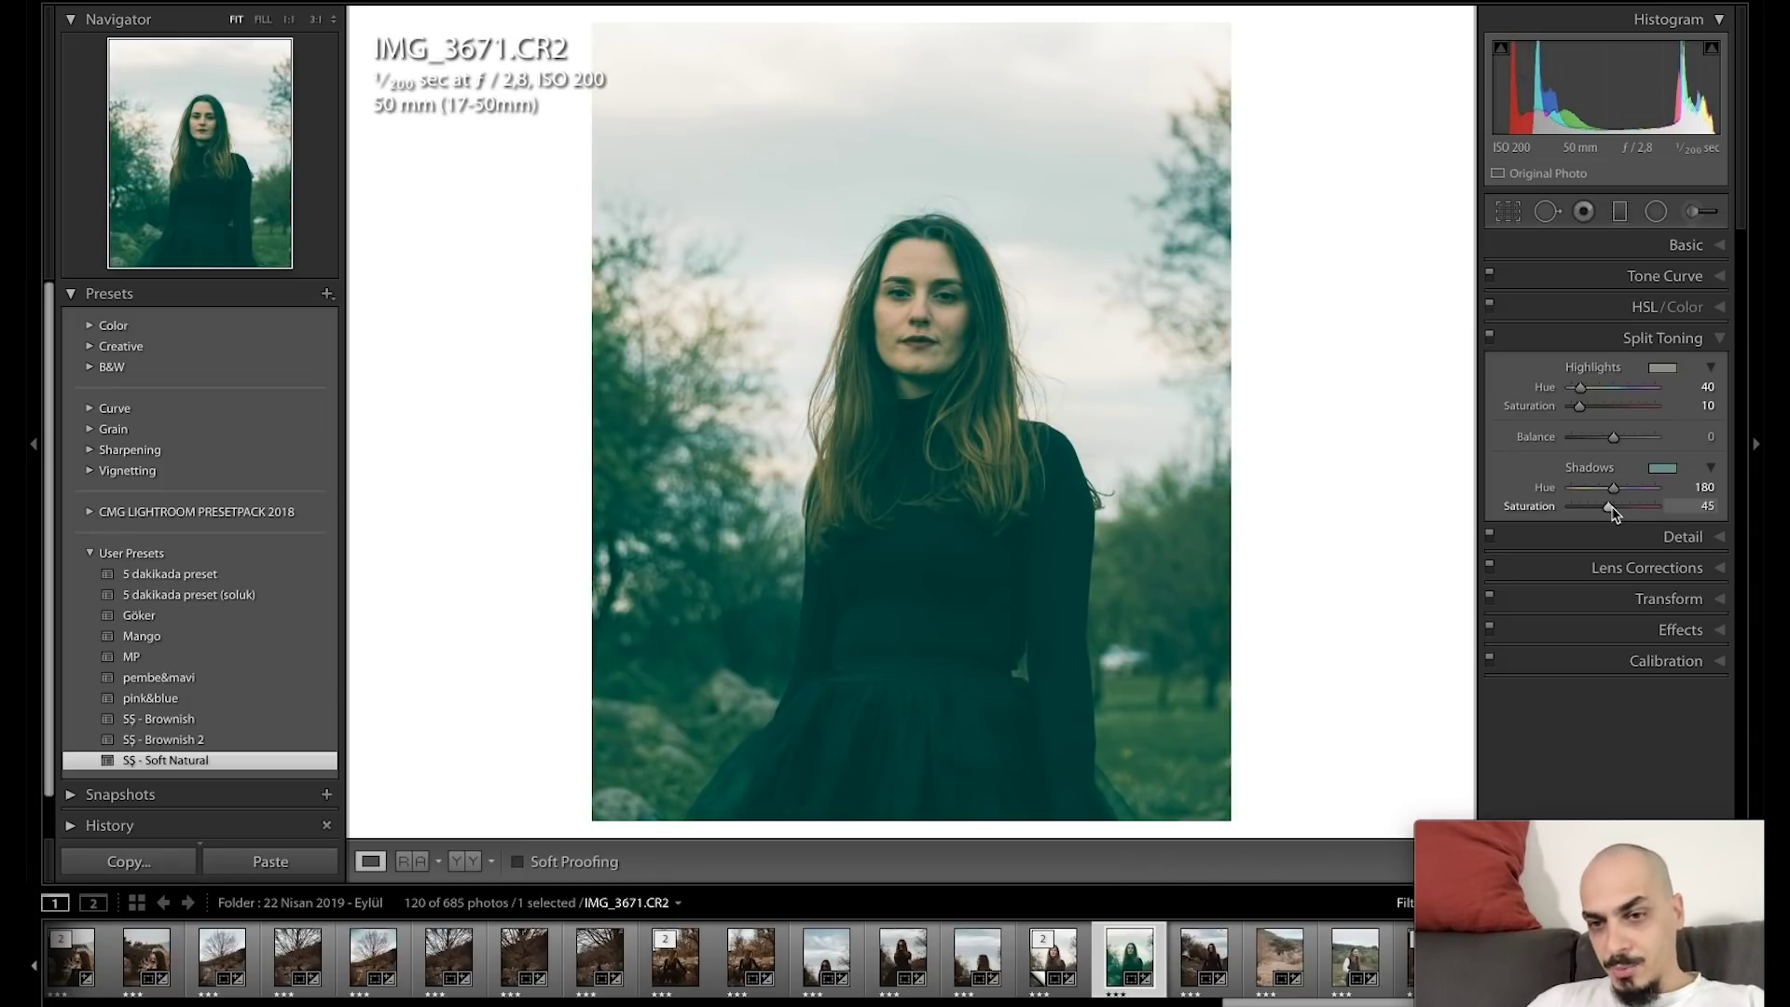
left_click_drag(1614, 511, 1592, 511)
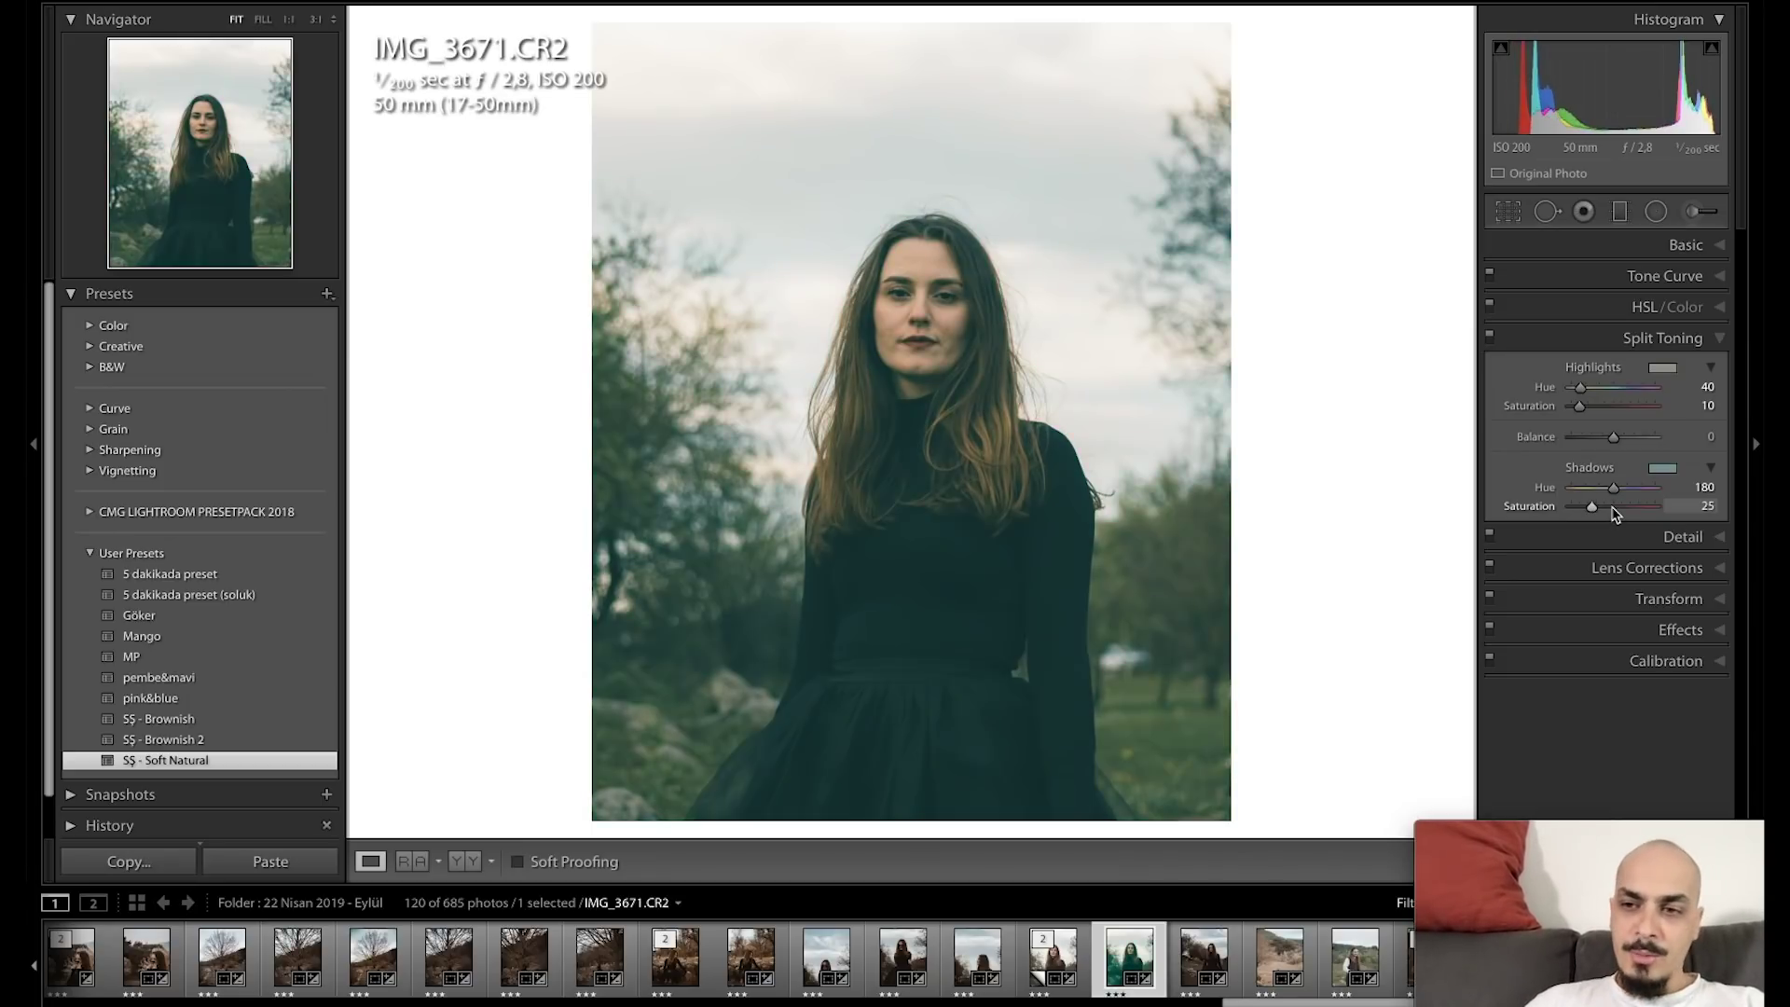
Raise Blue Saturation in HSL/Color from -60 to -40.
left_click(1588, 309)
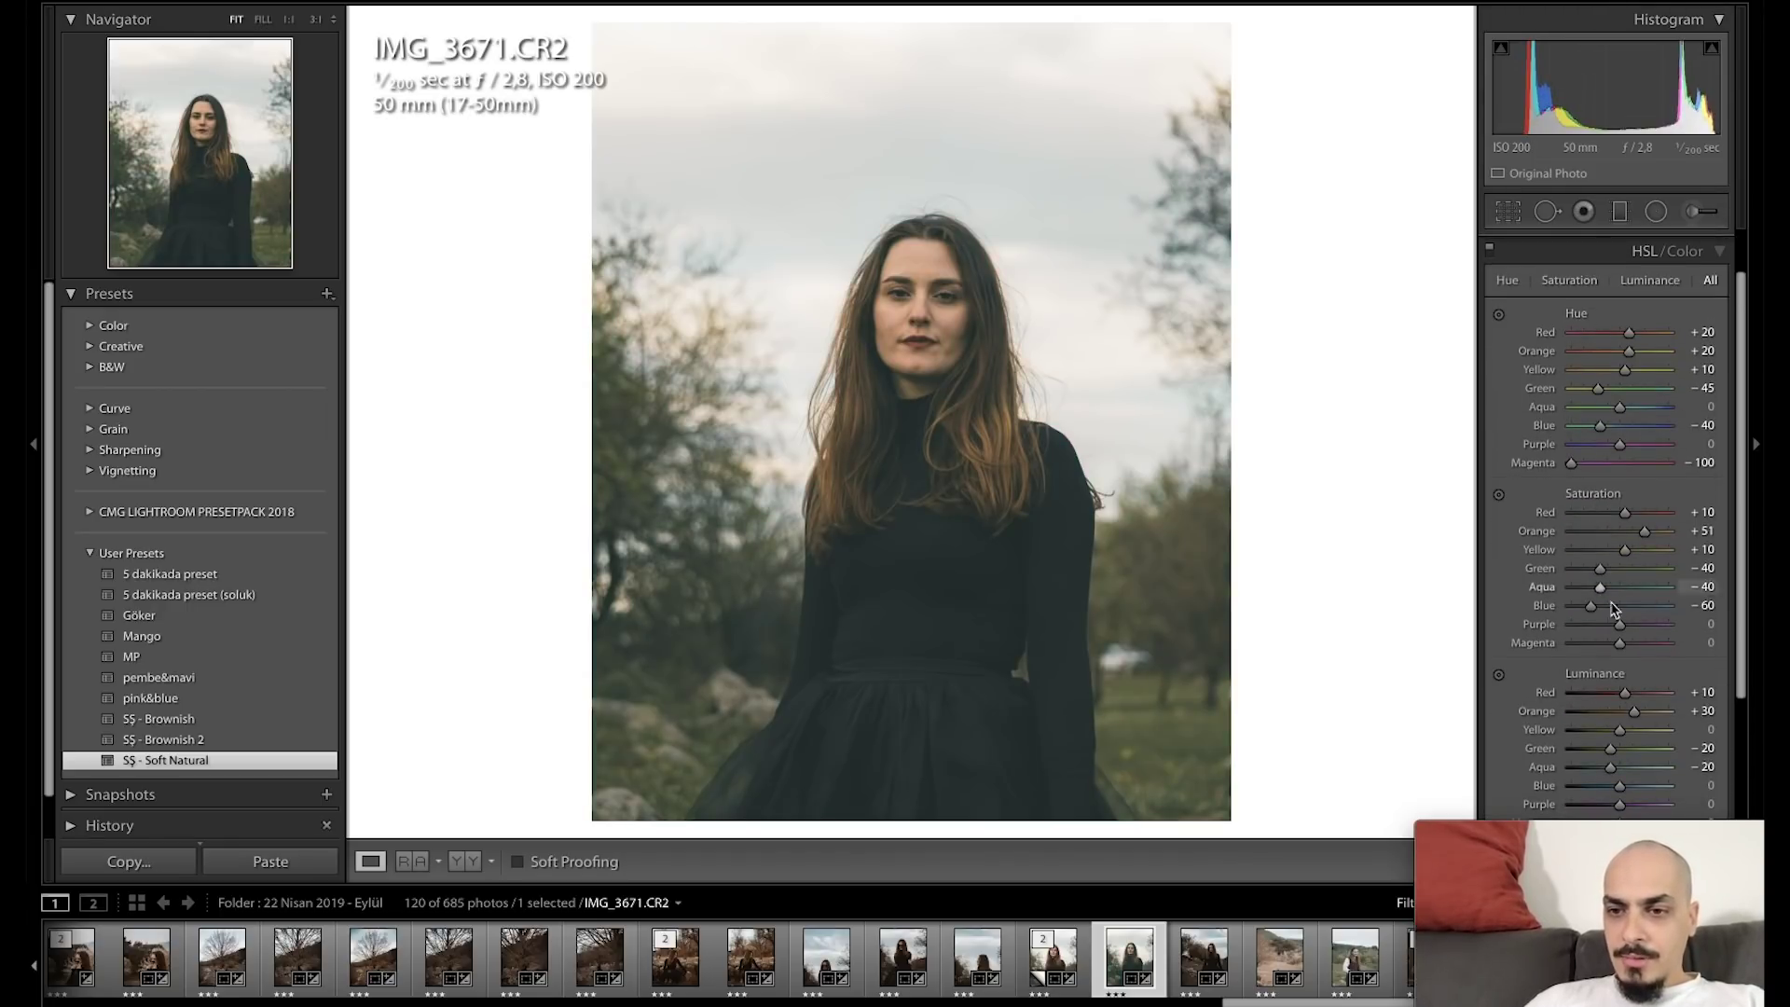
left_click(1600, 605)
left_click(1545, 251)
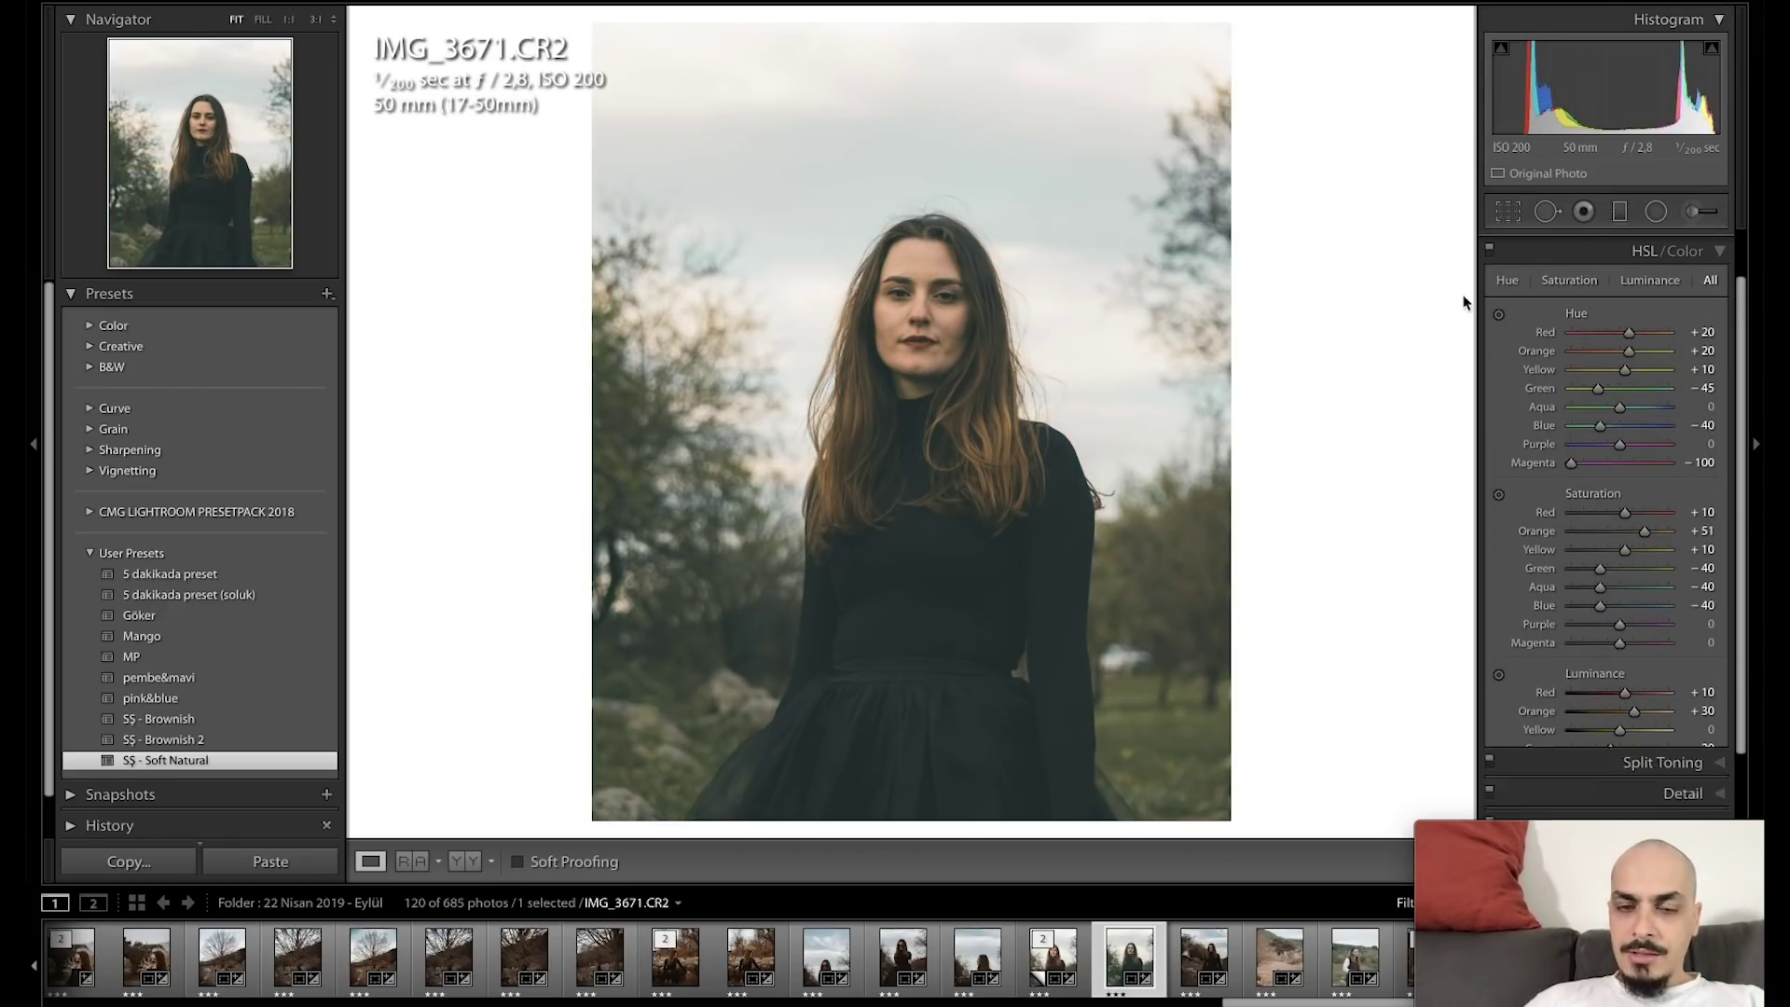
left_click(1555, 427)
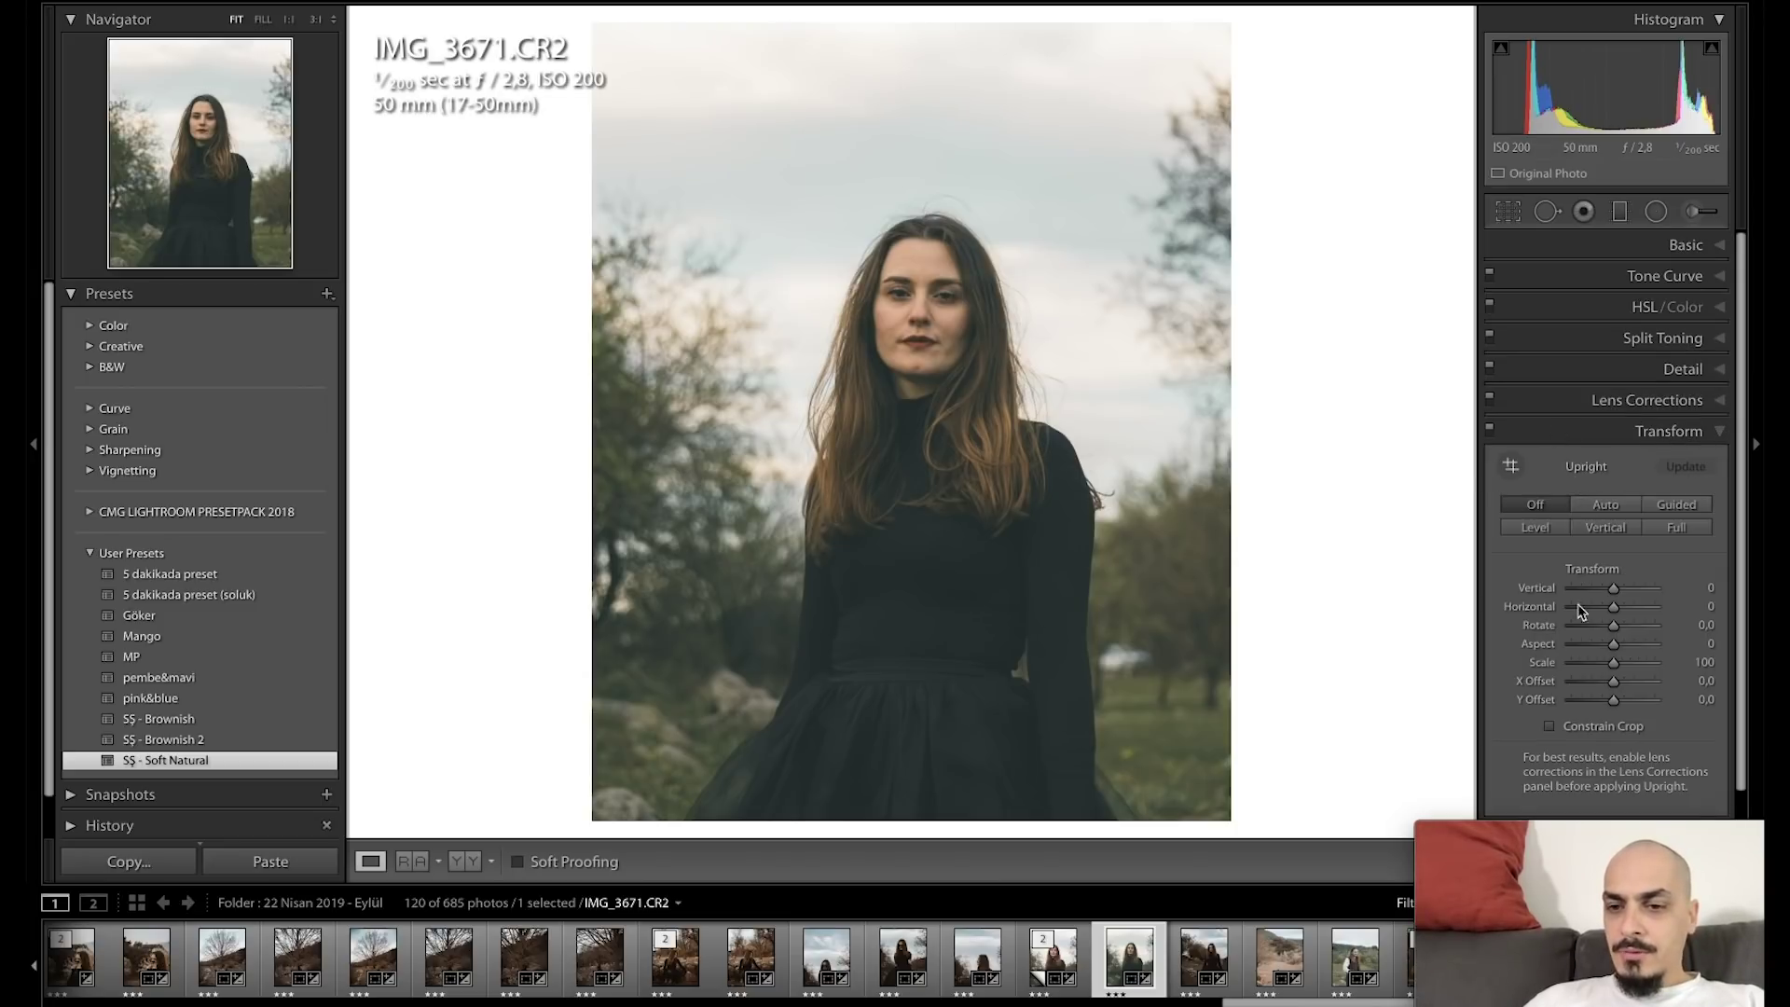
Set the Vertical transform to -10, comparing against the uncorrected view.
left_click(1586, 726)
left_click_drag(1614, 587, 1609, 587)
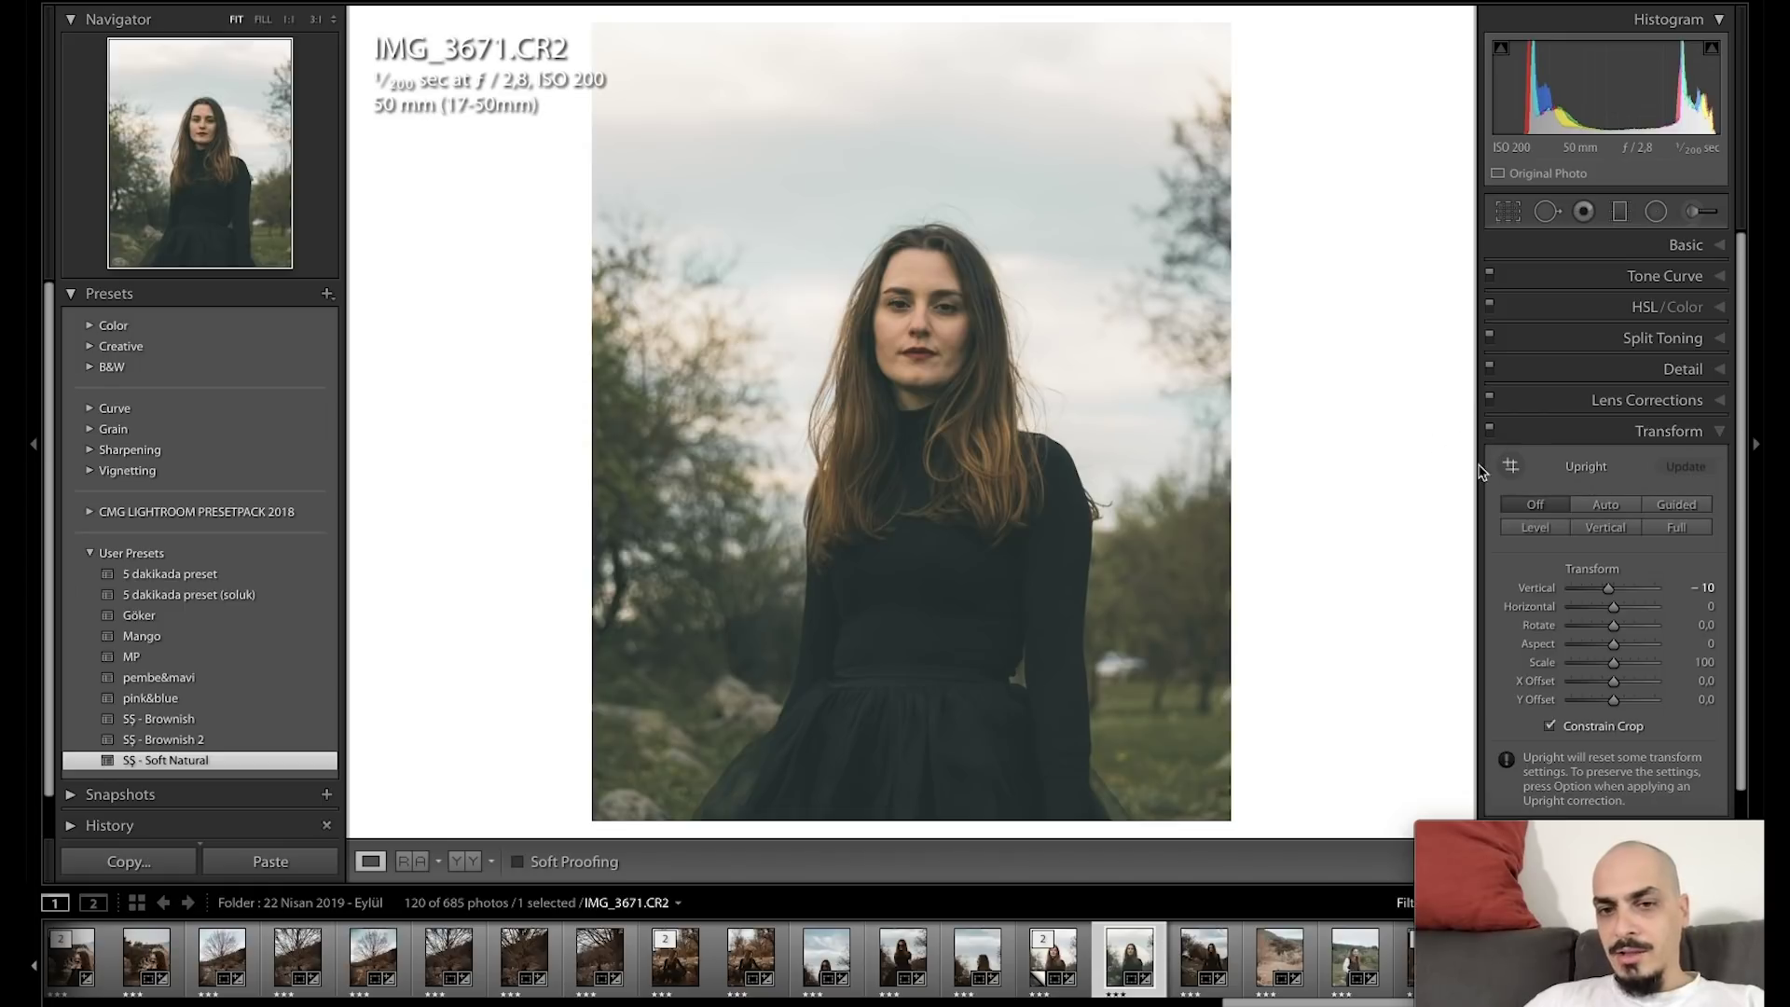
left_click(1611, 593)
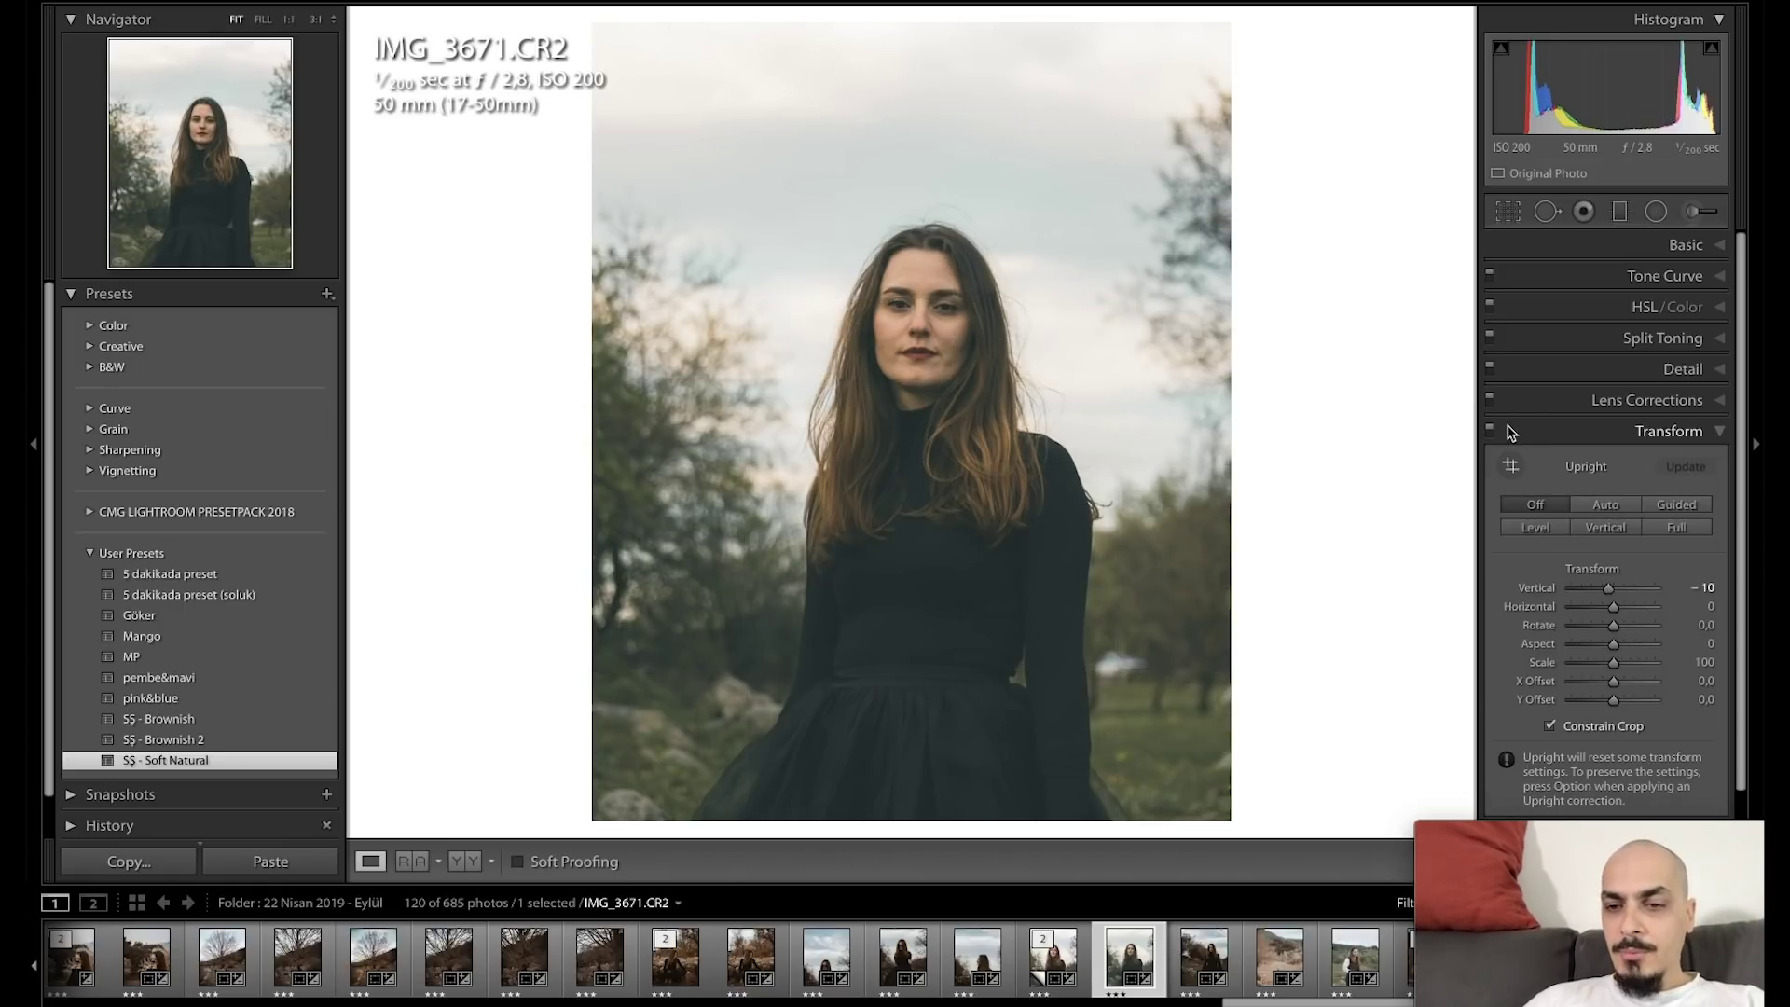
left_click(1610, 592)
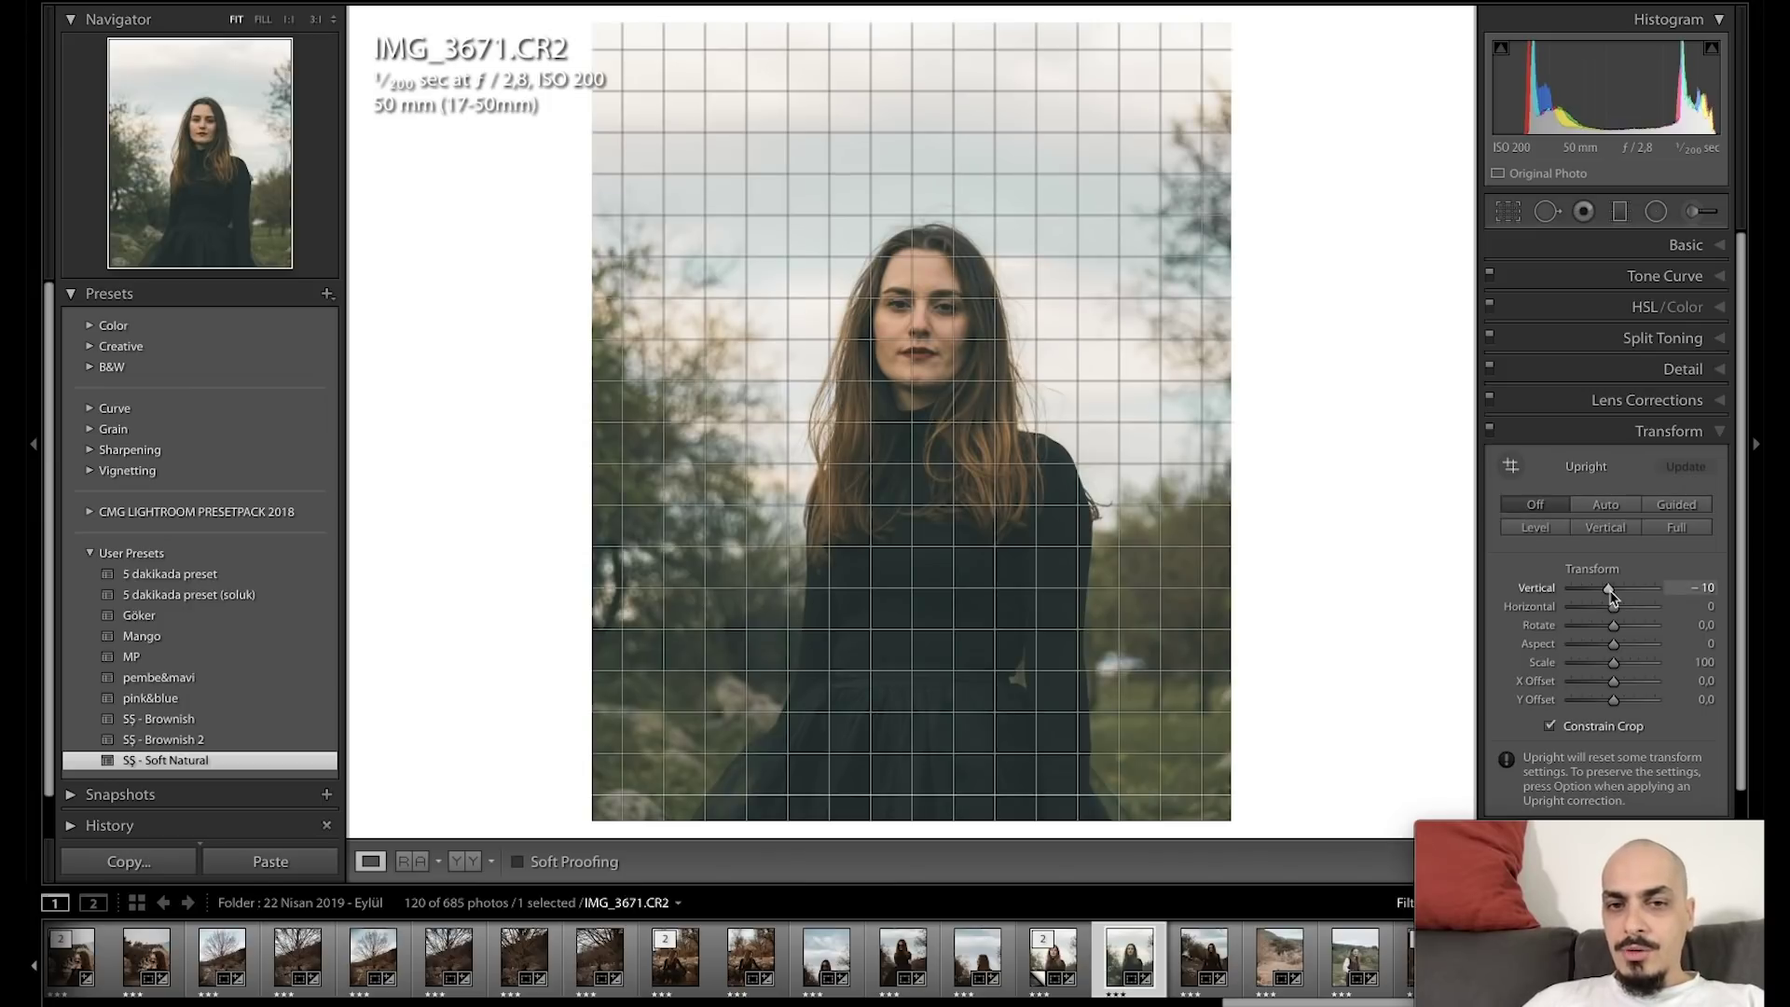
left_click_drag(1612, 593, 1610, 597)
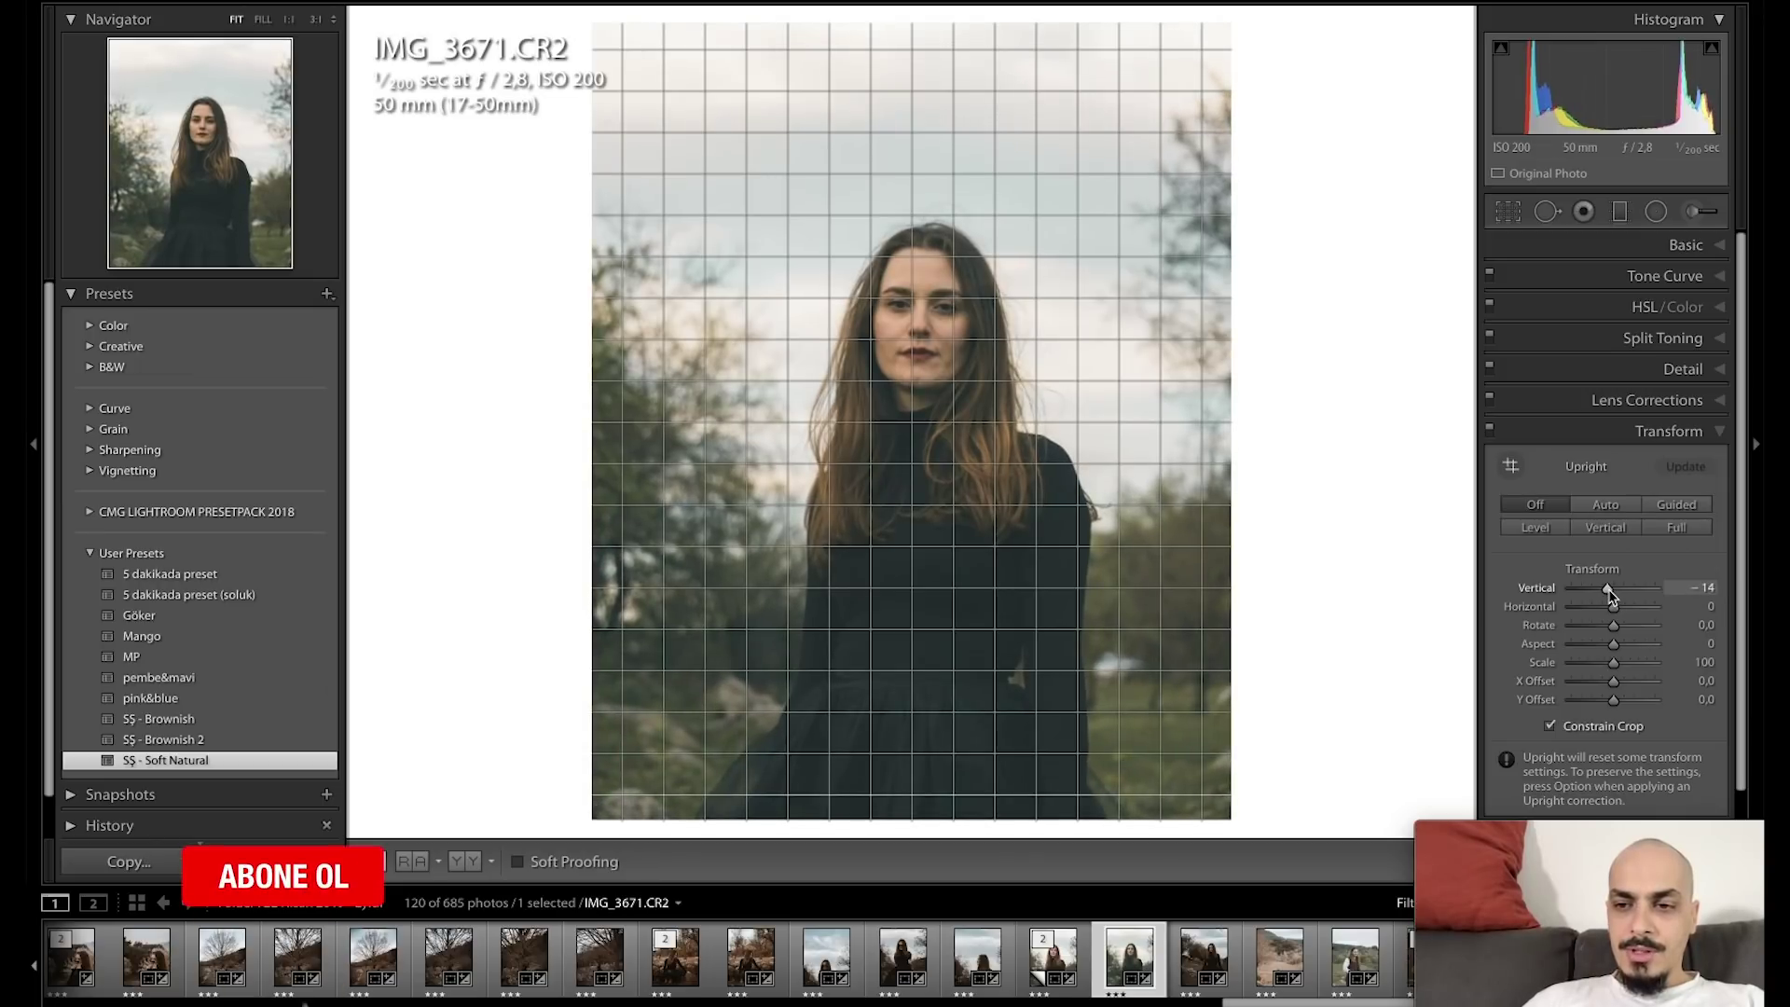
left_click_drag(1609, 597, 1611, 597)
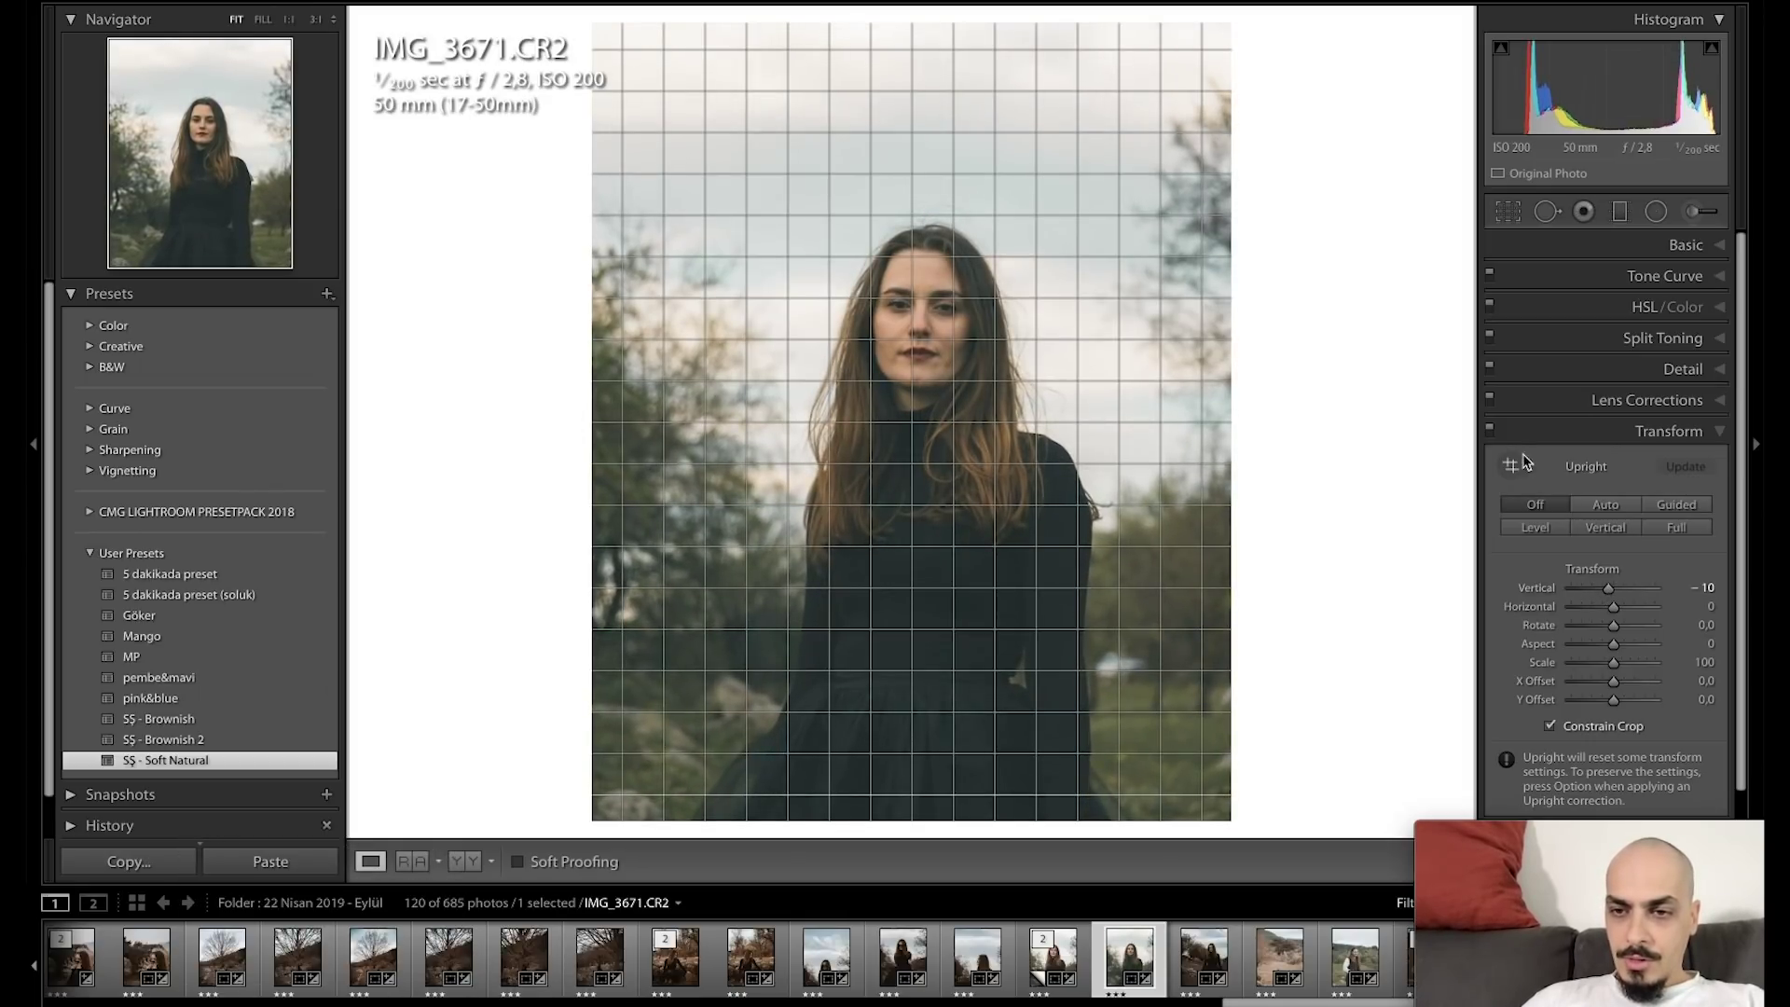
left_click(1490, 431)
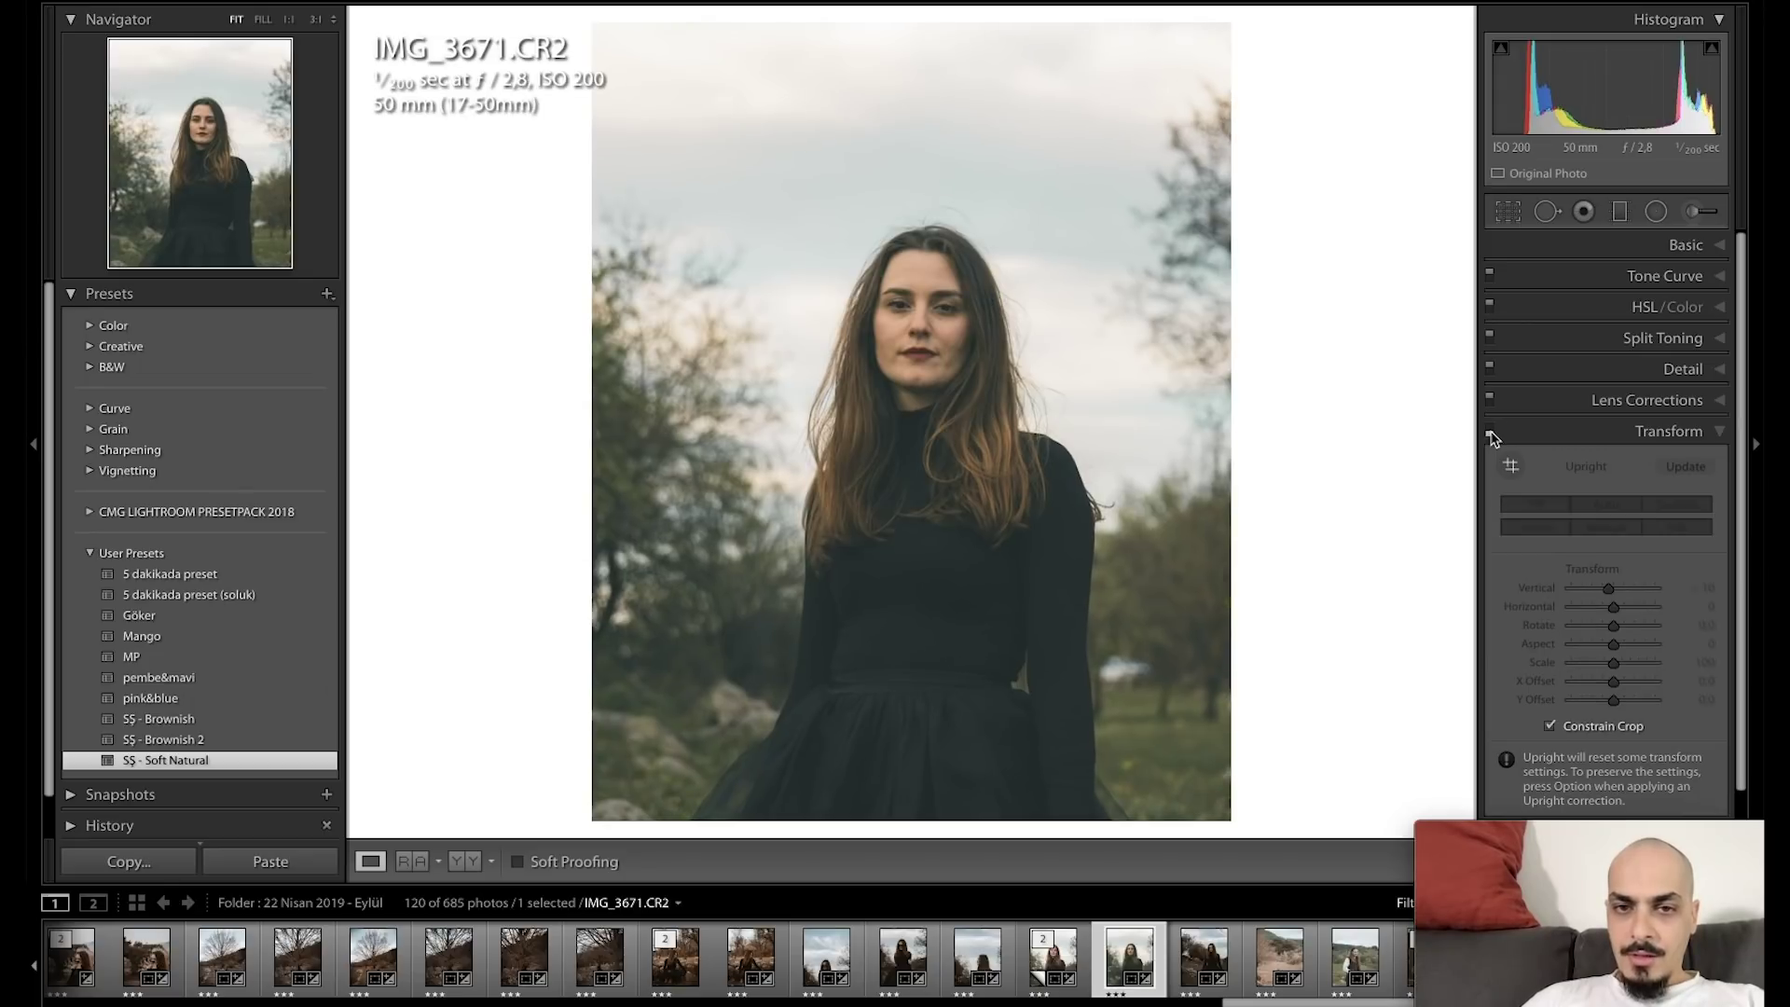
left_click(1490, 431)
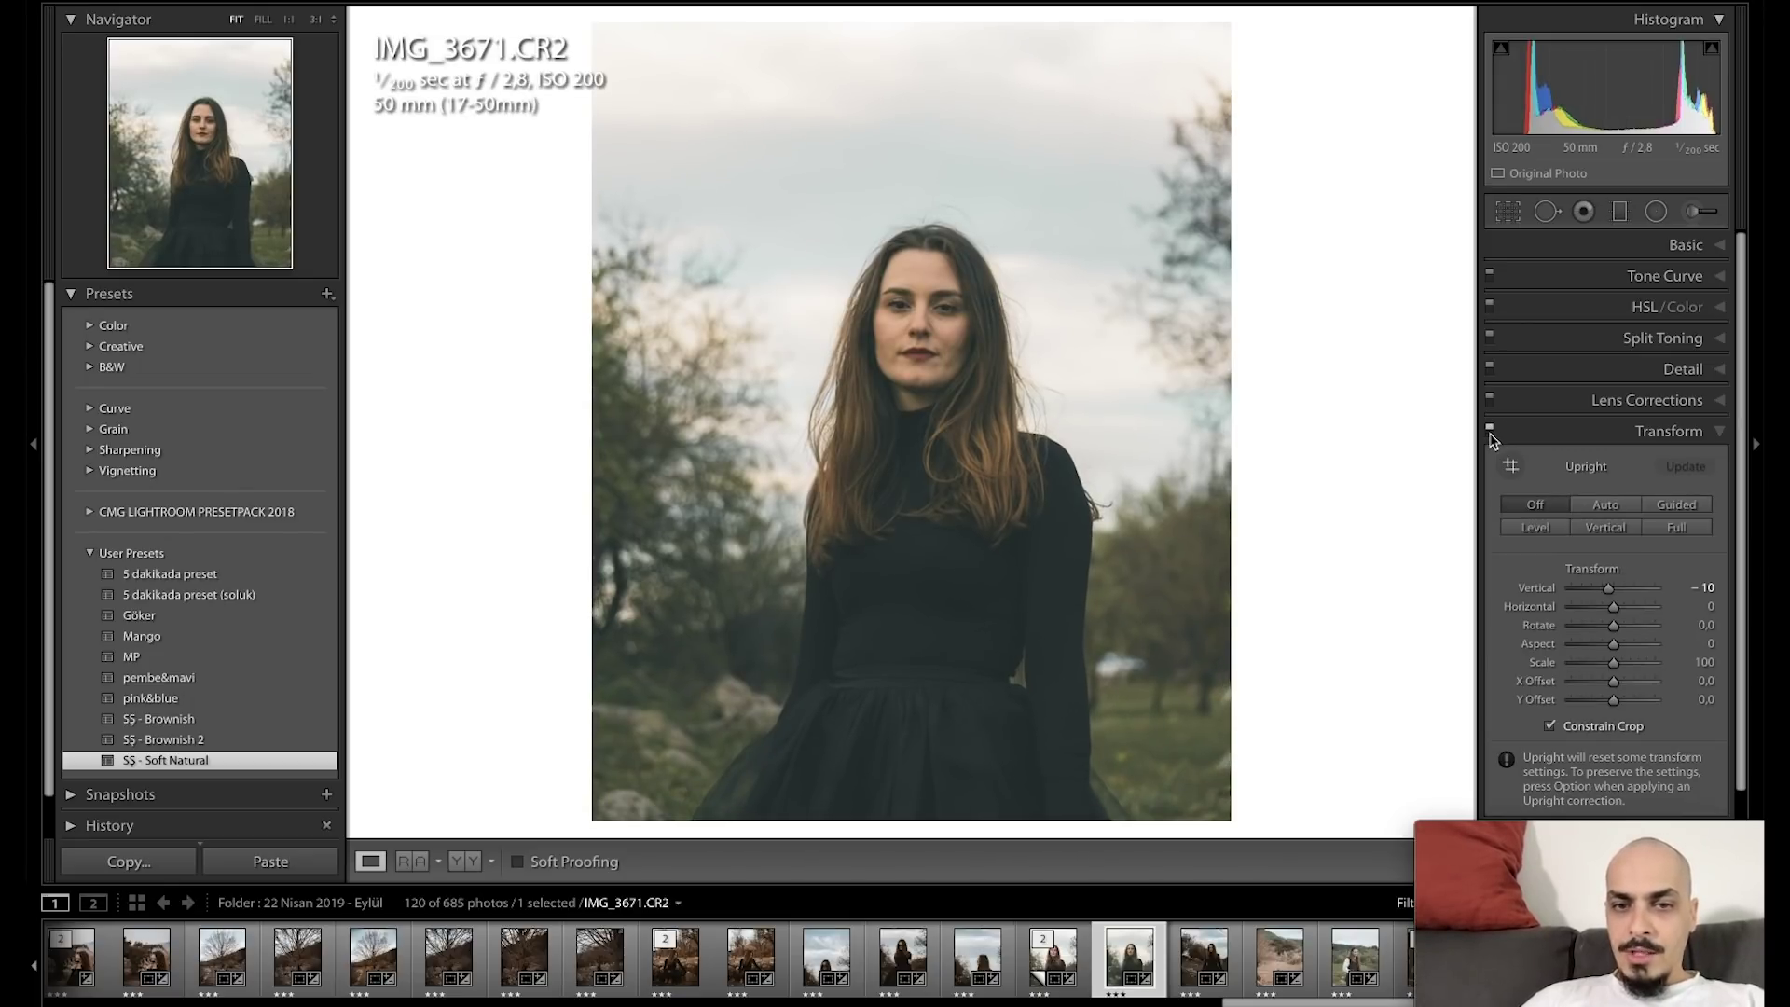
Set the Horizontal transform to -10 and compare before and after.
left_click_drag(1615, 607, 1613, 613)
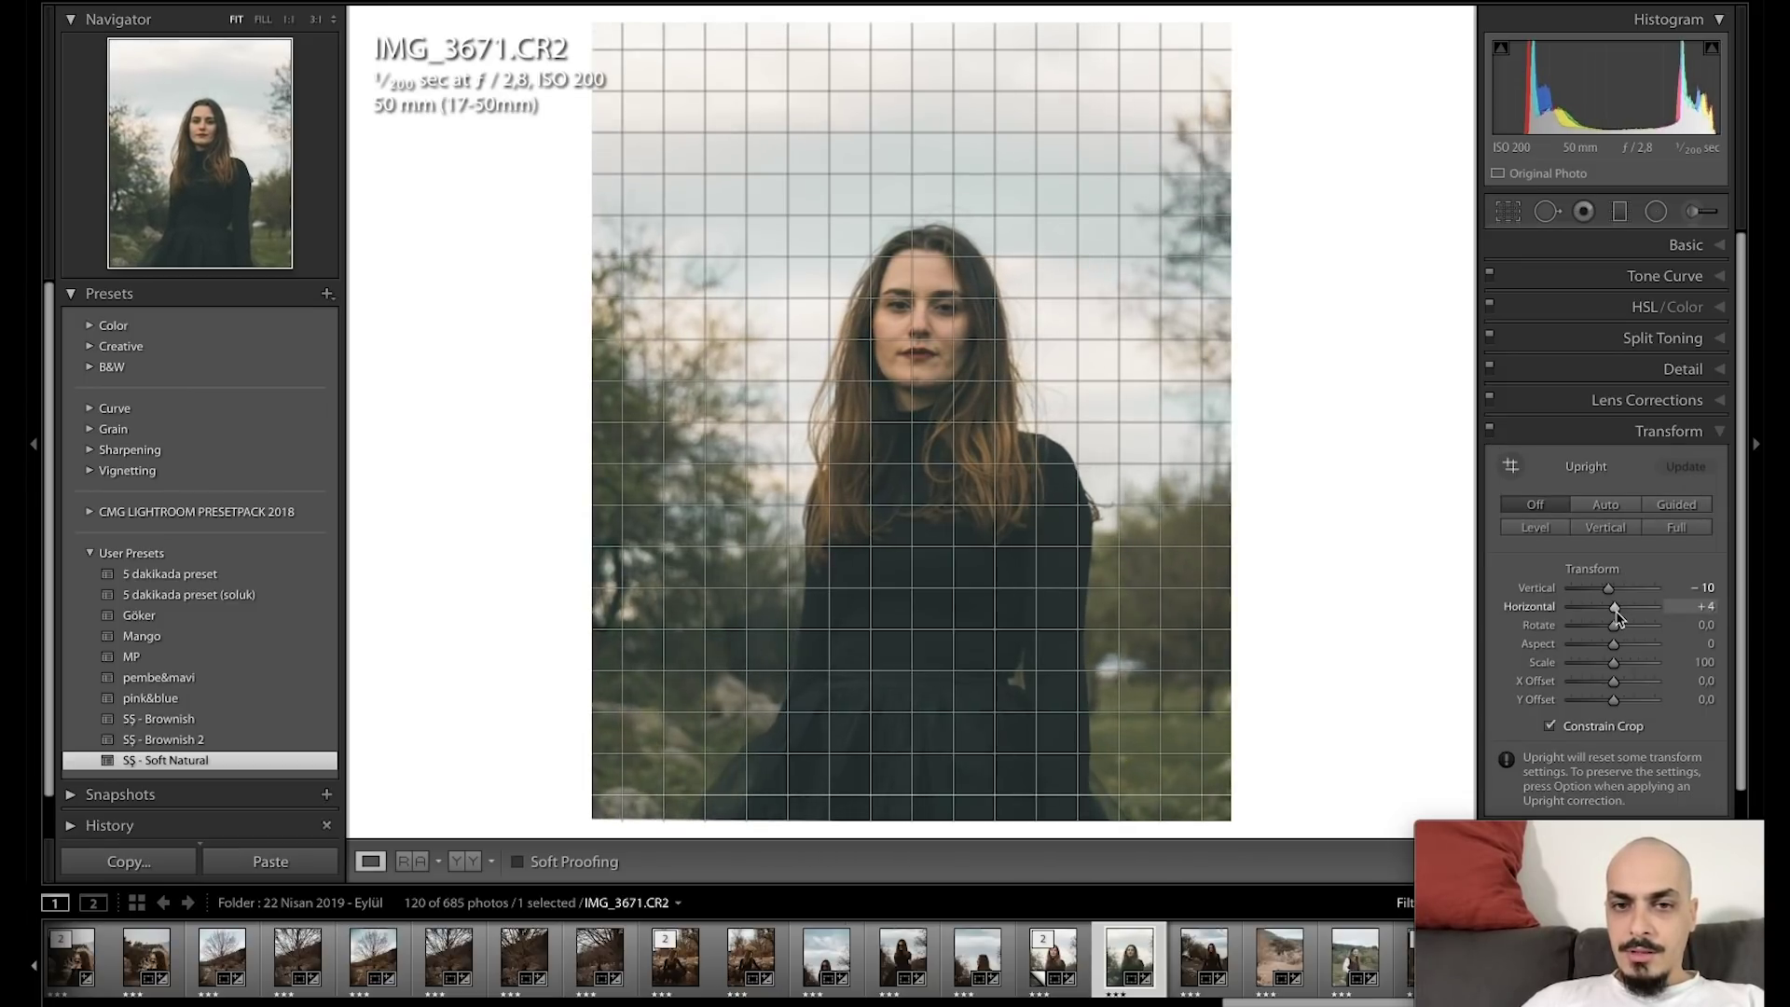
left_click_drag(1614, 615, 1615, 618)
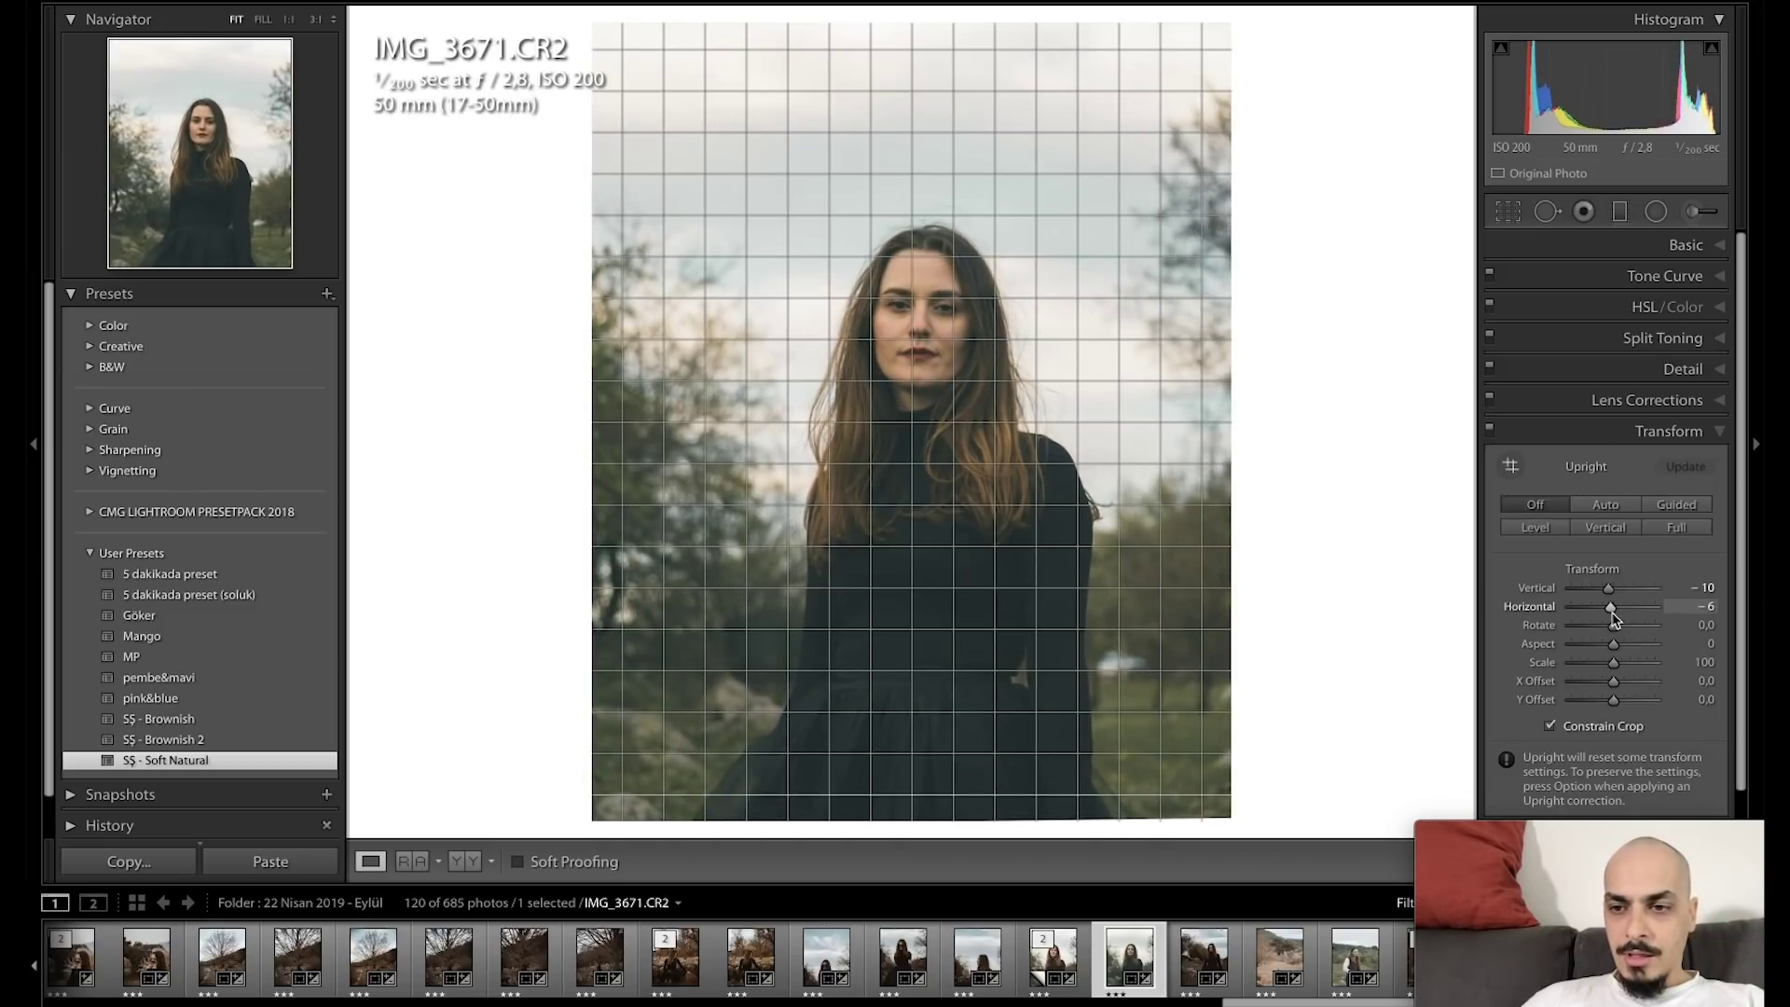
left_click_drag(1610, 608, 1606, 608)
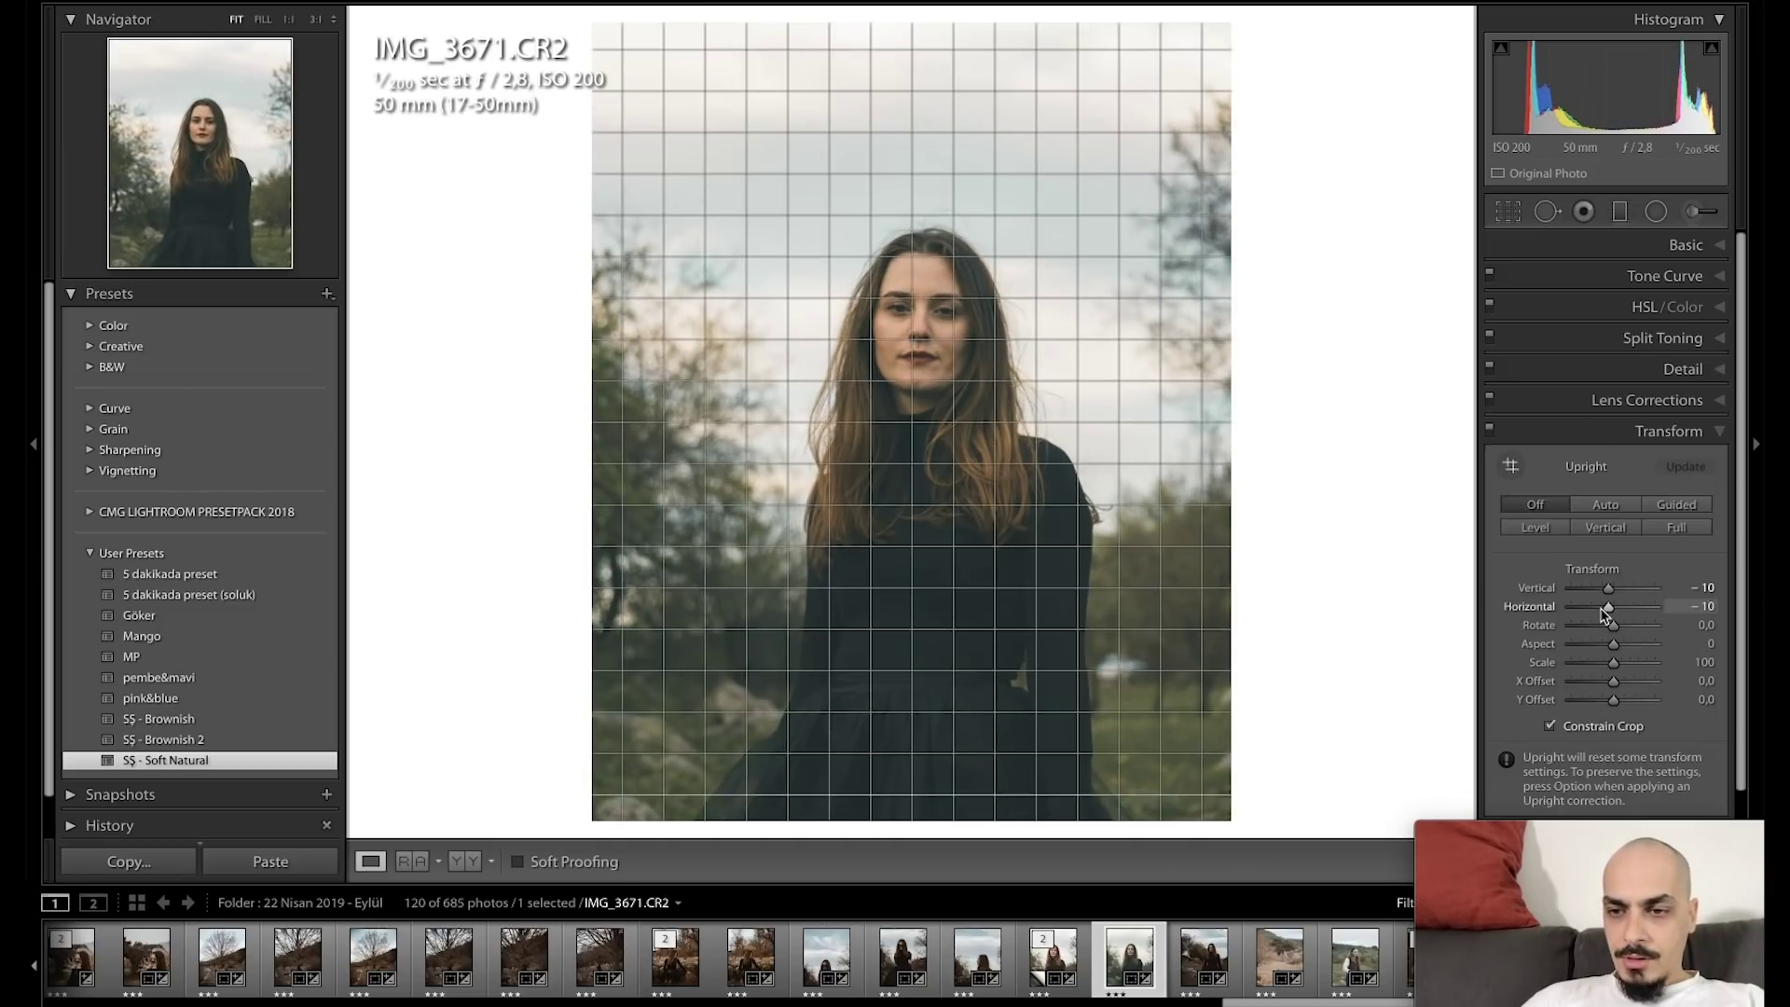
left_click(1489, 430)
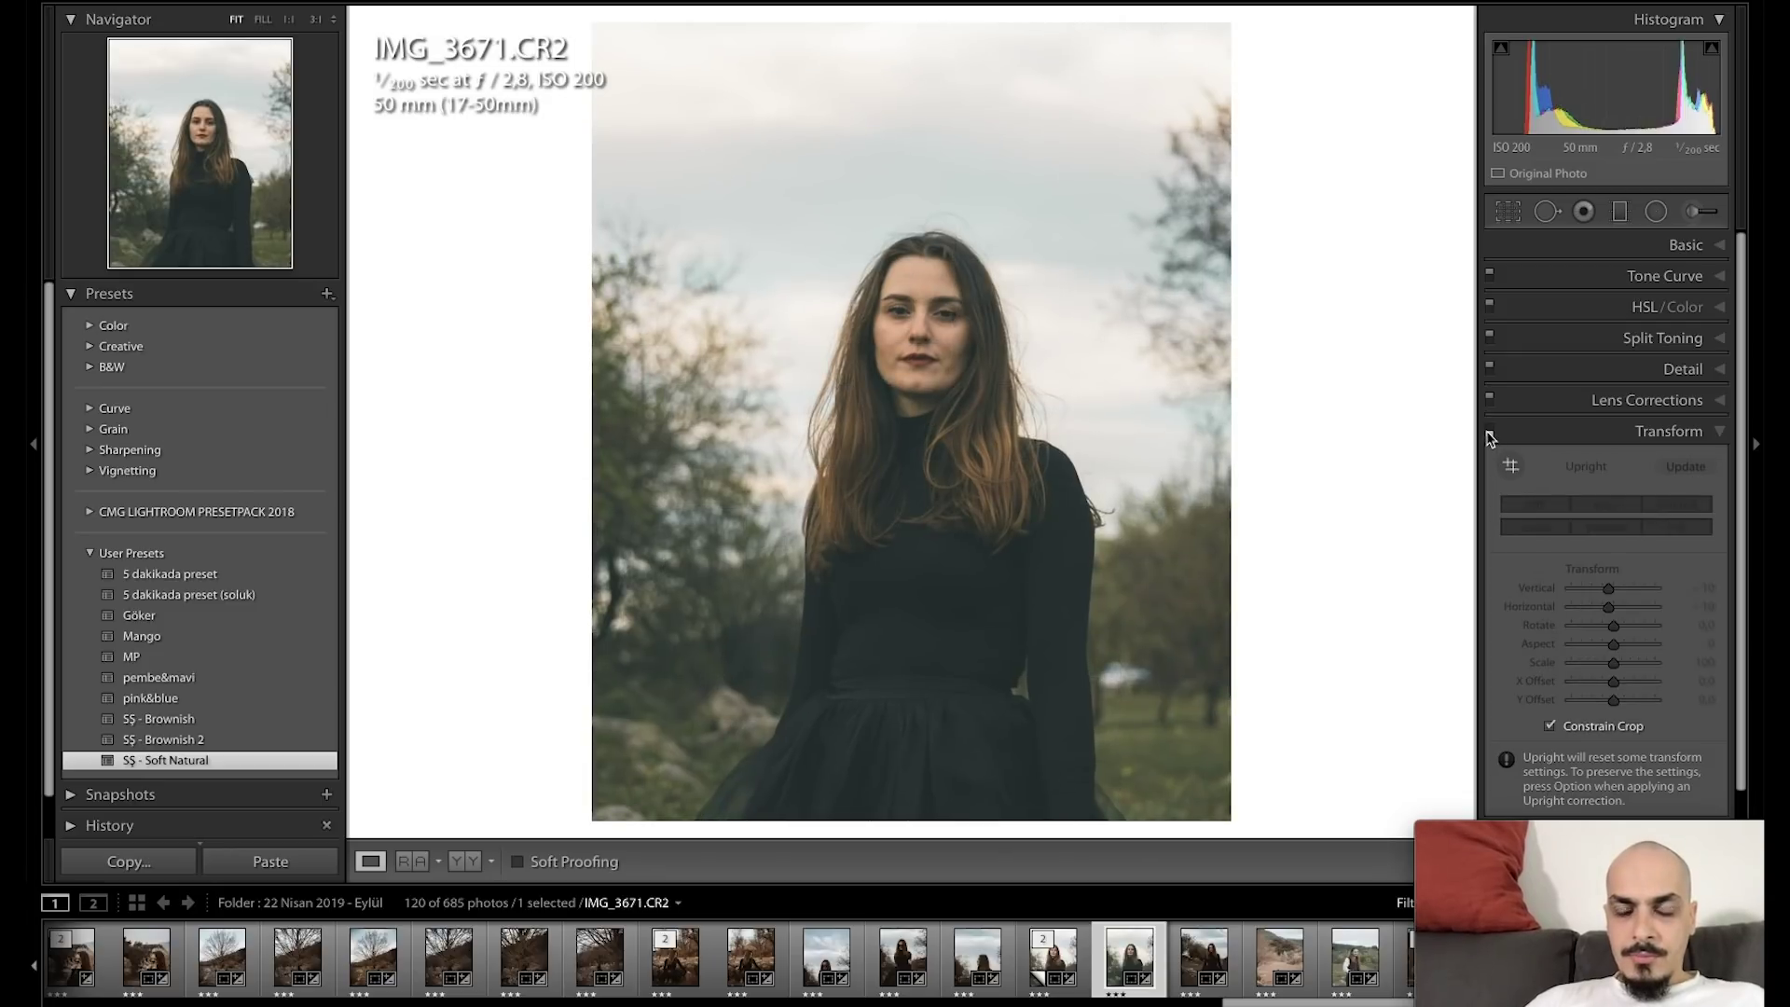
left_click(1489, 430)
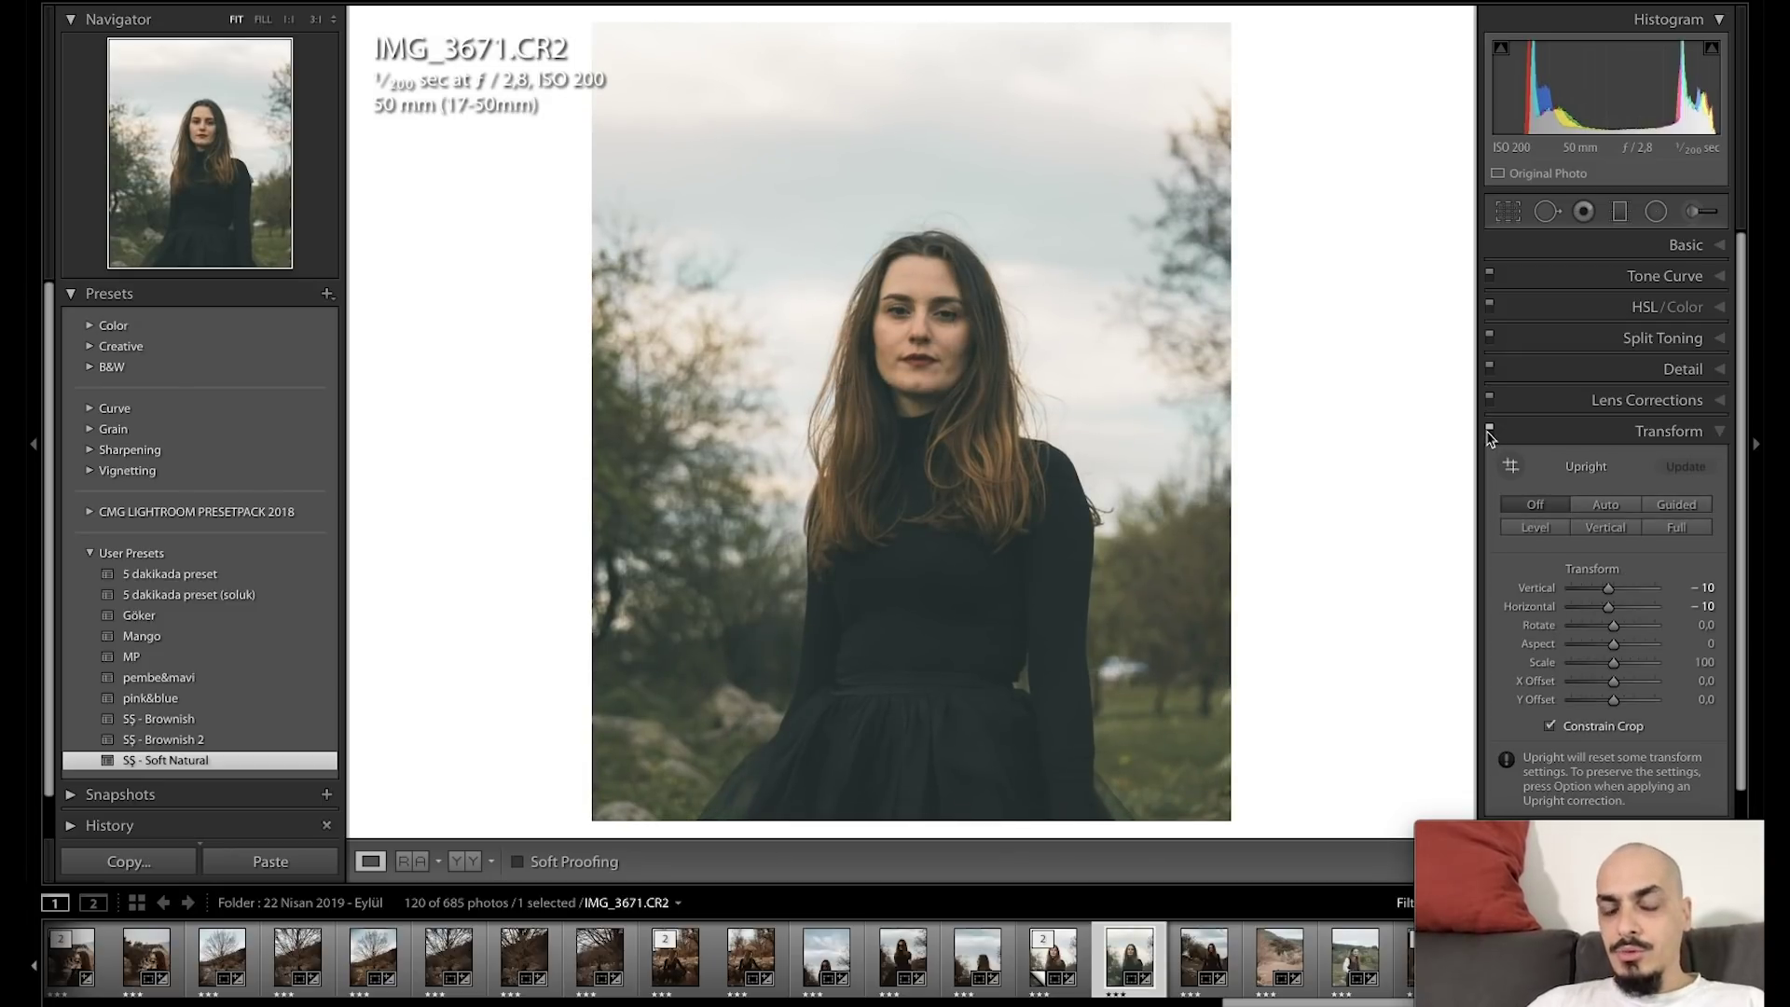
Enable the Sigma lens profile corrections and ease Vignetting to 87.
left_click(1557, 441)
left_click(1559, 399)
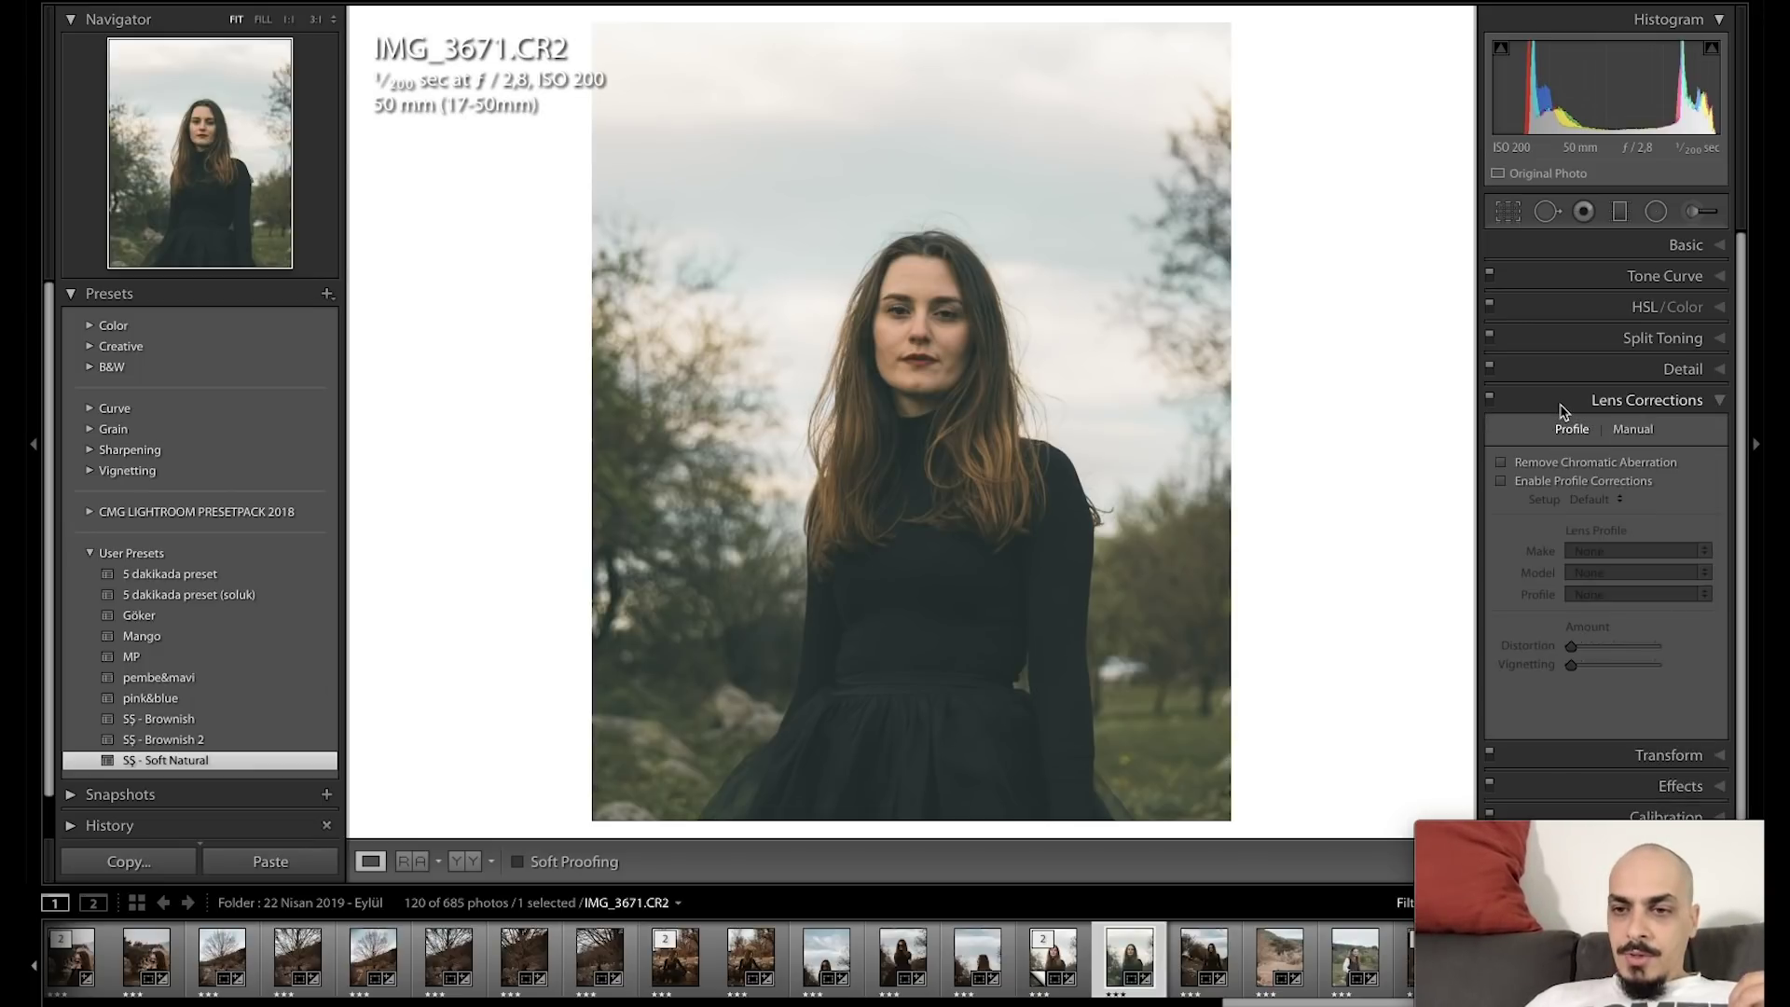
left_click(1559, 481)
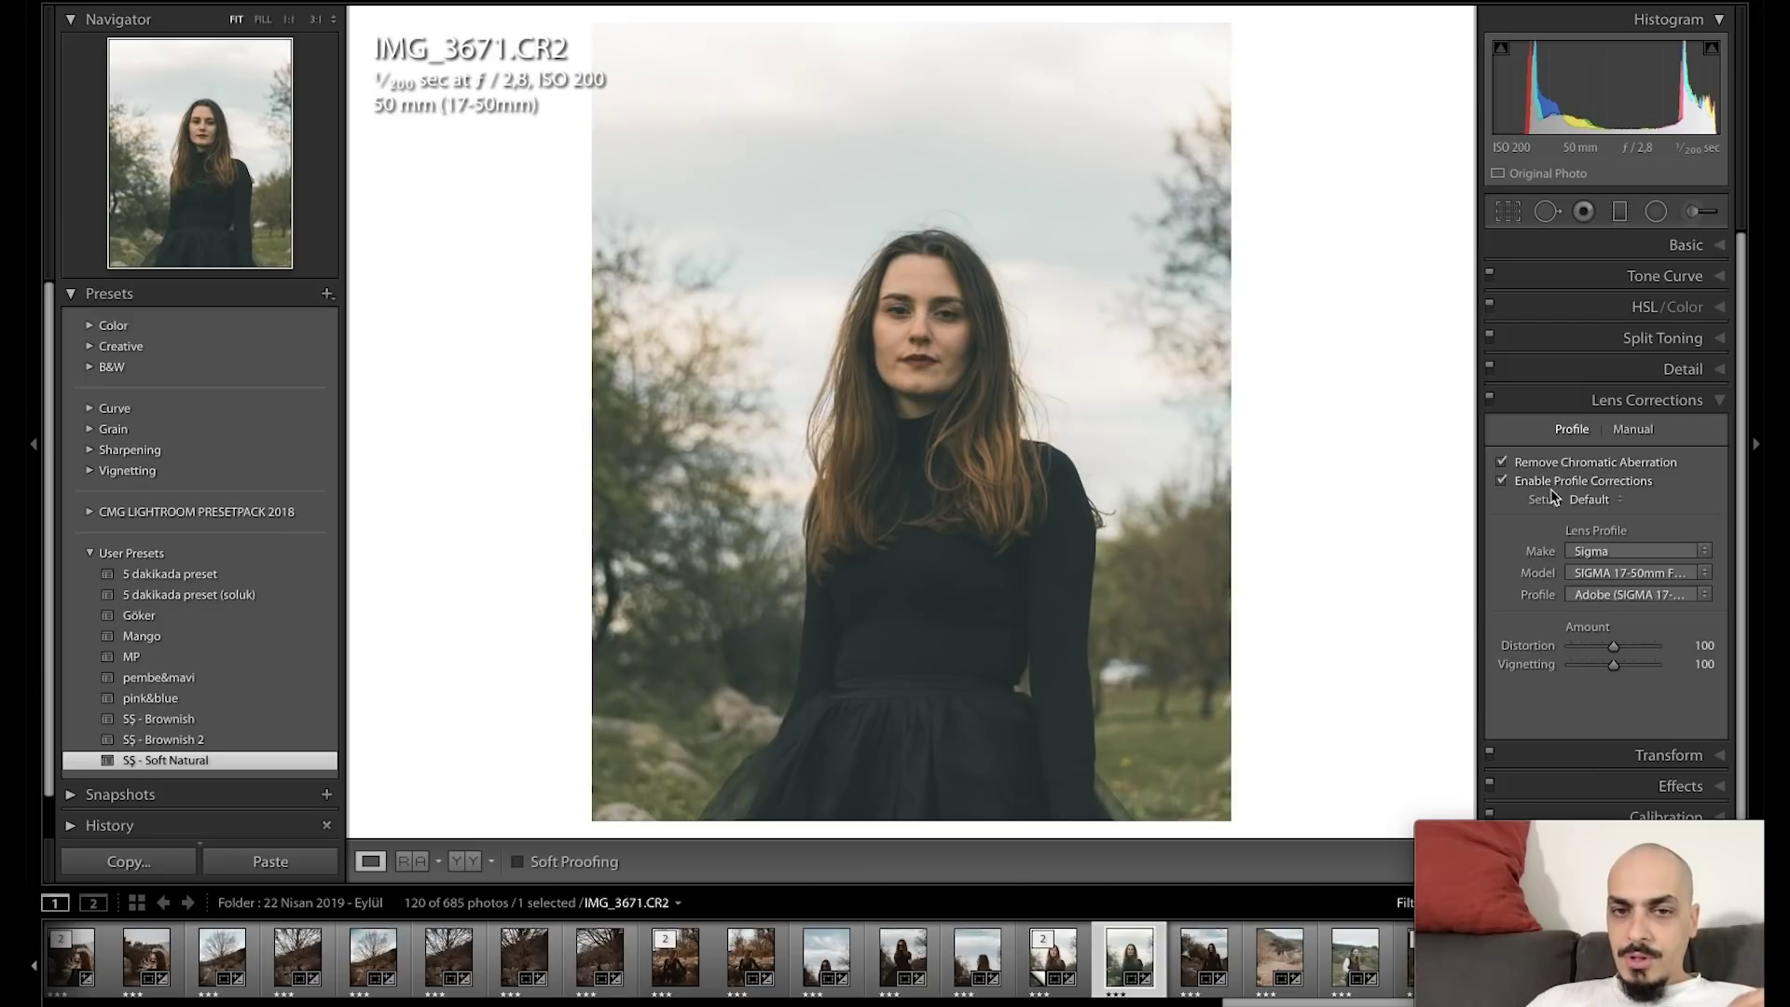
left_click_drag(1554, 668, 1545, 678)
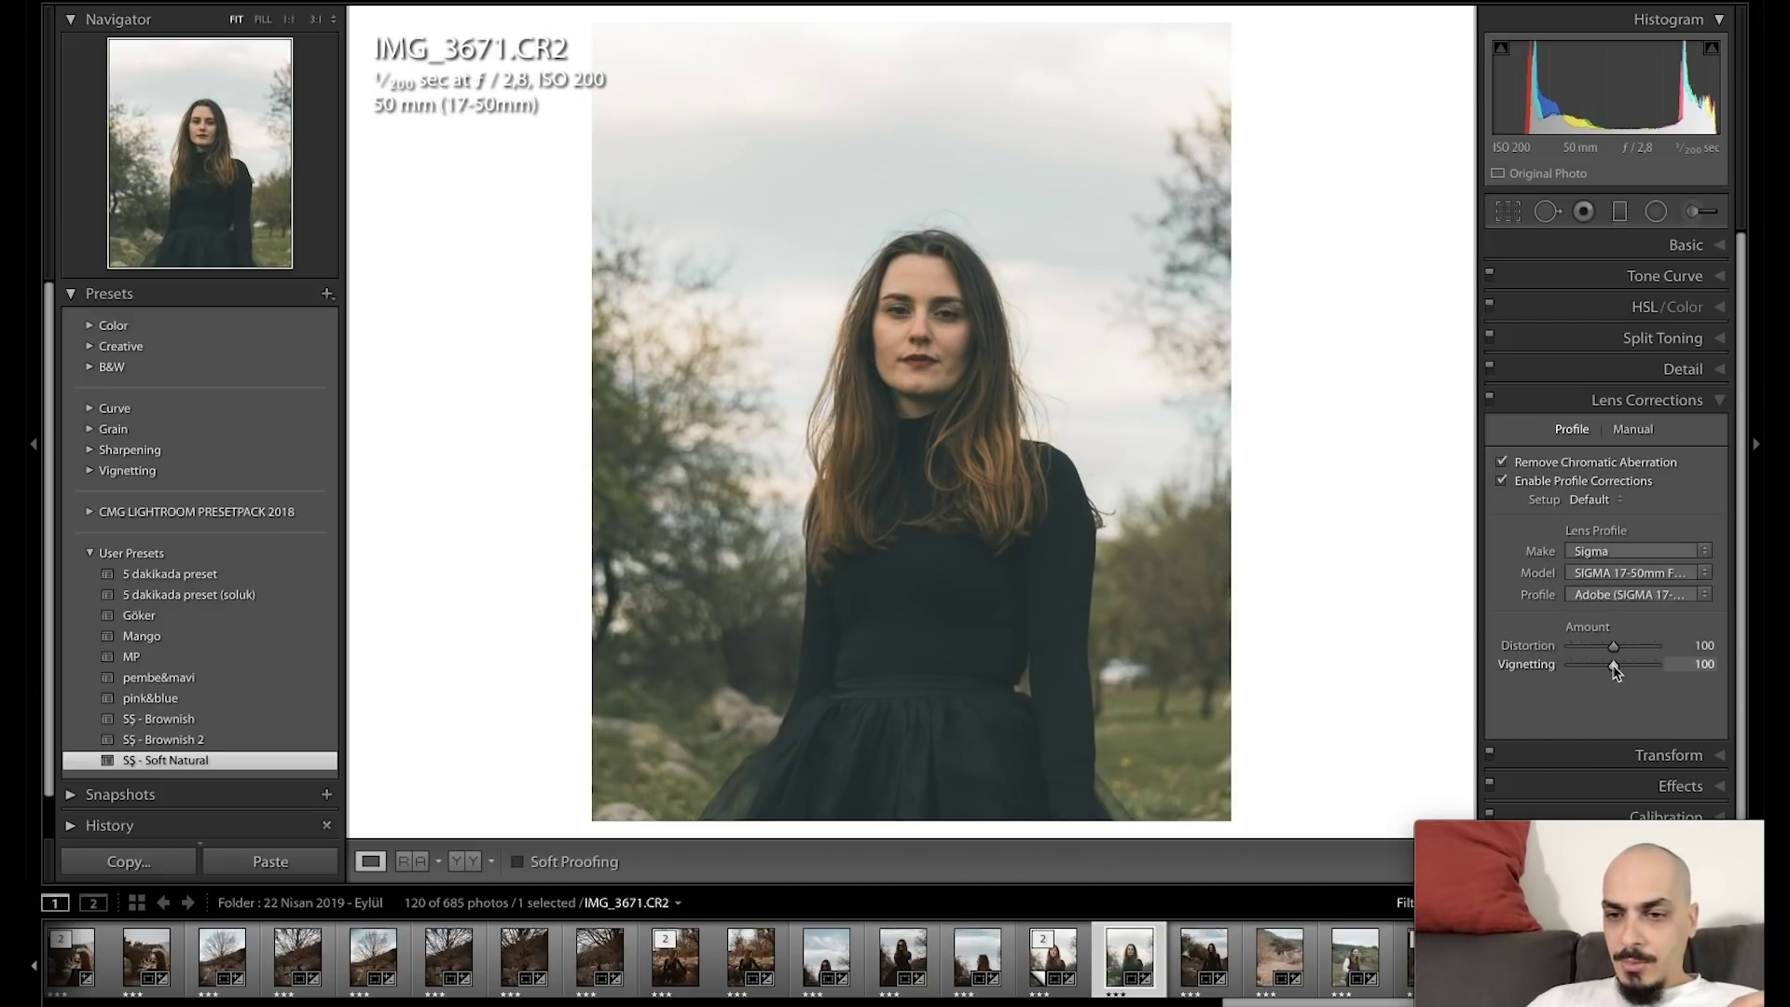
left_click(1511, 399)
Try Exposure at +0.33, then reset it to 0.00.
key("ctrl+1")
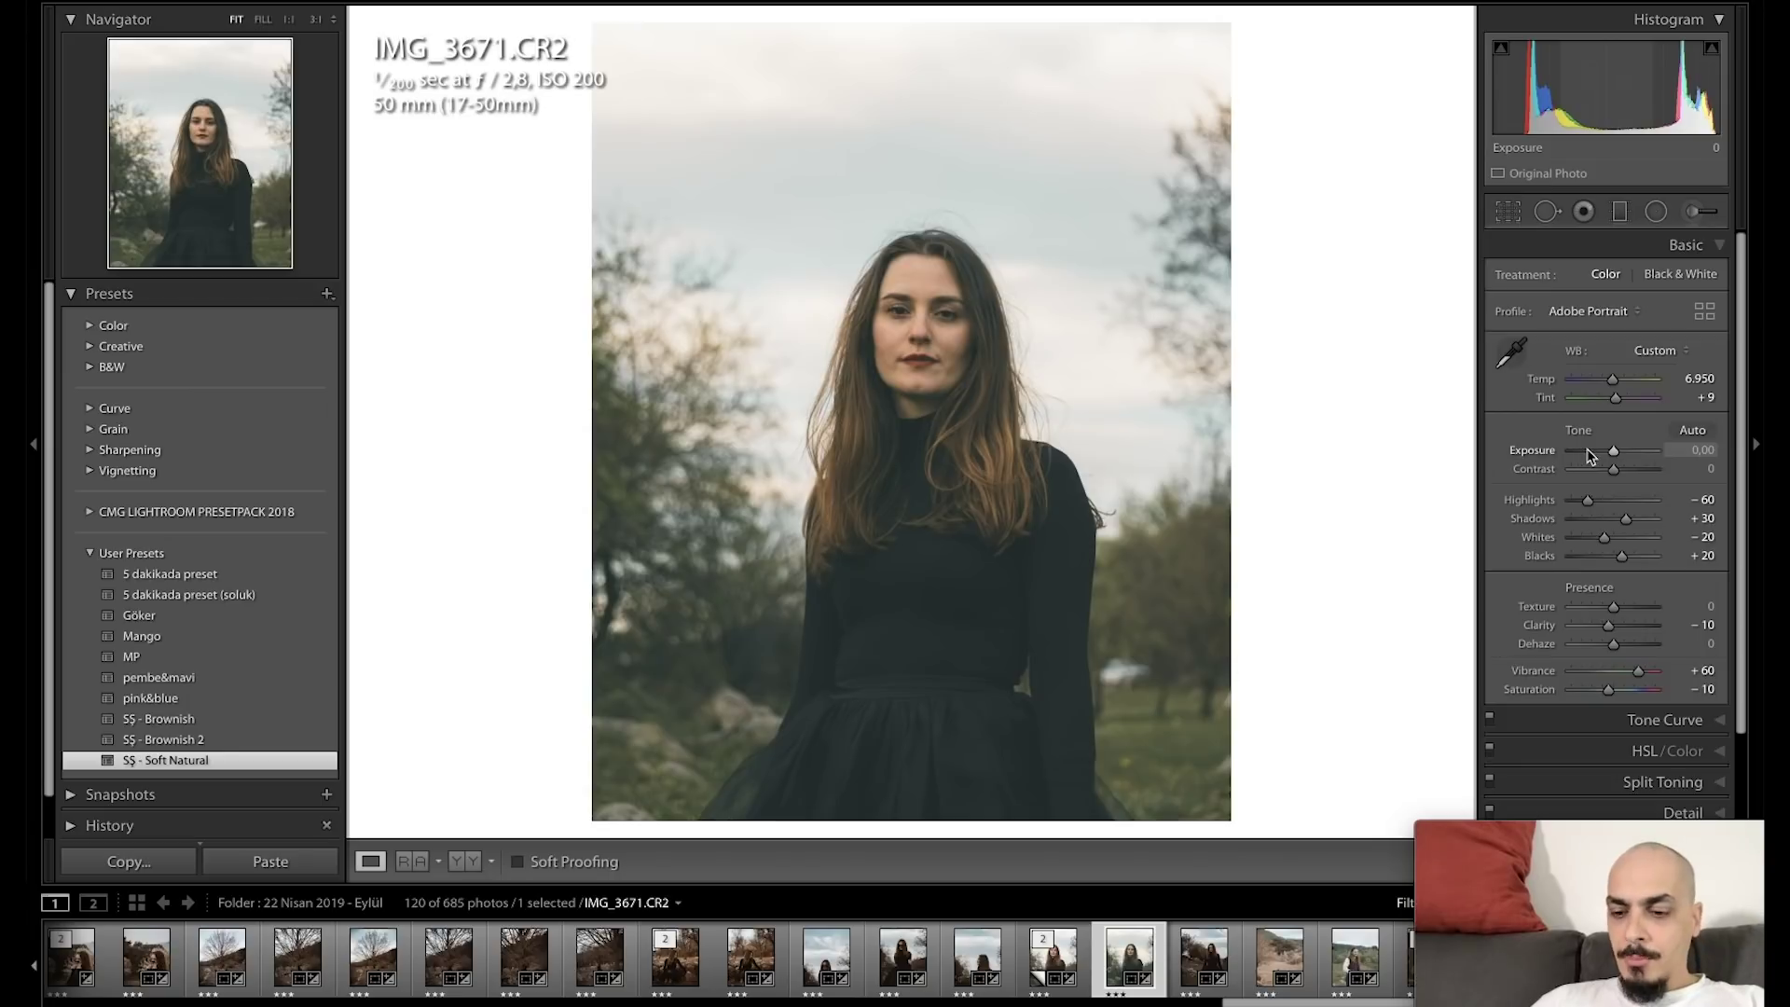
left_click_drag(1591, 455, 1596, 455)
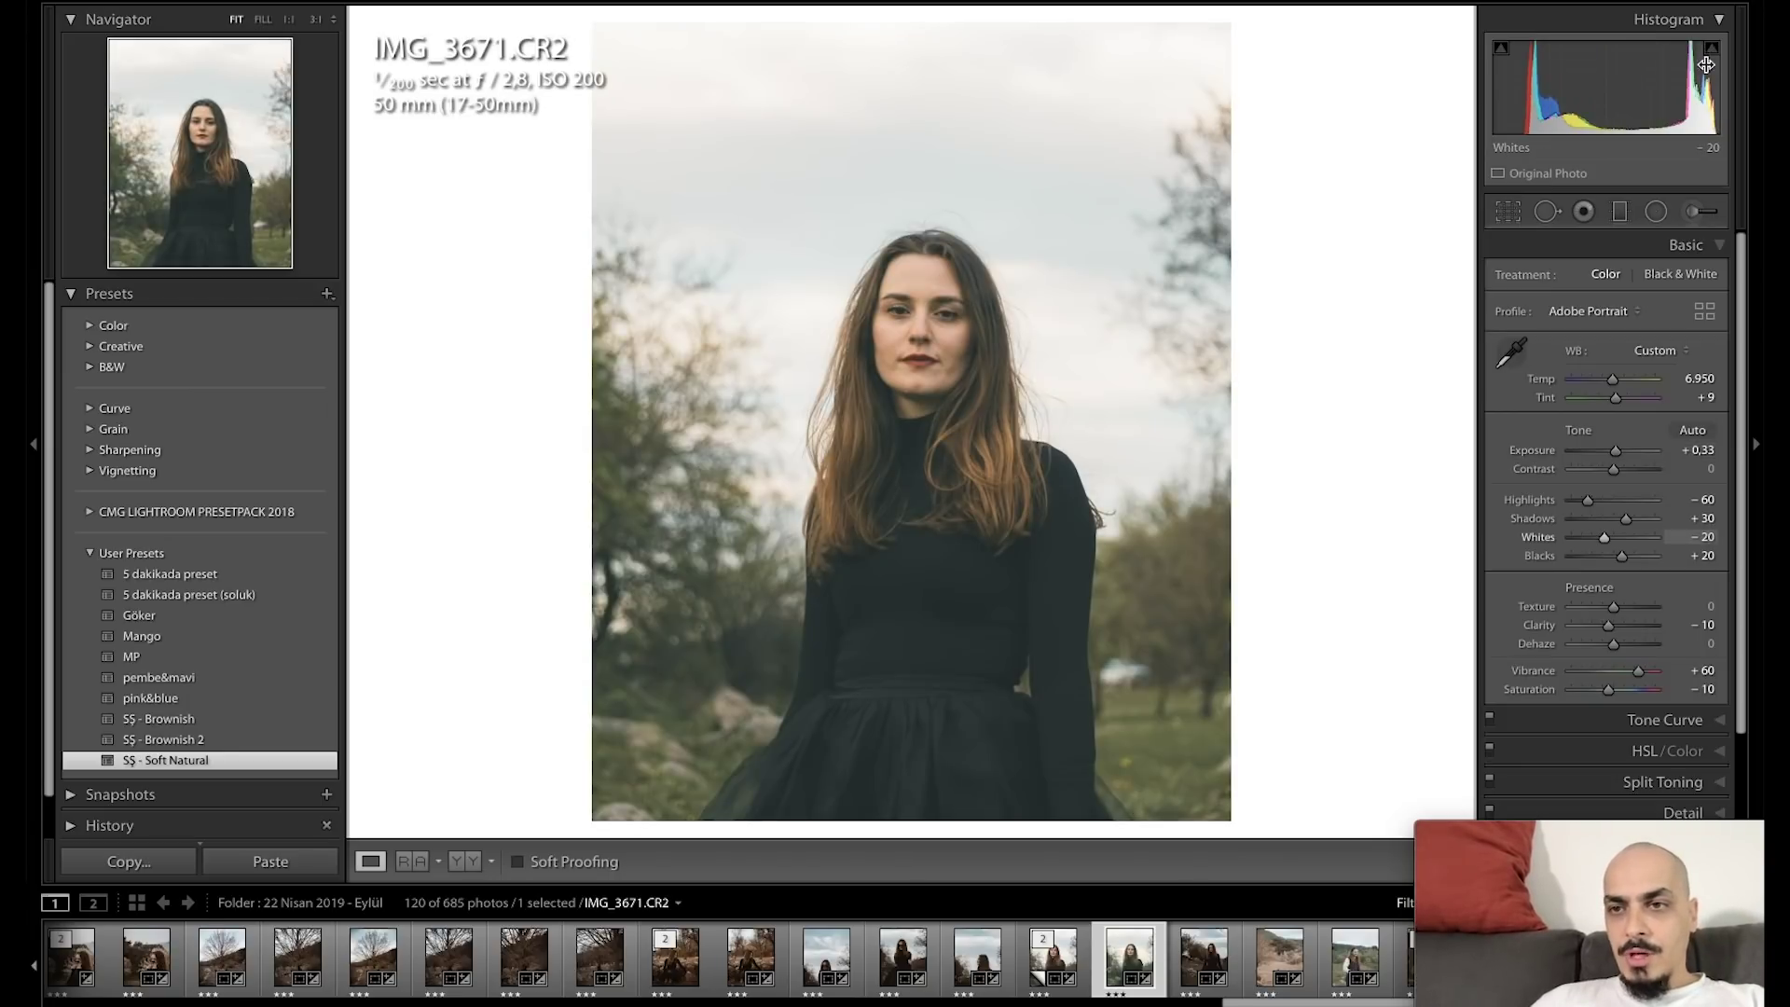
double_click(1550, 450)
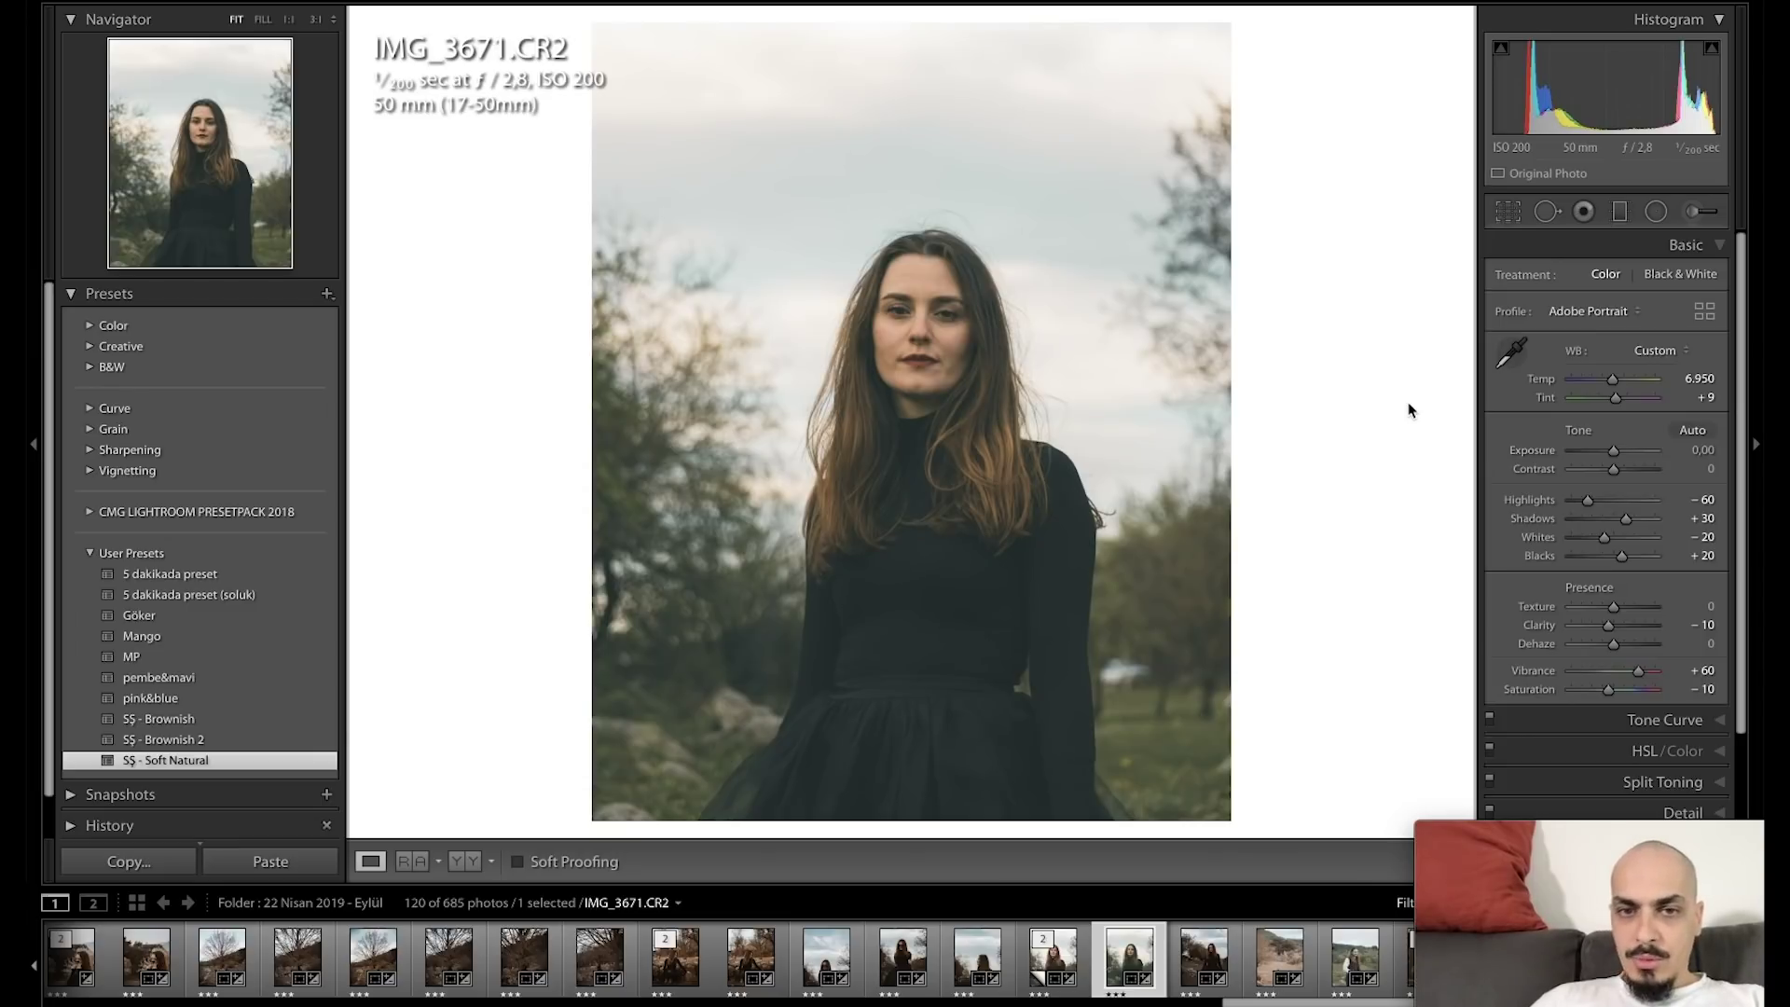
key("ctrl+1")
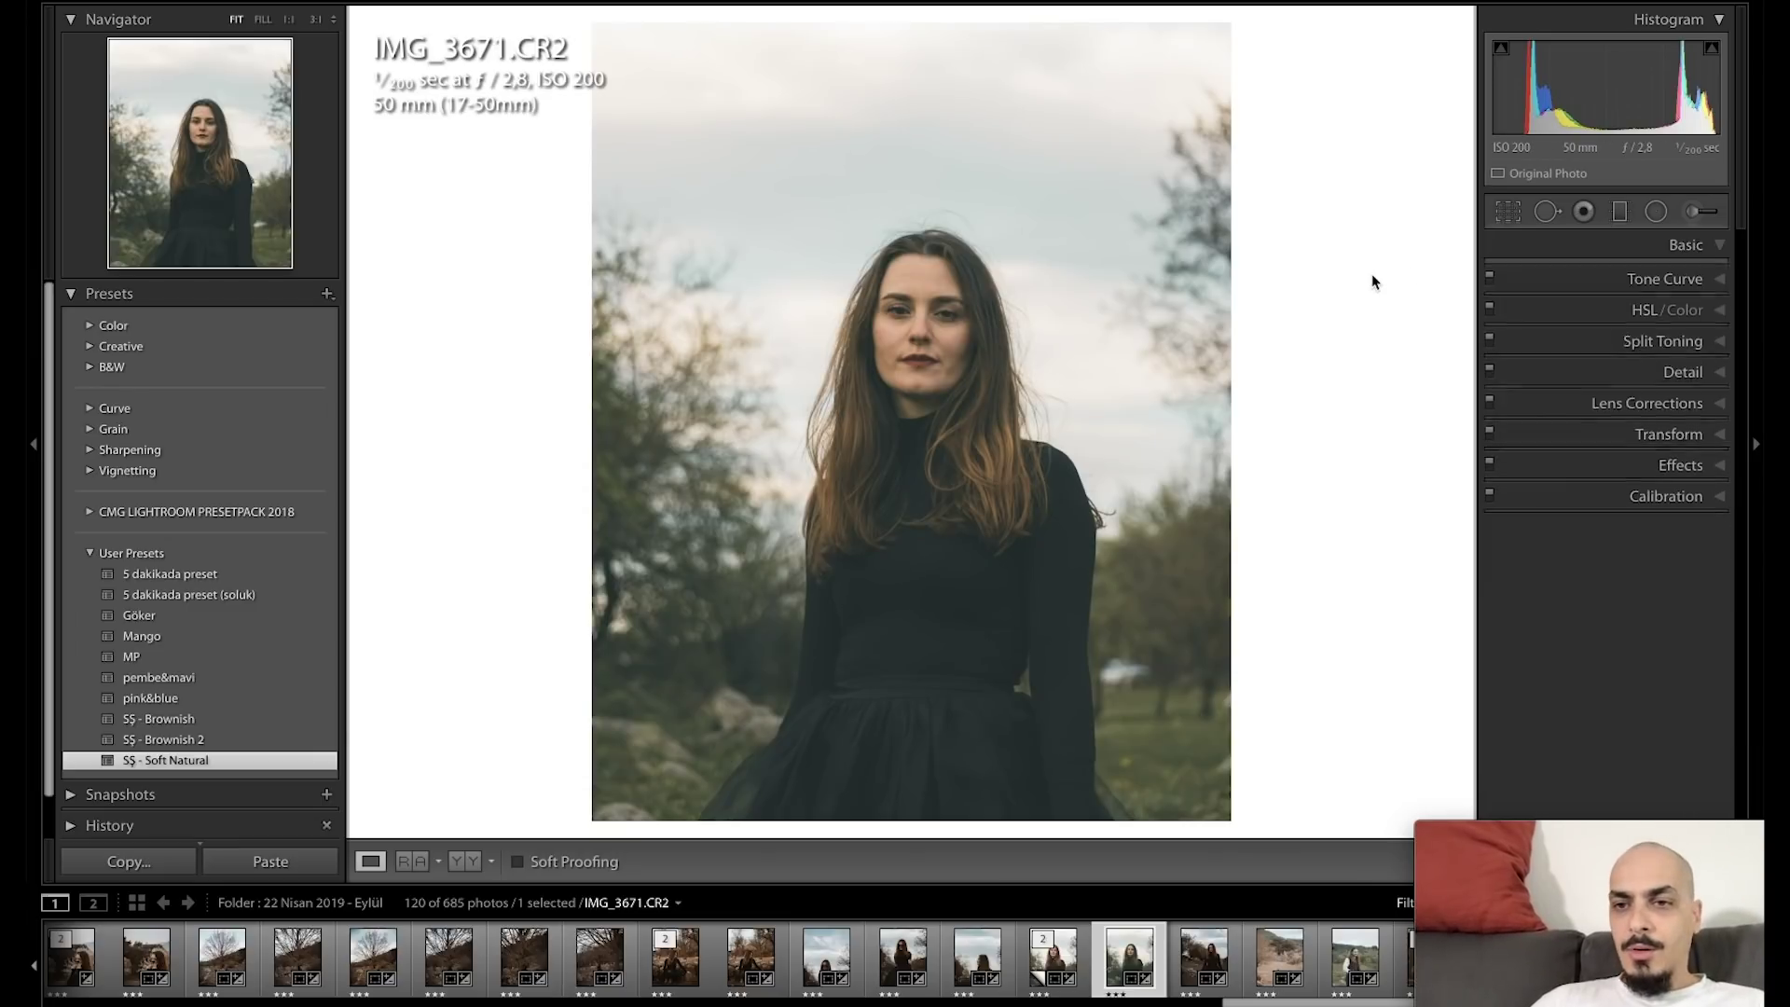